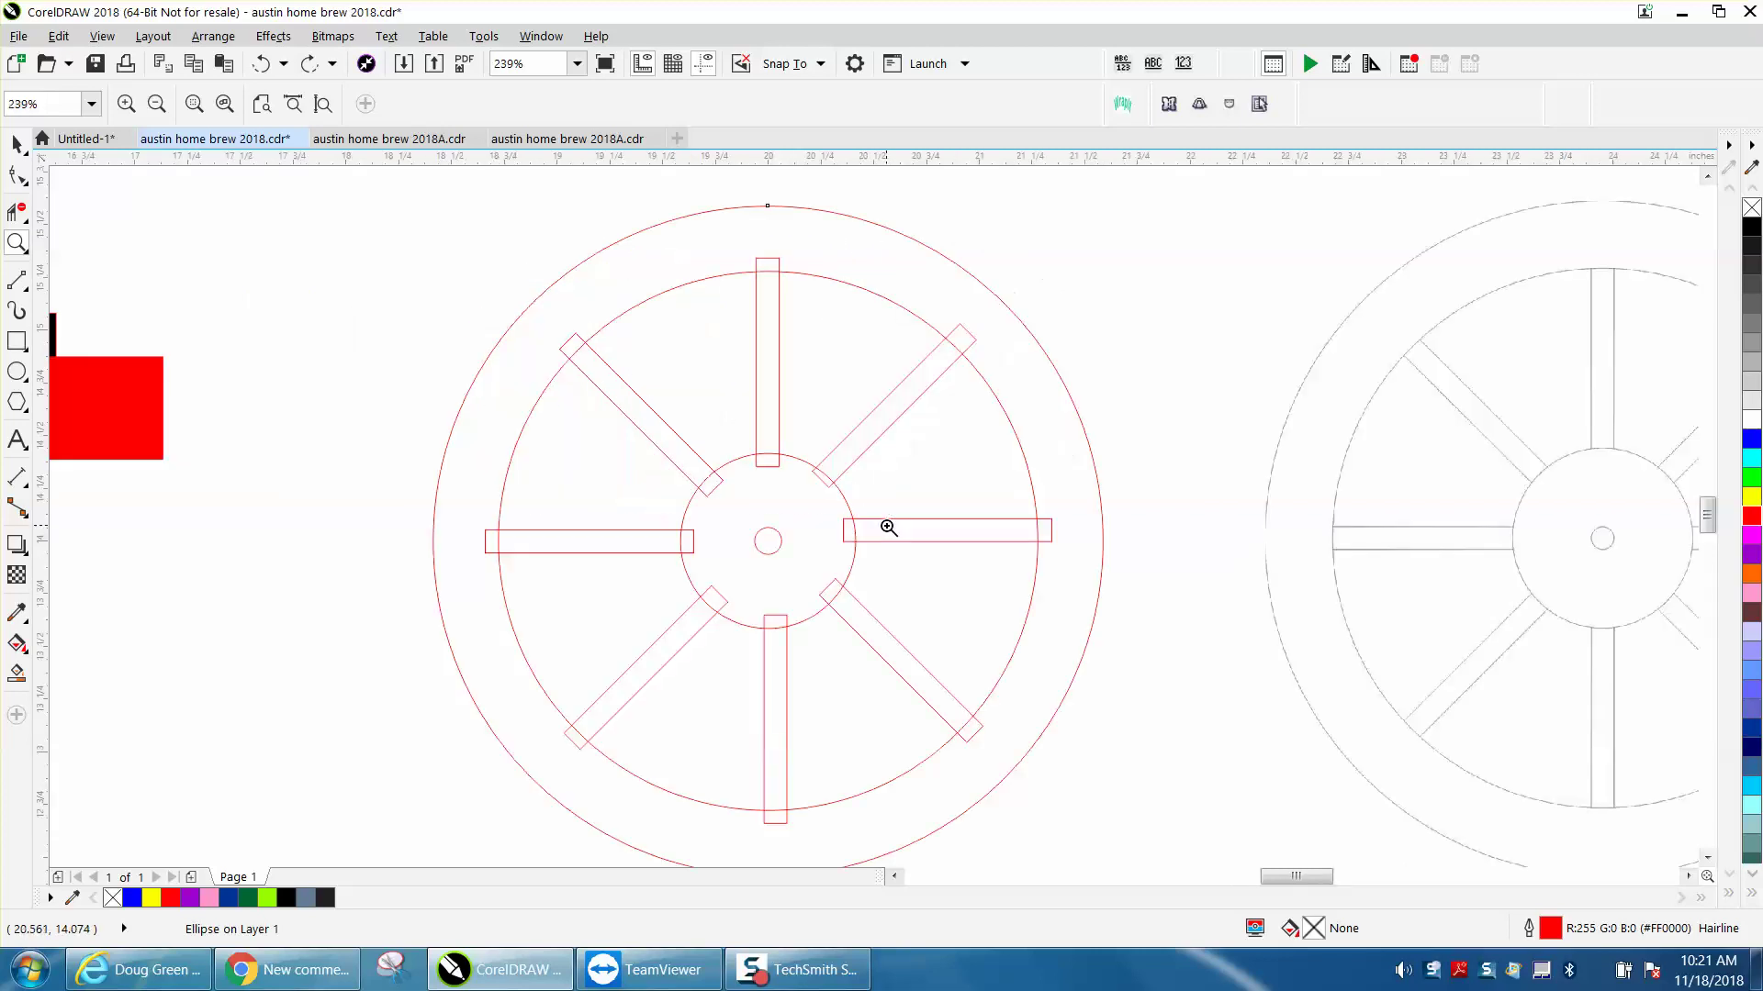
Zoom in on the two overlapping rectangles and subtract the red one with Back minus front.
right_click(846, 517)
drag(1031, 335, 1460, 703)
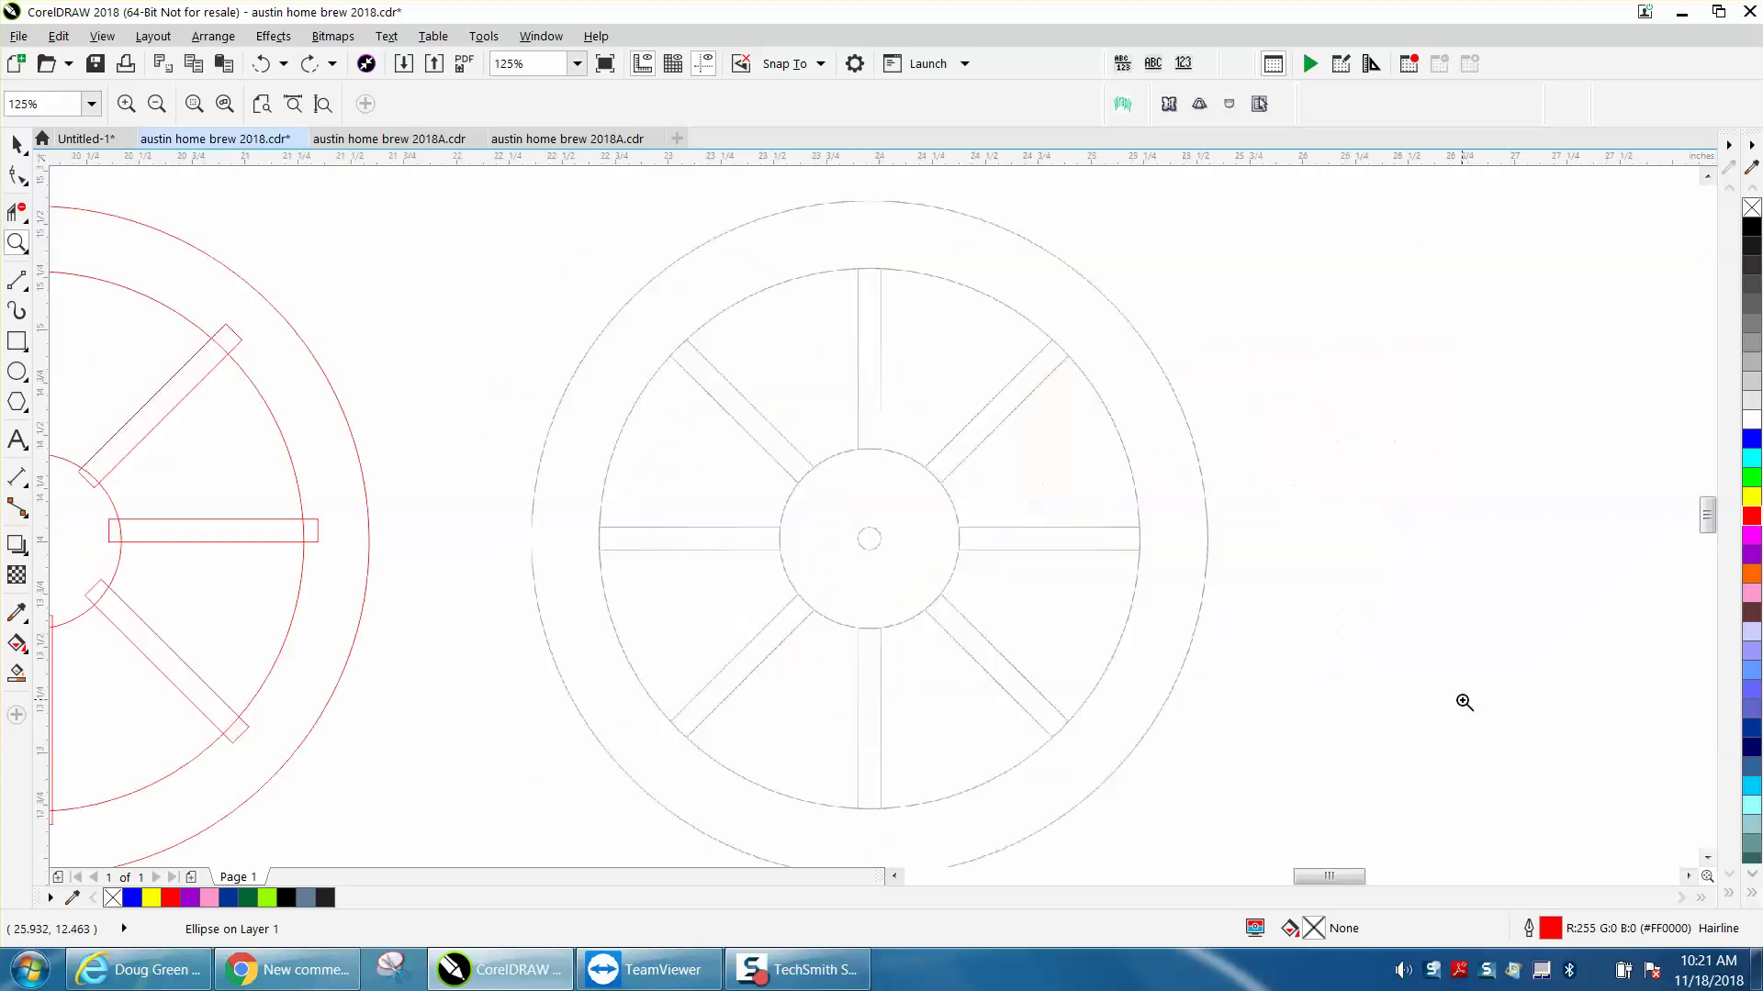
right_click(909, 475)
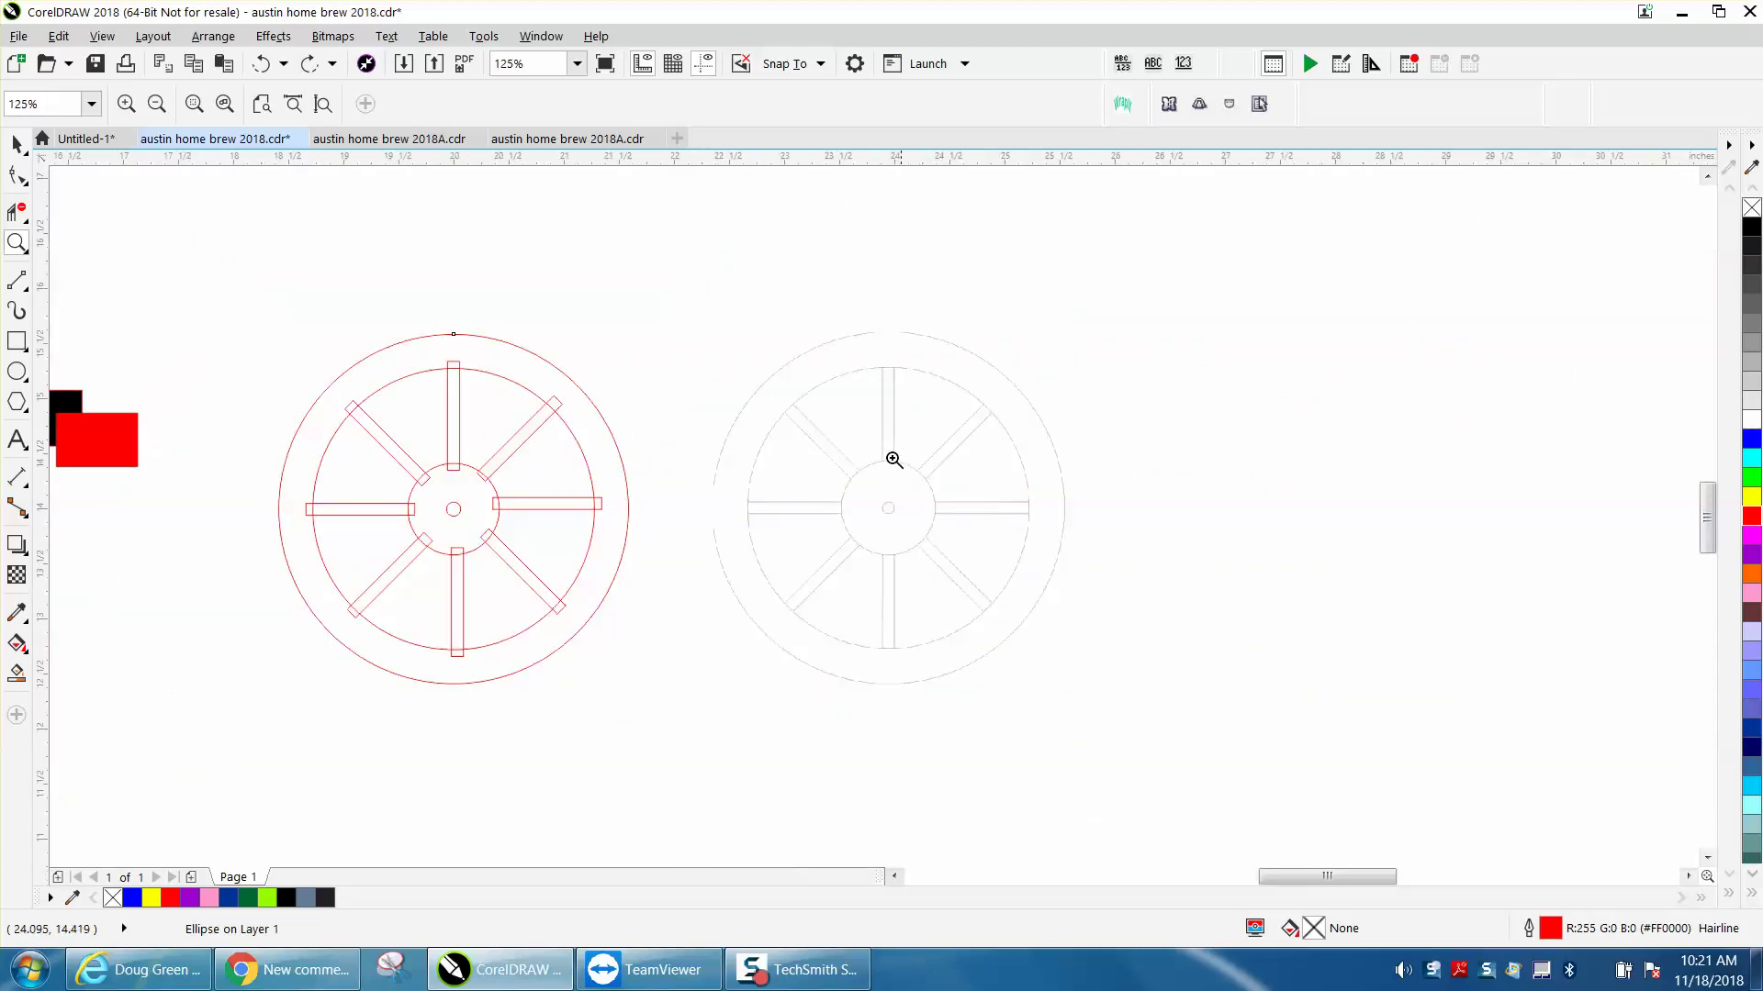
right_click(422, 370)
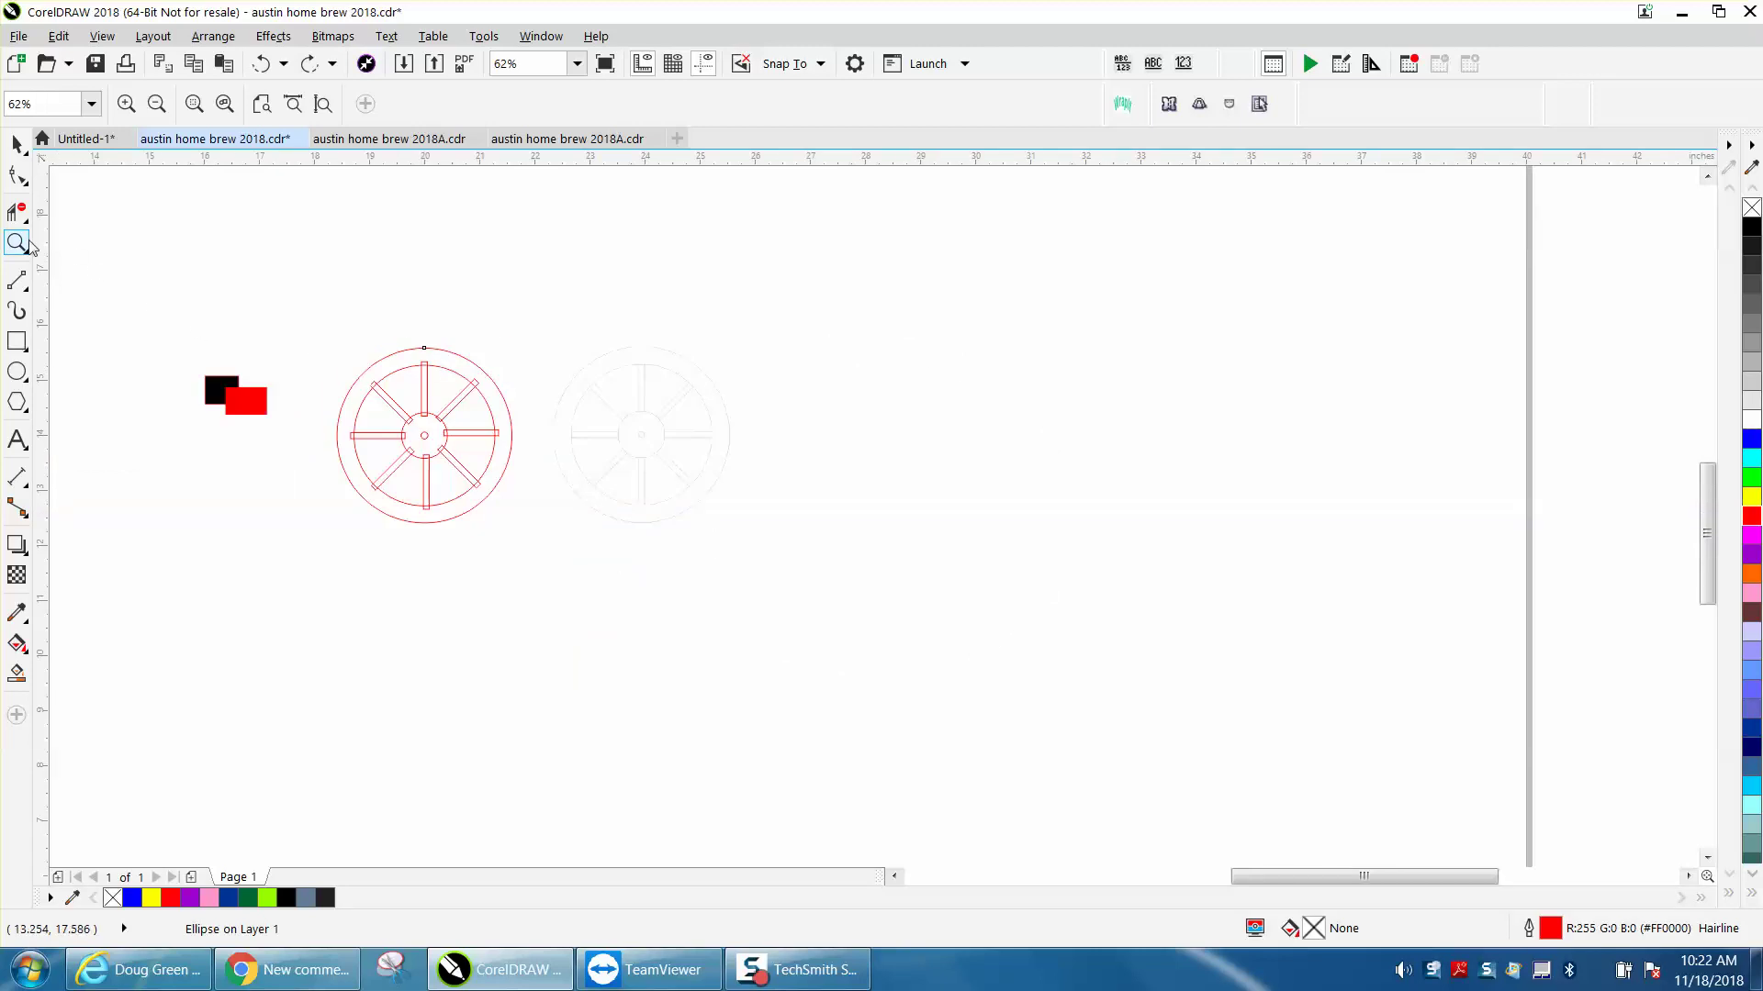
drag(147, 304, 658, 578)
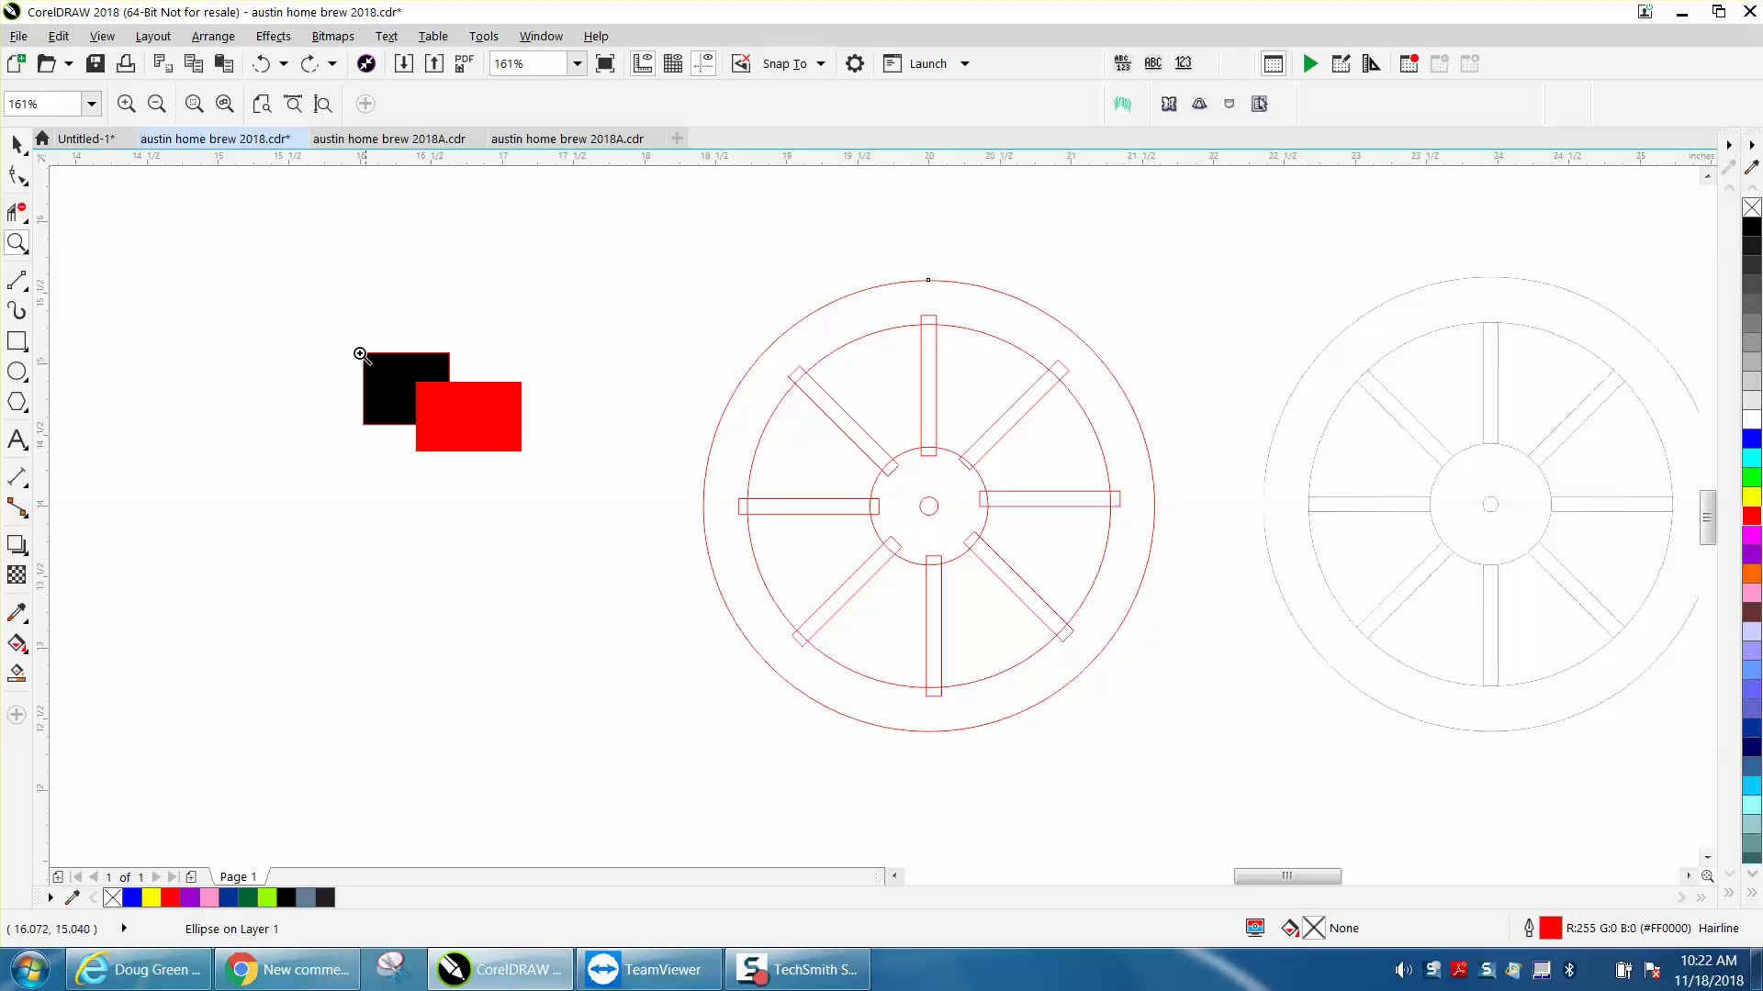
drag(340, 336, 644, 514)
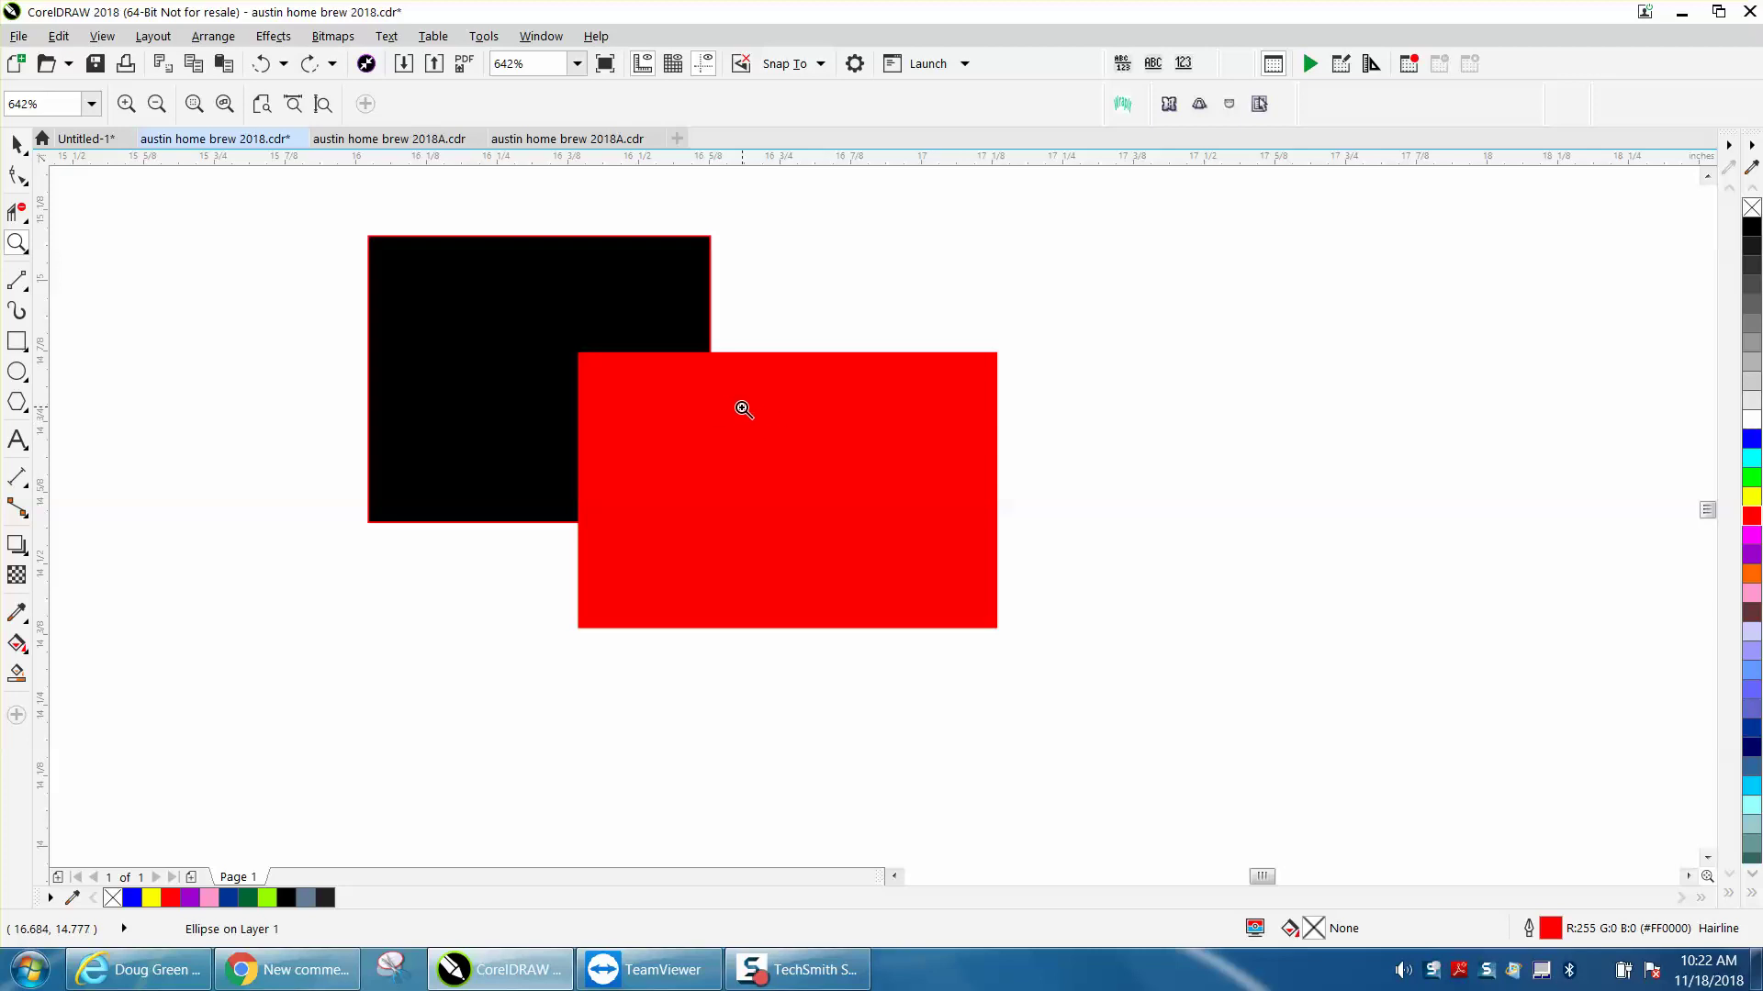
click(17, 145)
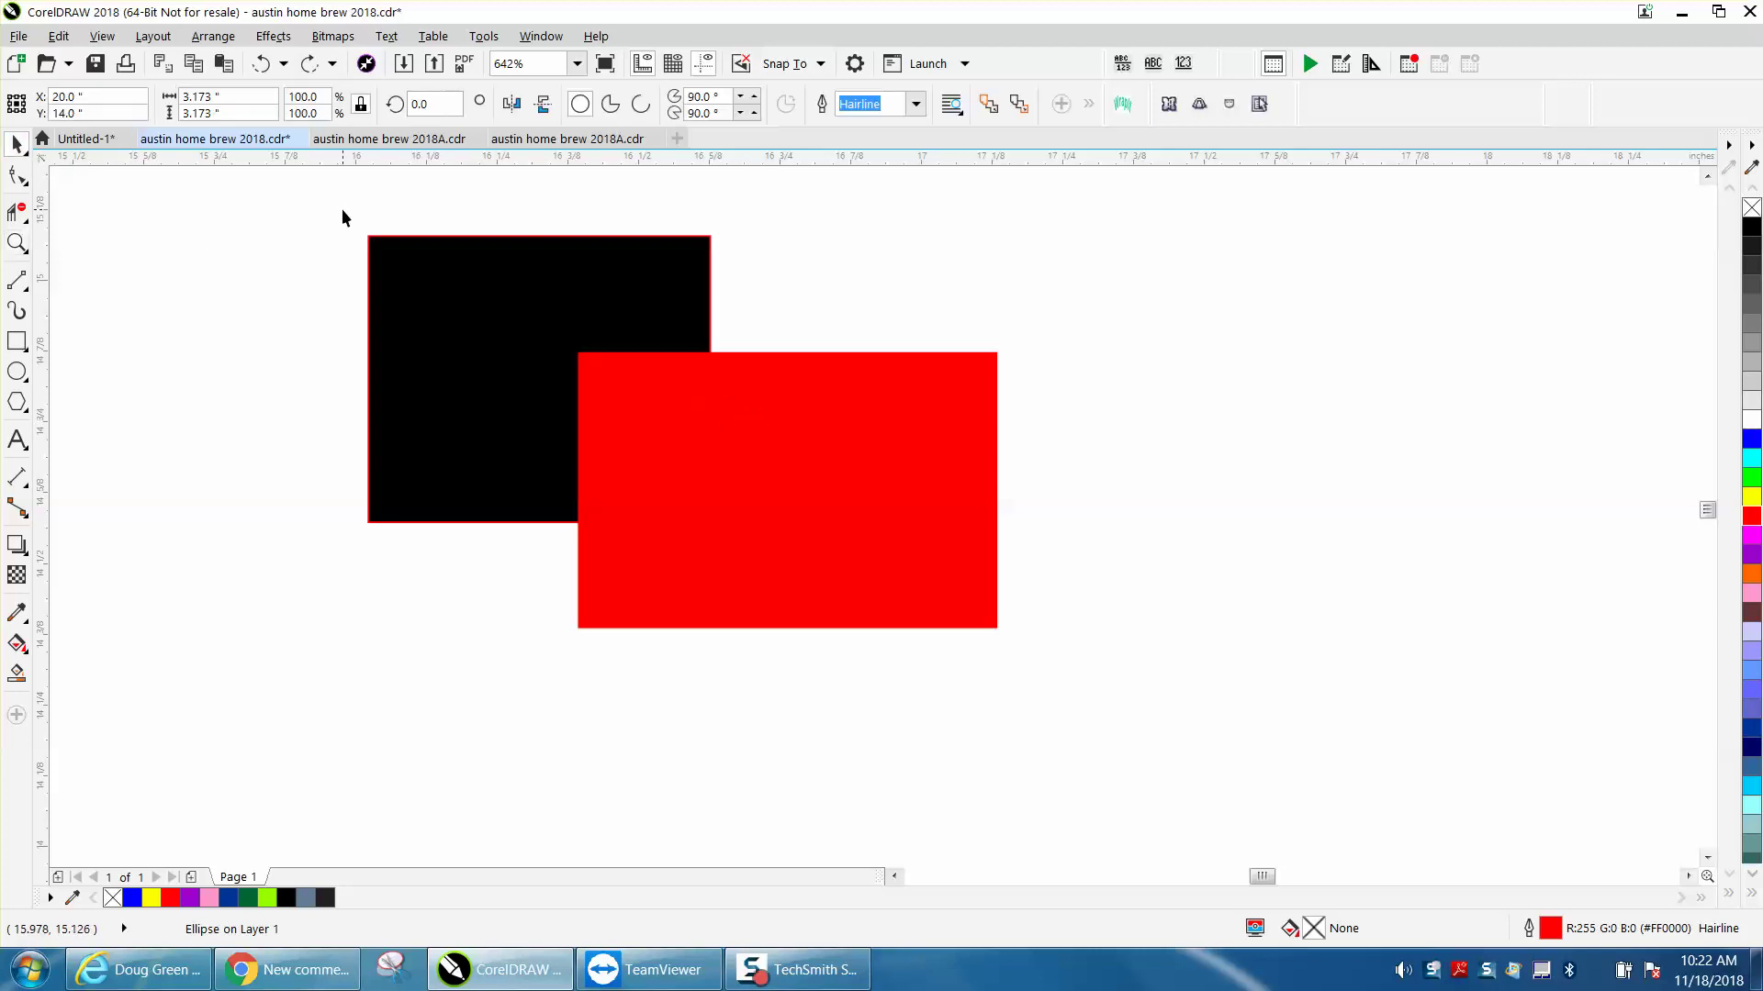
drag(338, 204, 1092, 603)
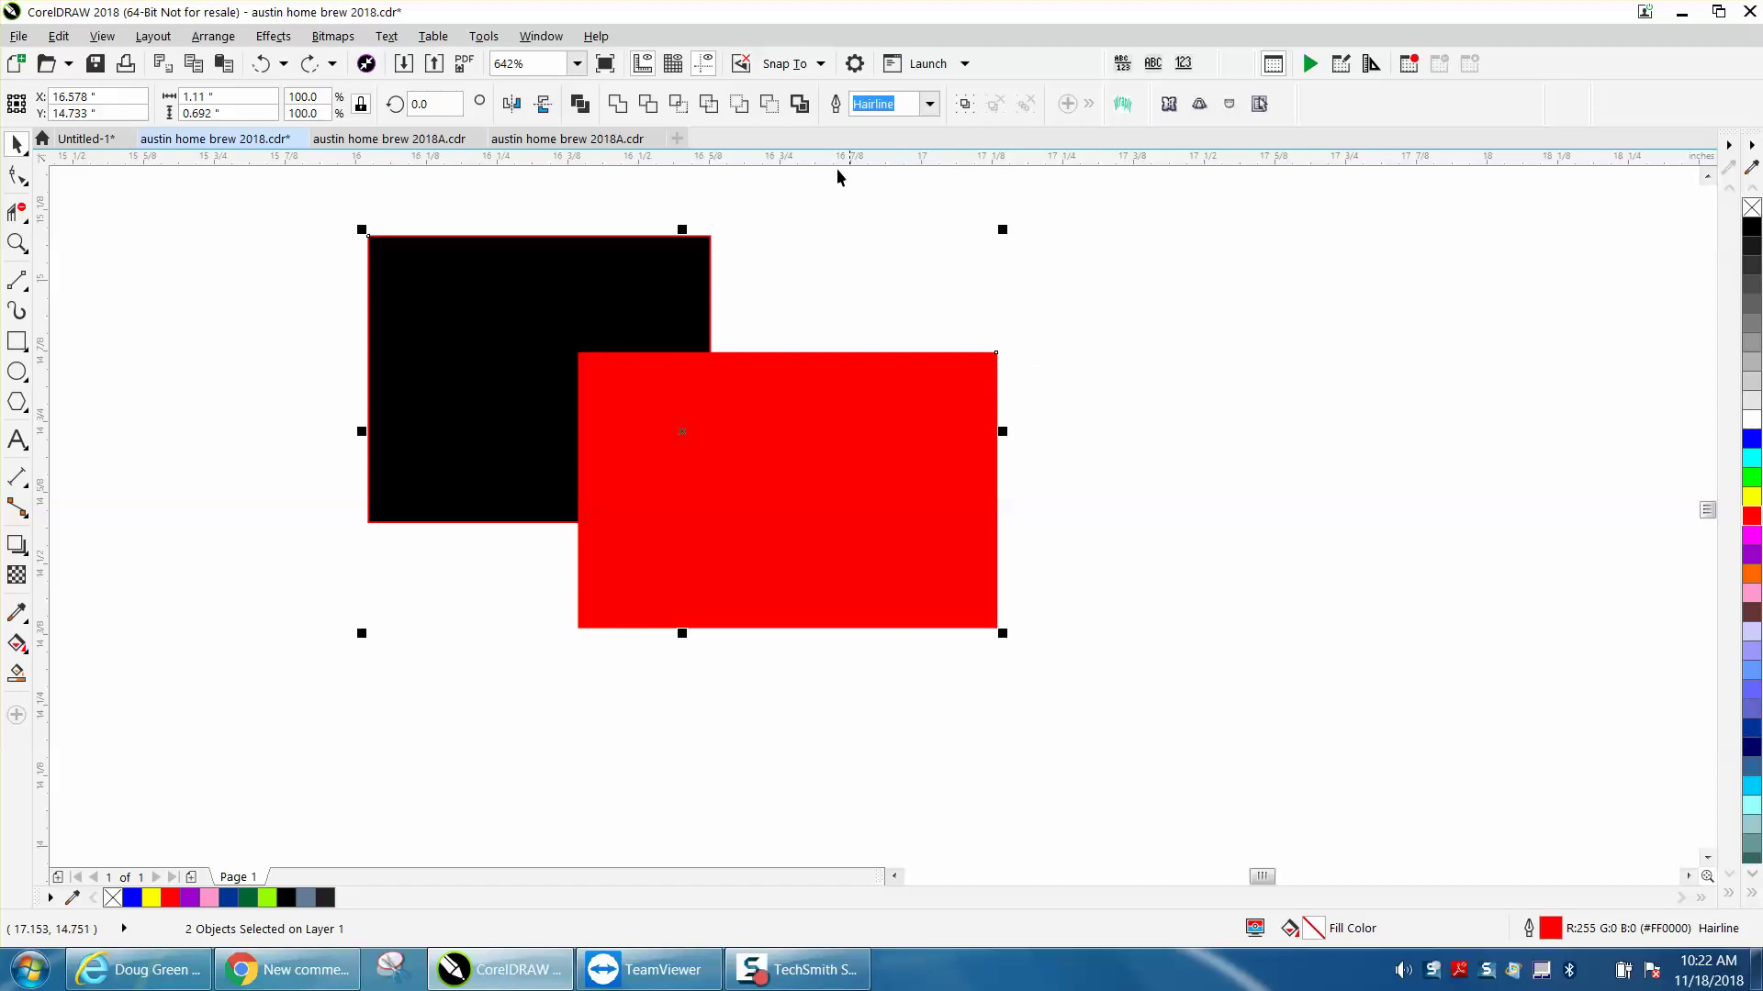
click(770, 105)
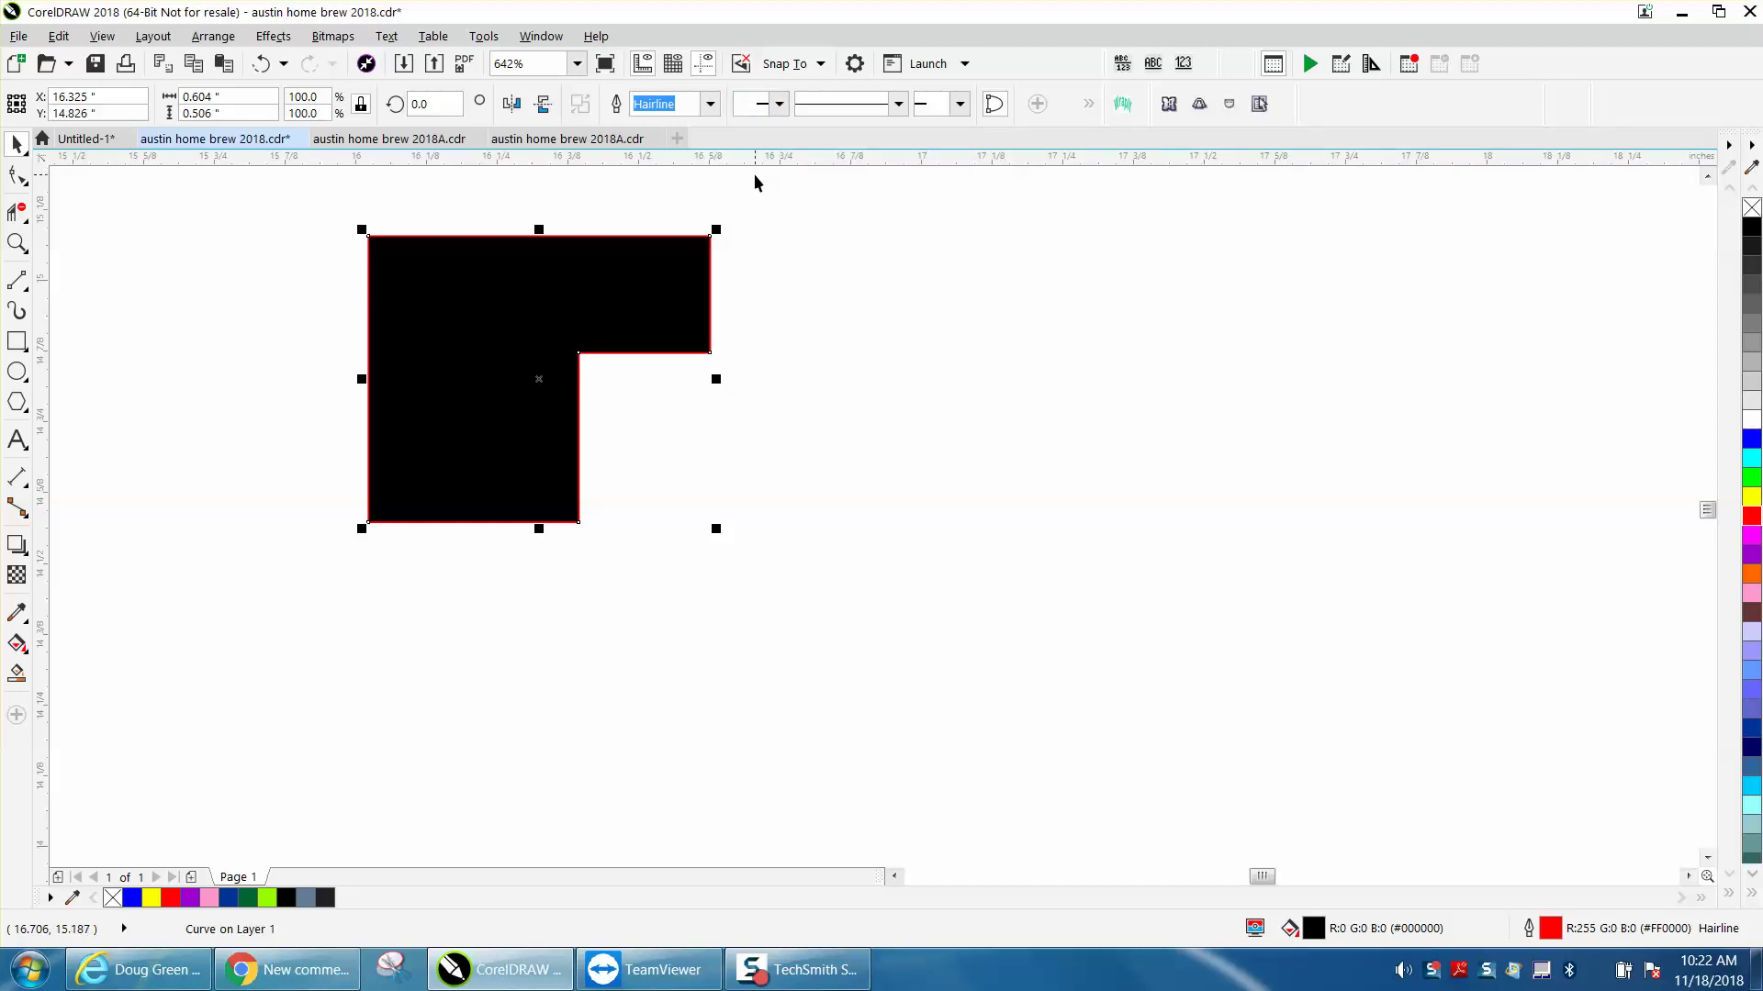
Delete the L-shaped black shape and zoom out.
key(Delete)
scroll(752, 173, down, 4)
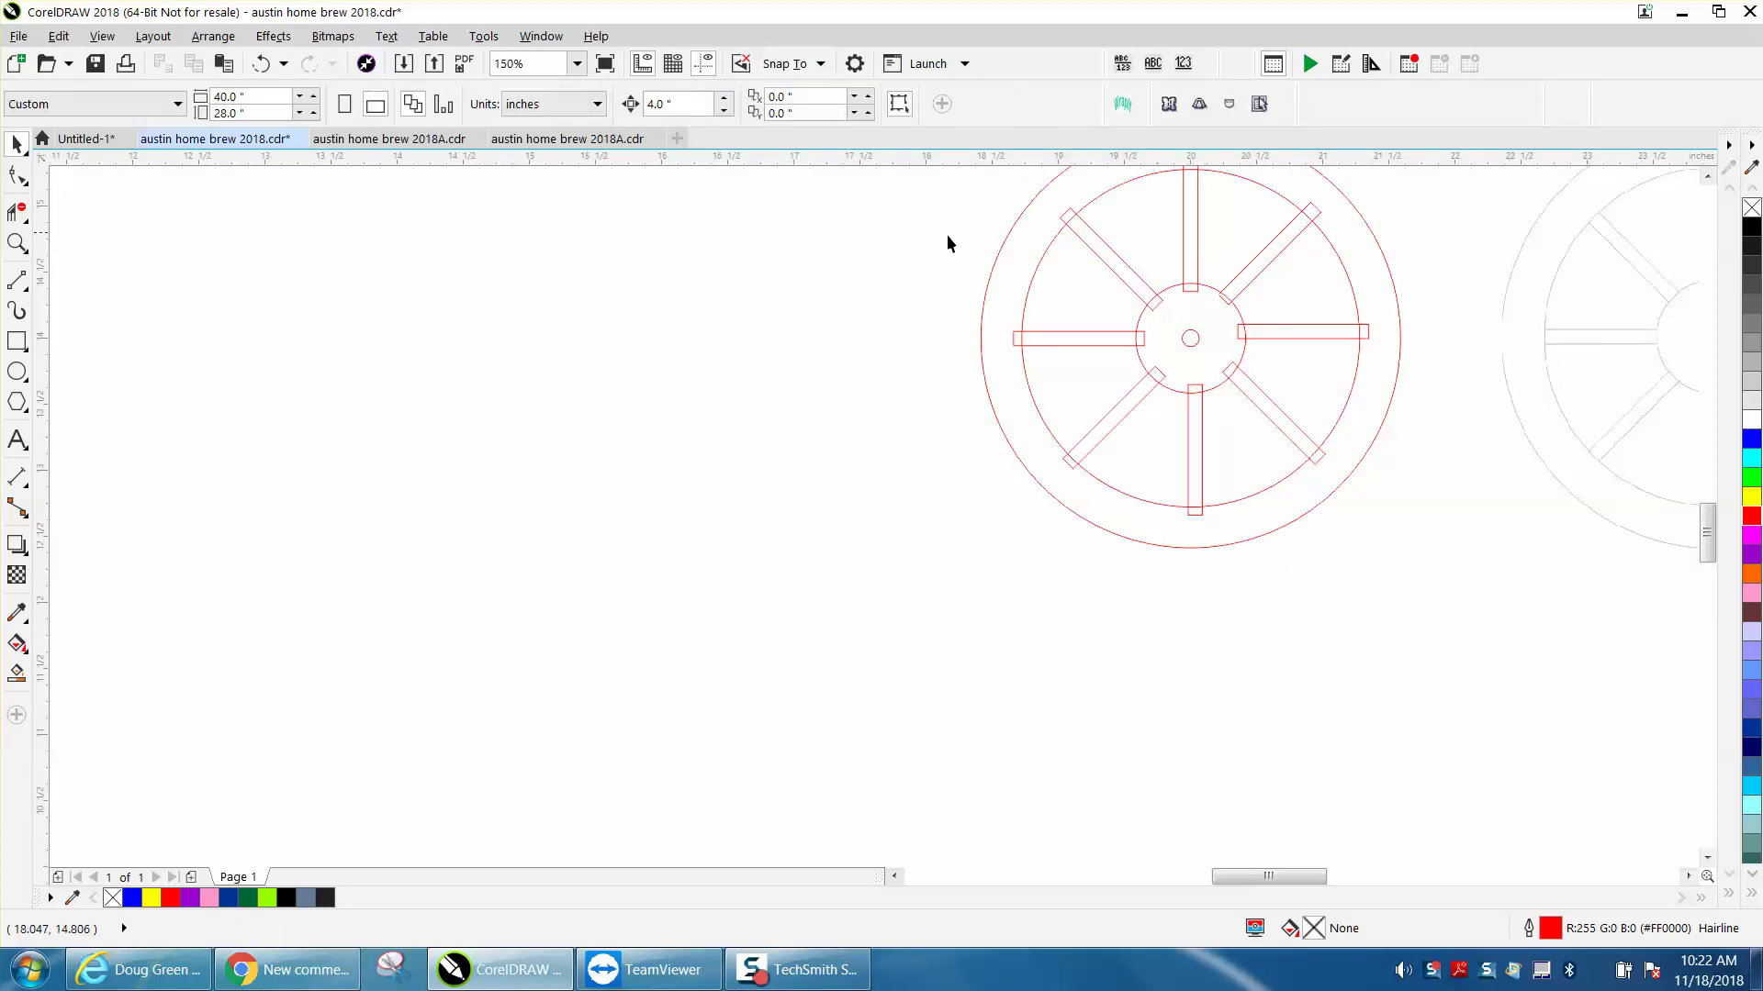
scroll(948, 243, down, 1)
Zoom in on the red wheel with the Zoom tool, then return to the Pick tool.
drag(951, 167, 1203, 424)
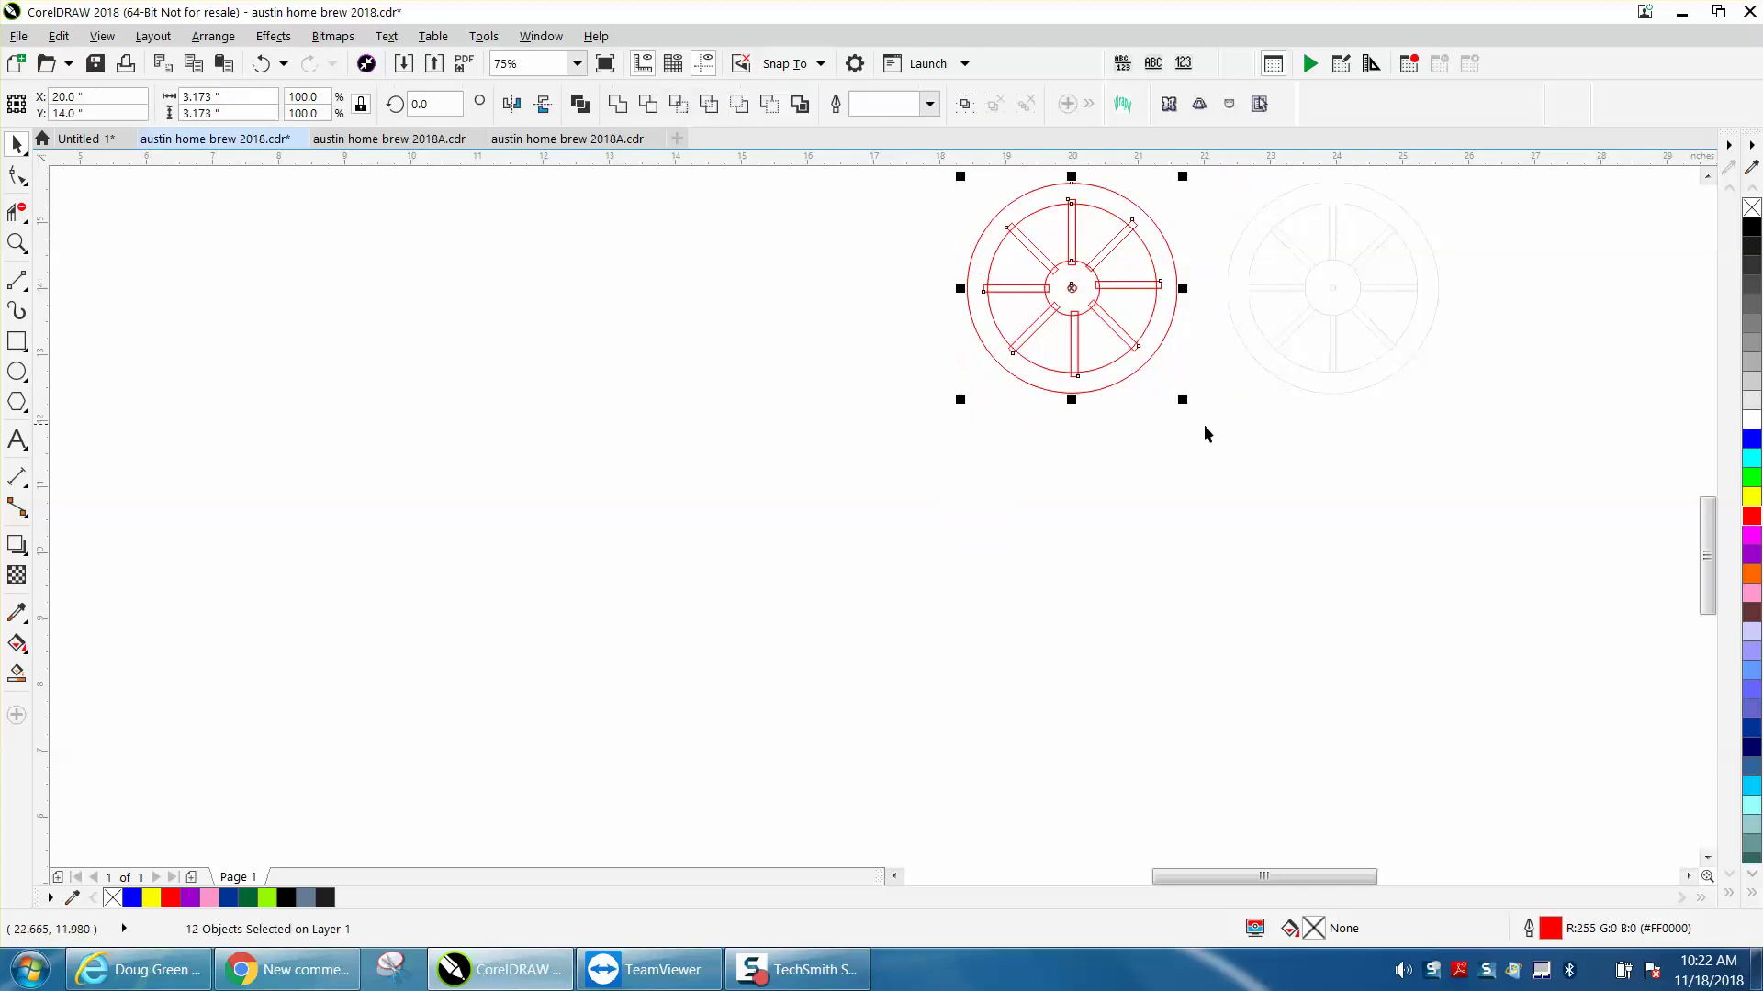
click(20, 246)
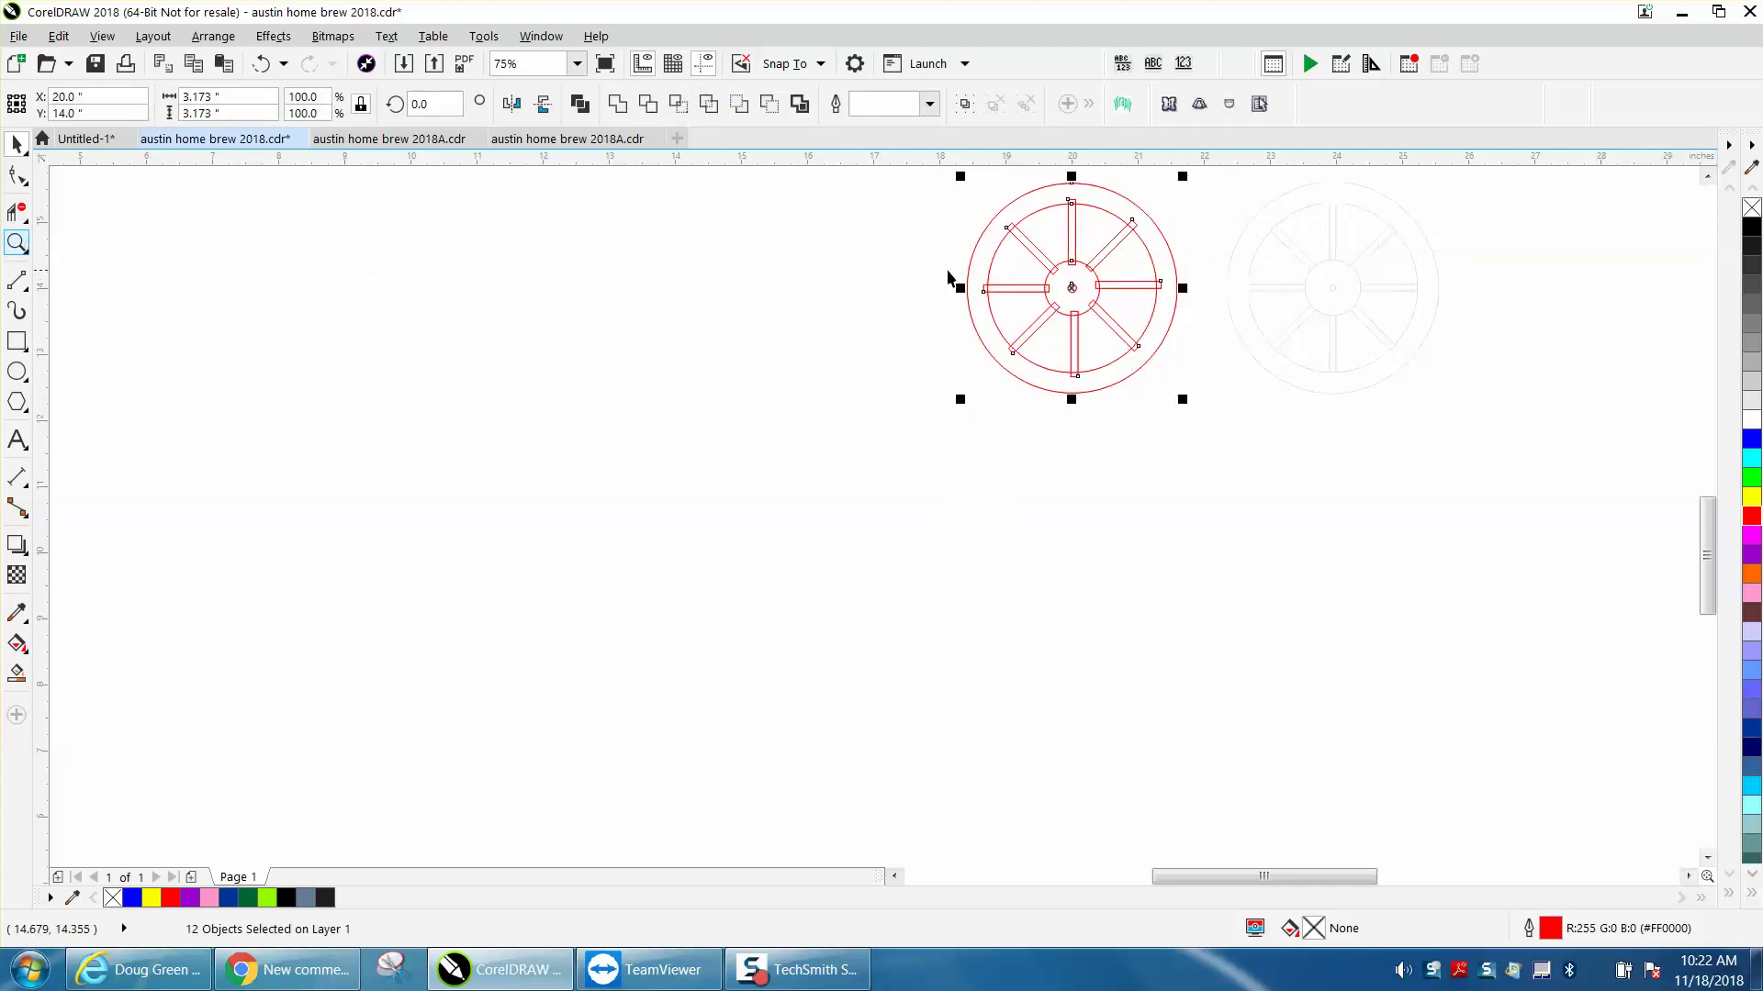
click(147, 243)
drag(908, 191, 1326, 405)
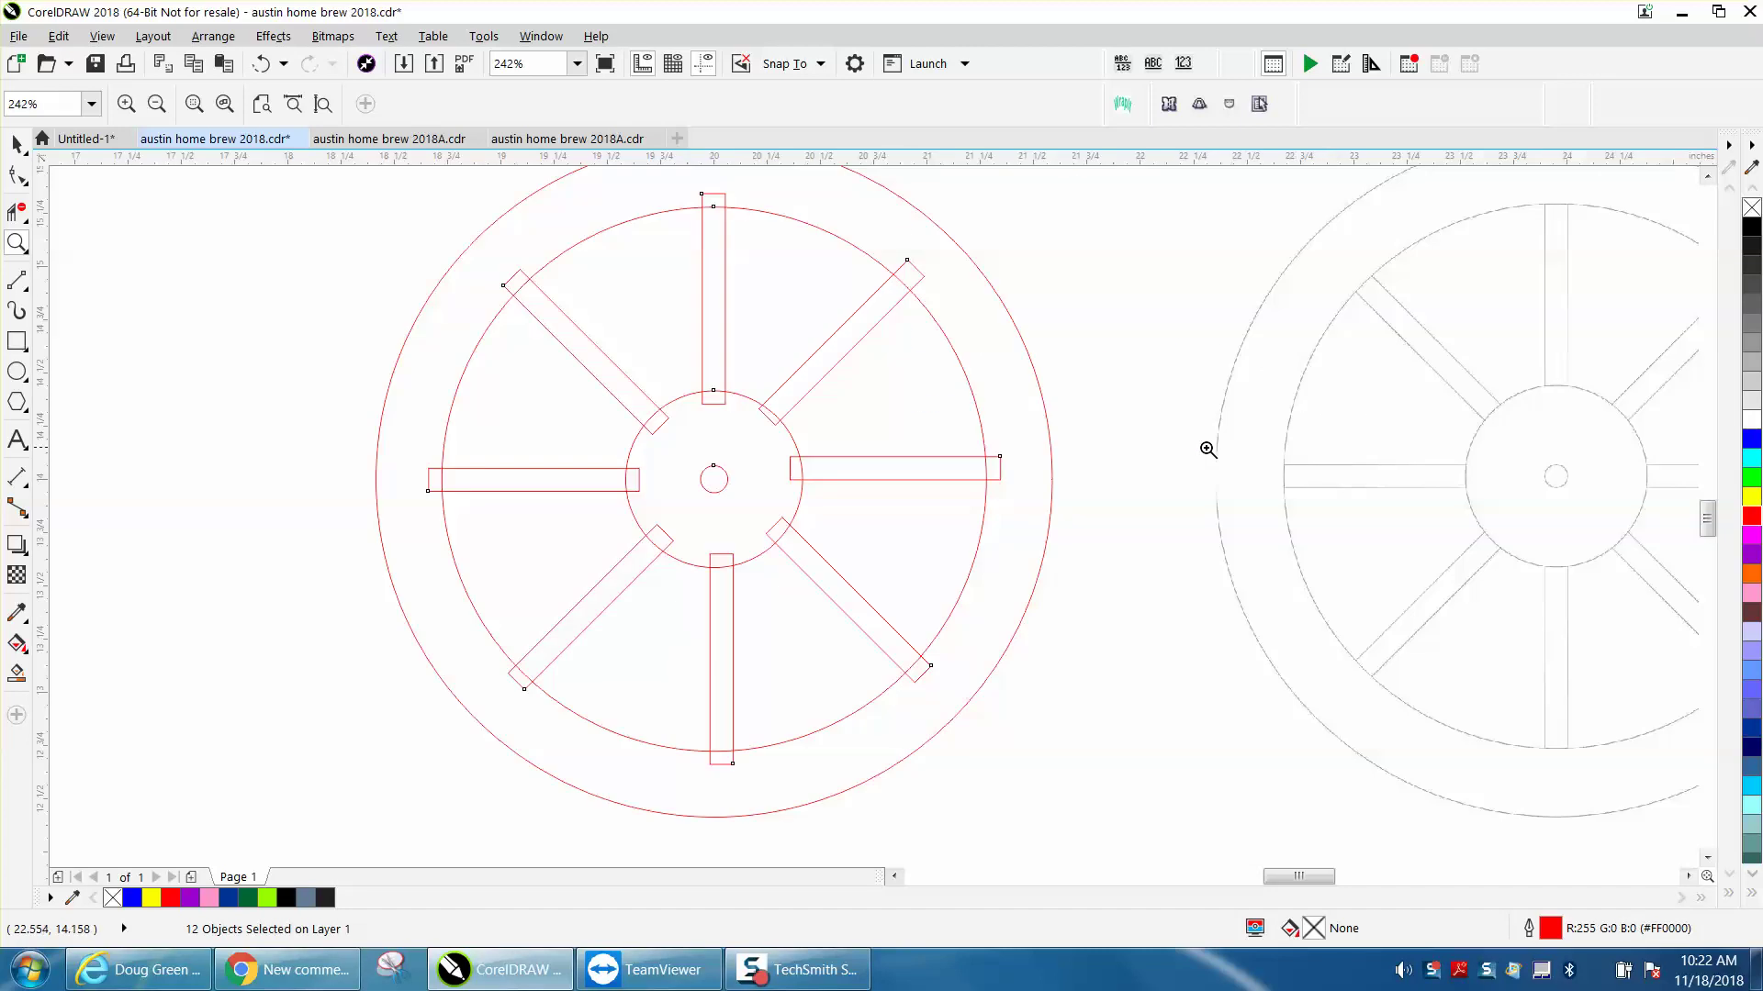
right_click(988, 422)
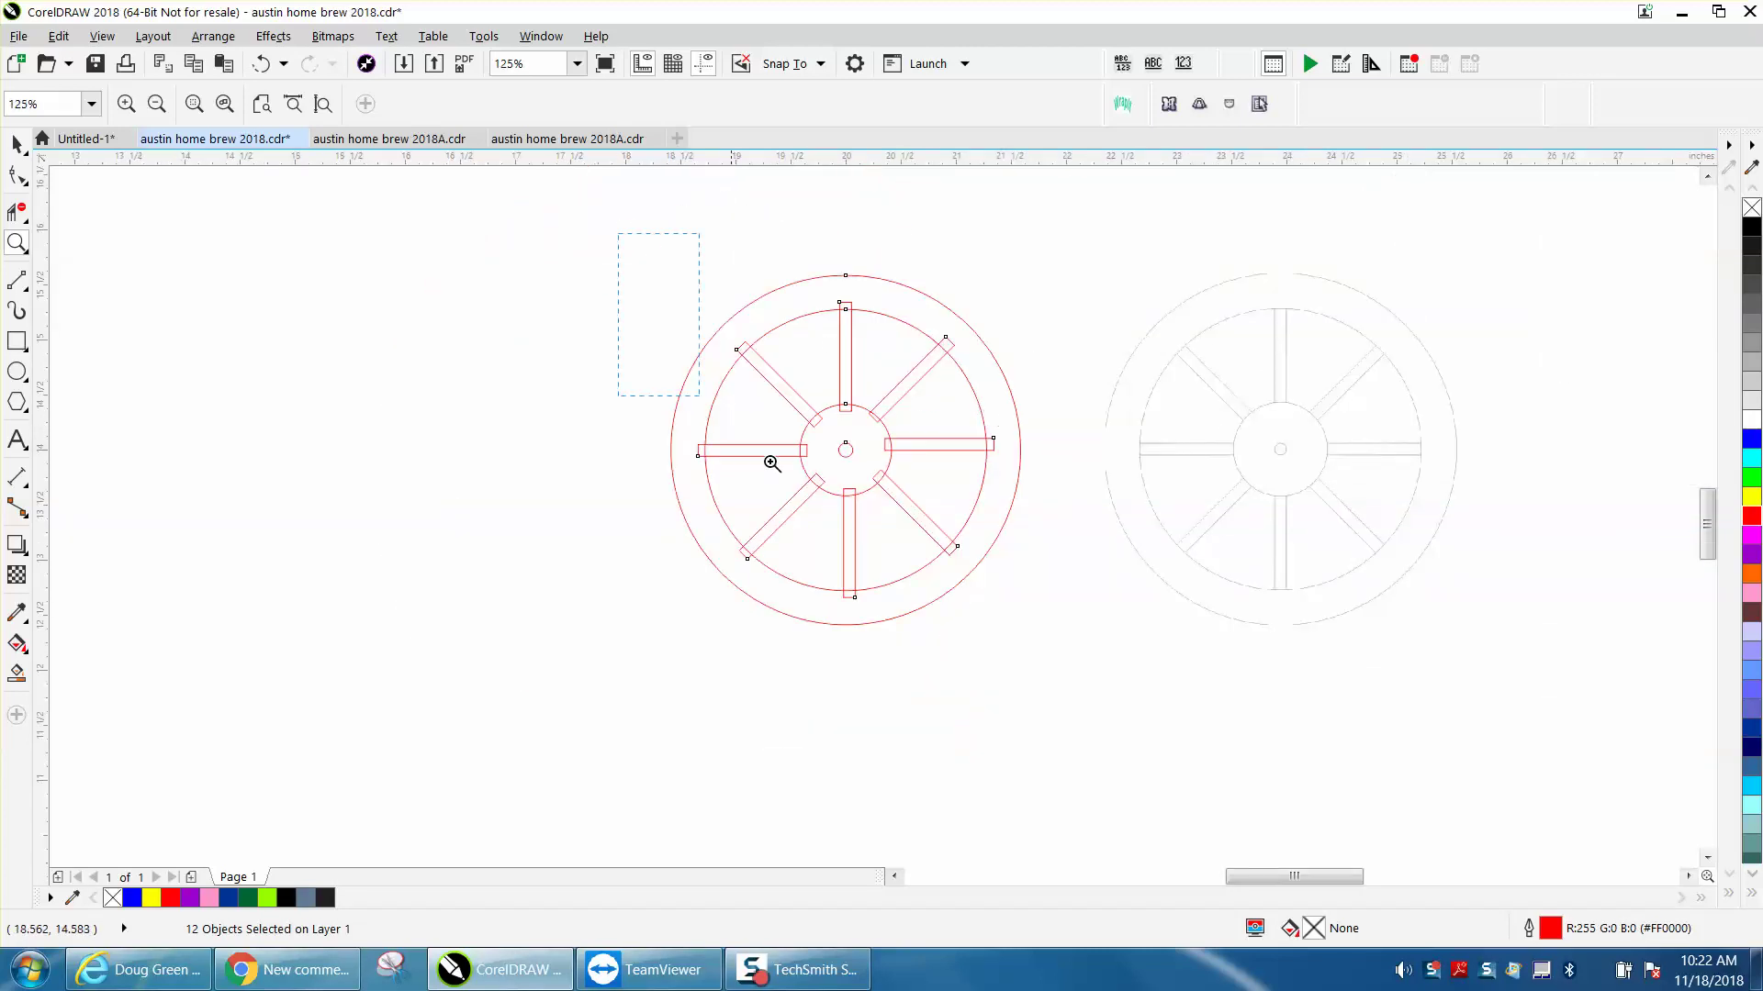
click(1227, 676)
click(16, 144)
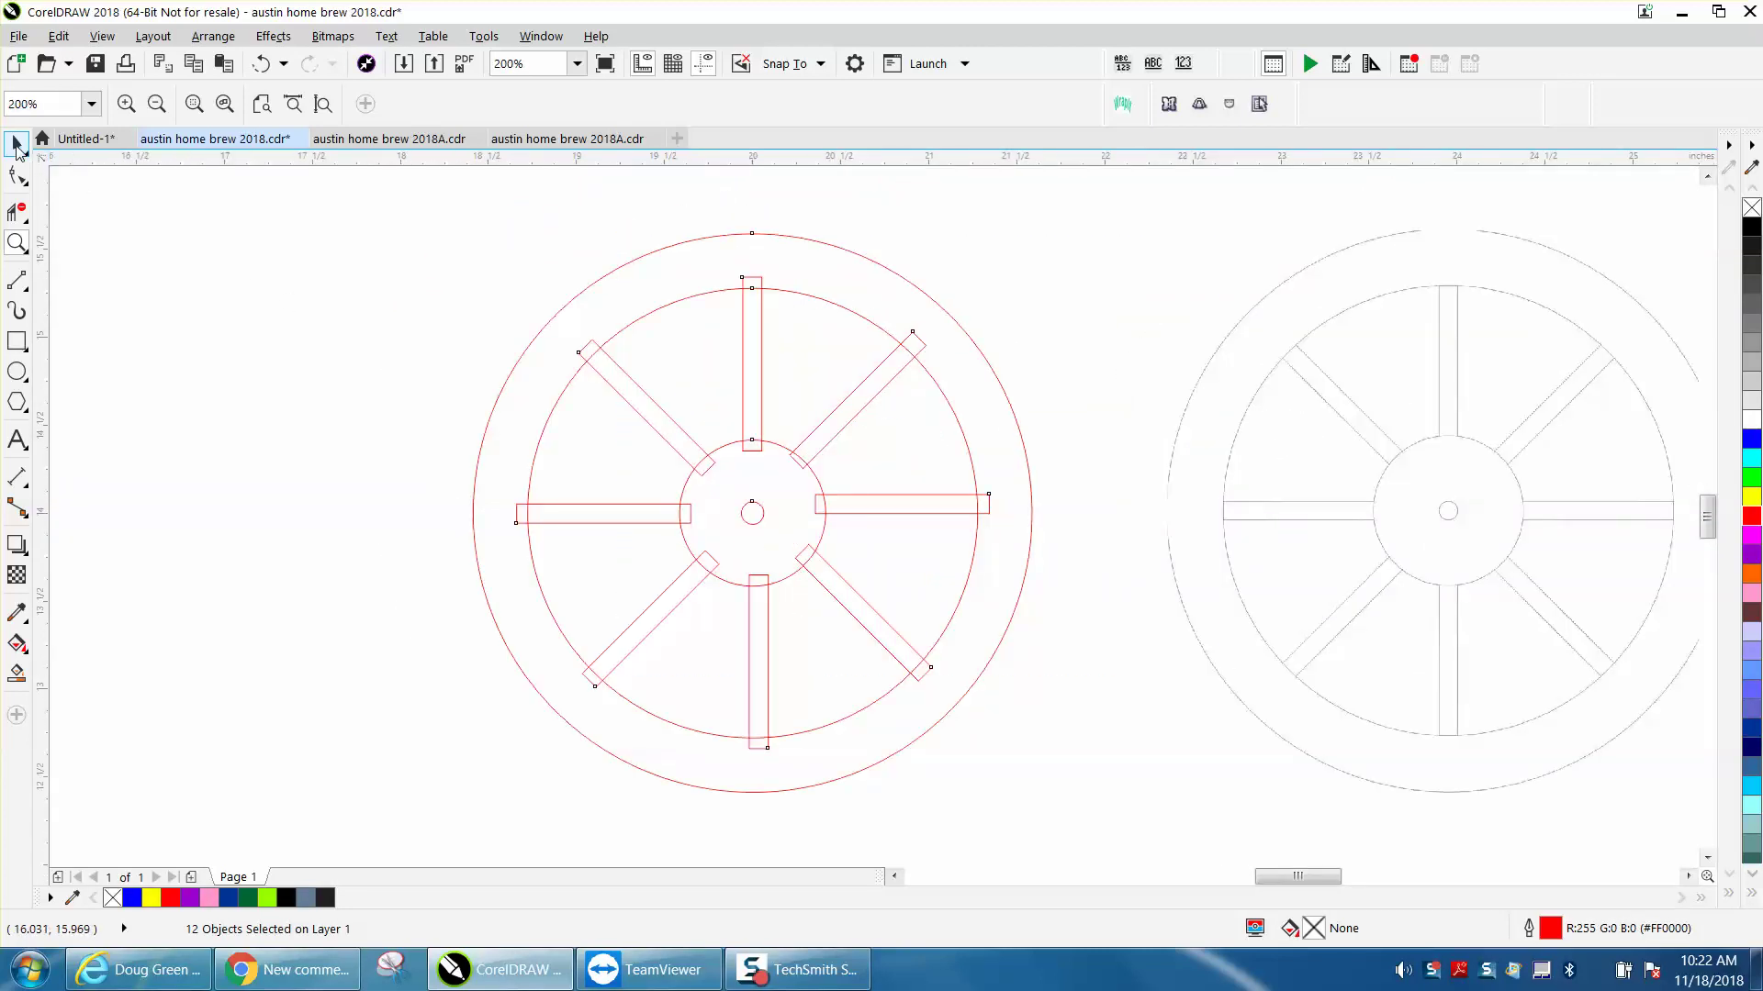
click(337, 276)
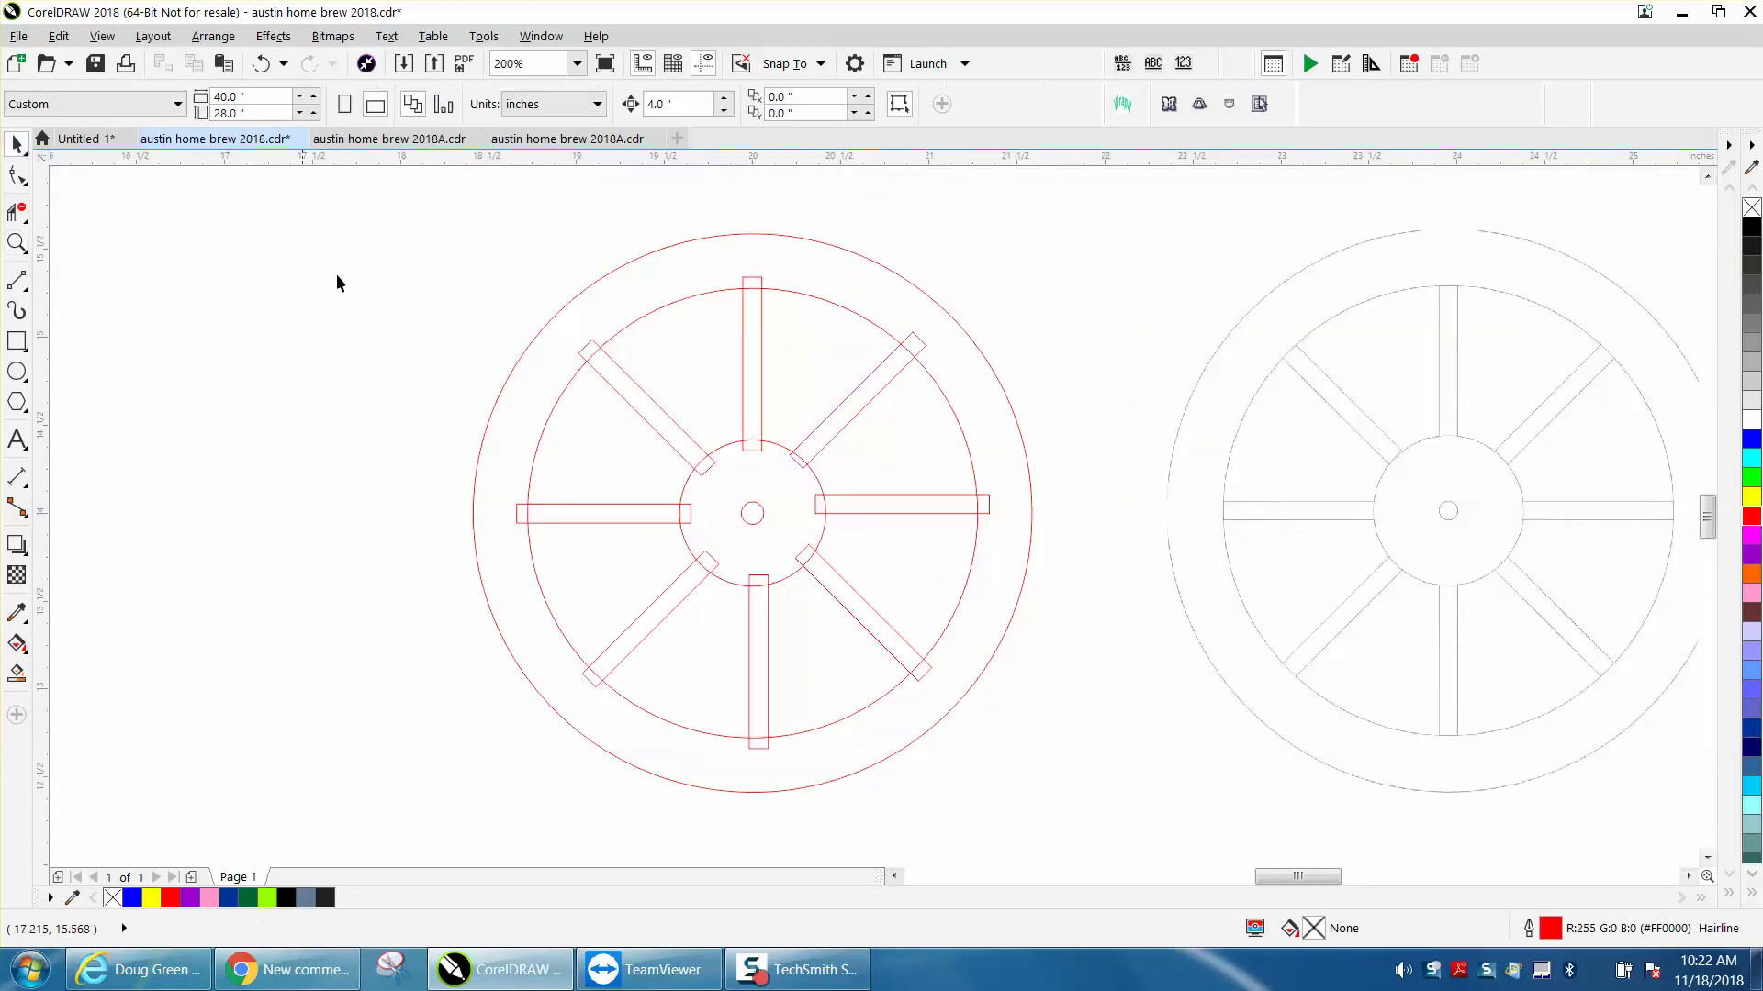
Set the outer rim 4 inches left and cut the spokes and hub from the inner circle.
click(747, 518)
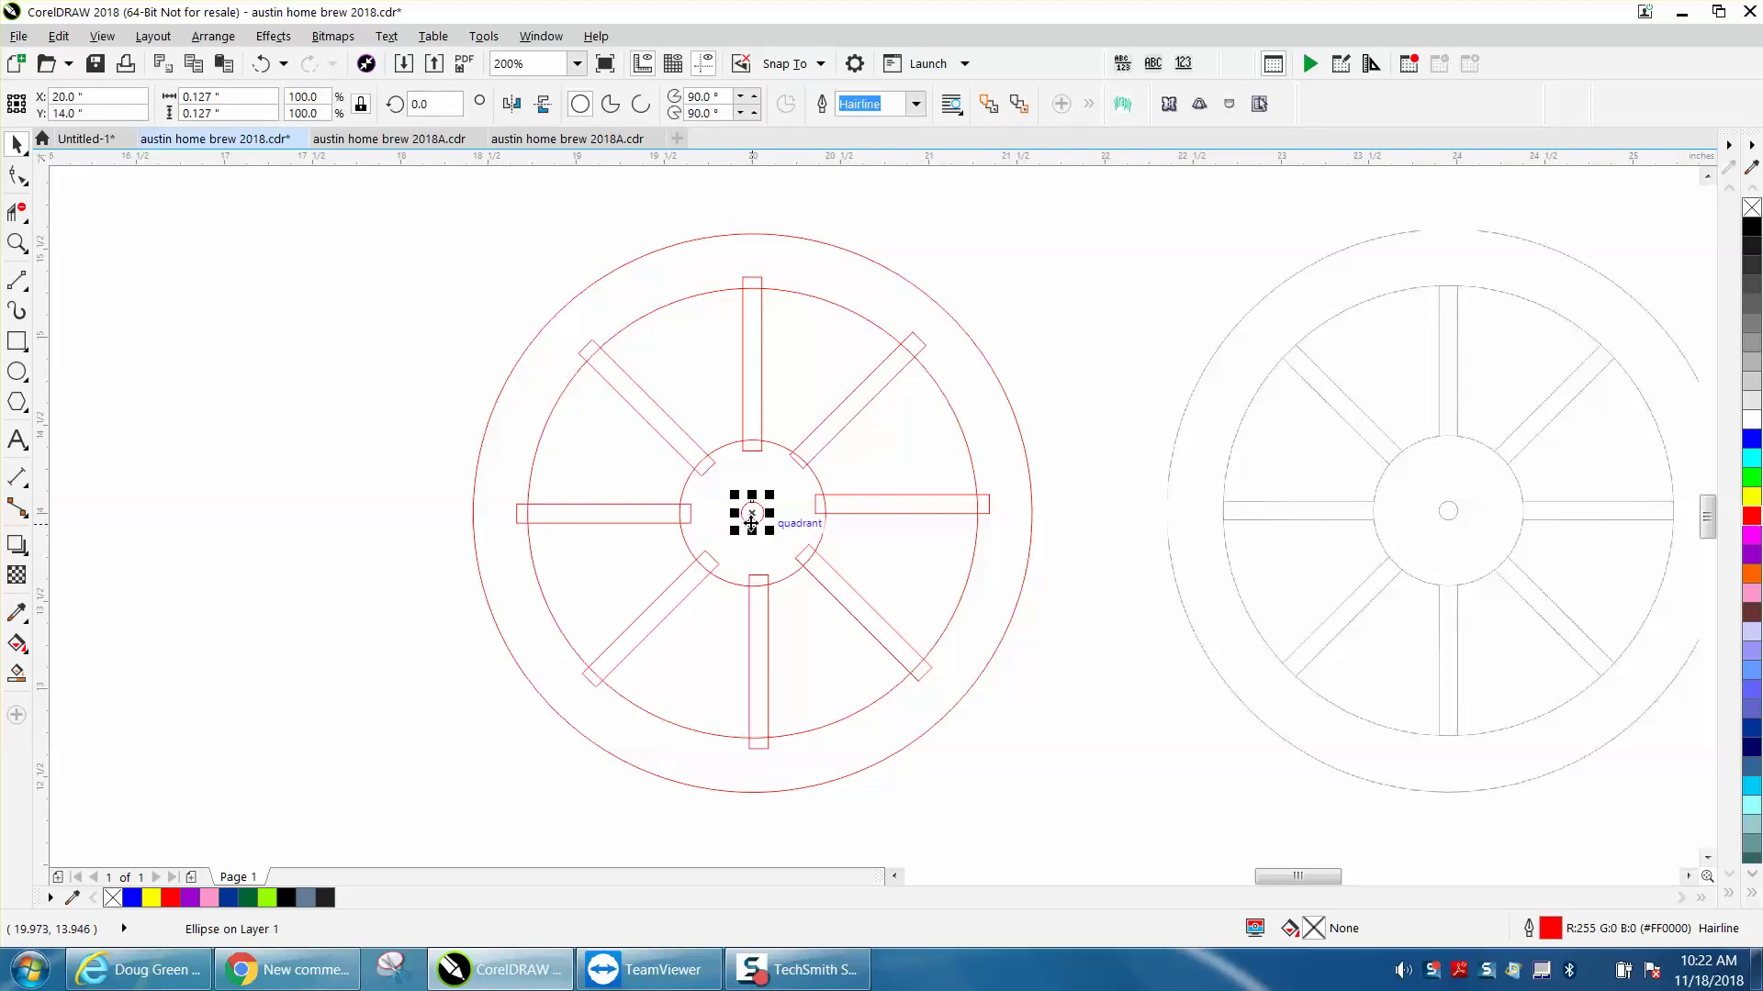
click(646, 256)
key(ctrl+r)
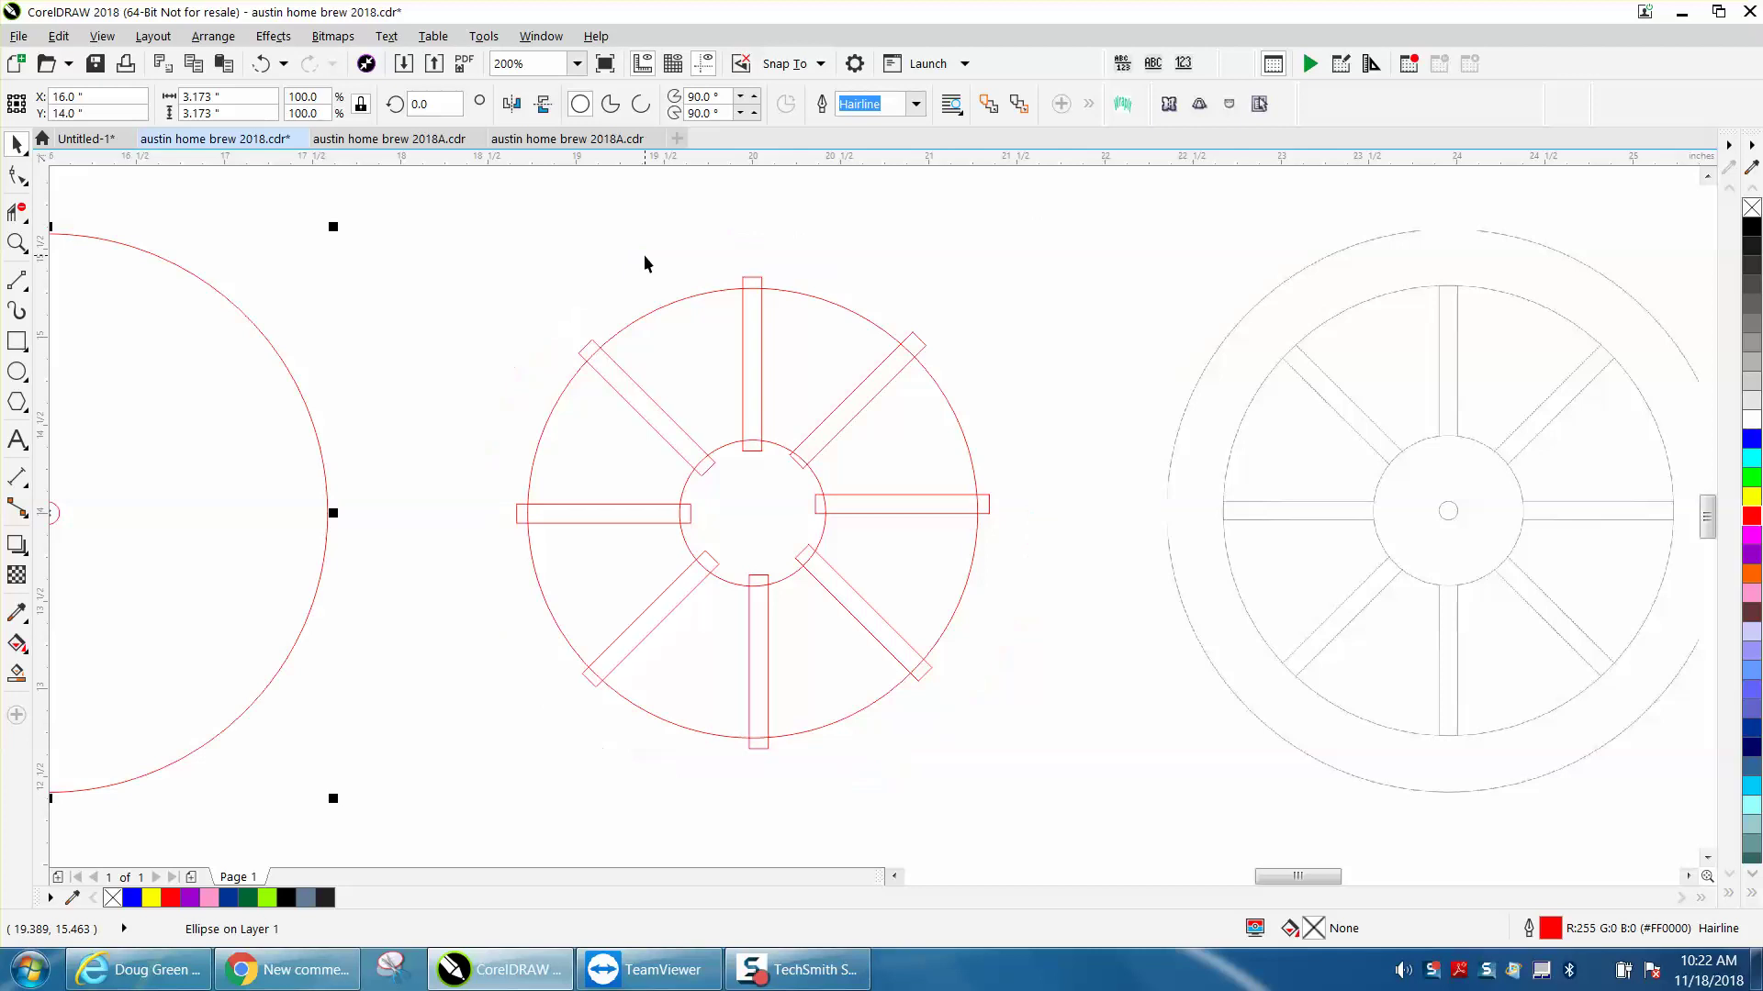
drag(516, 386, 713, 677)
drag(1056, 823, 1056, 824)
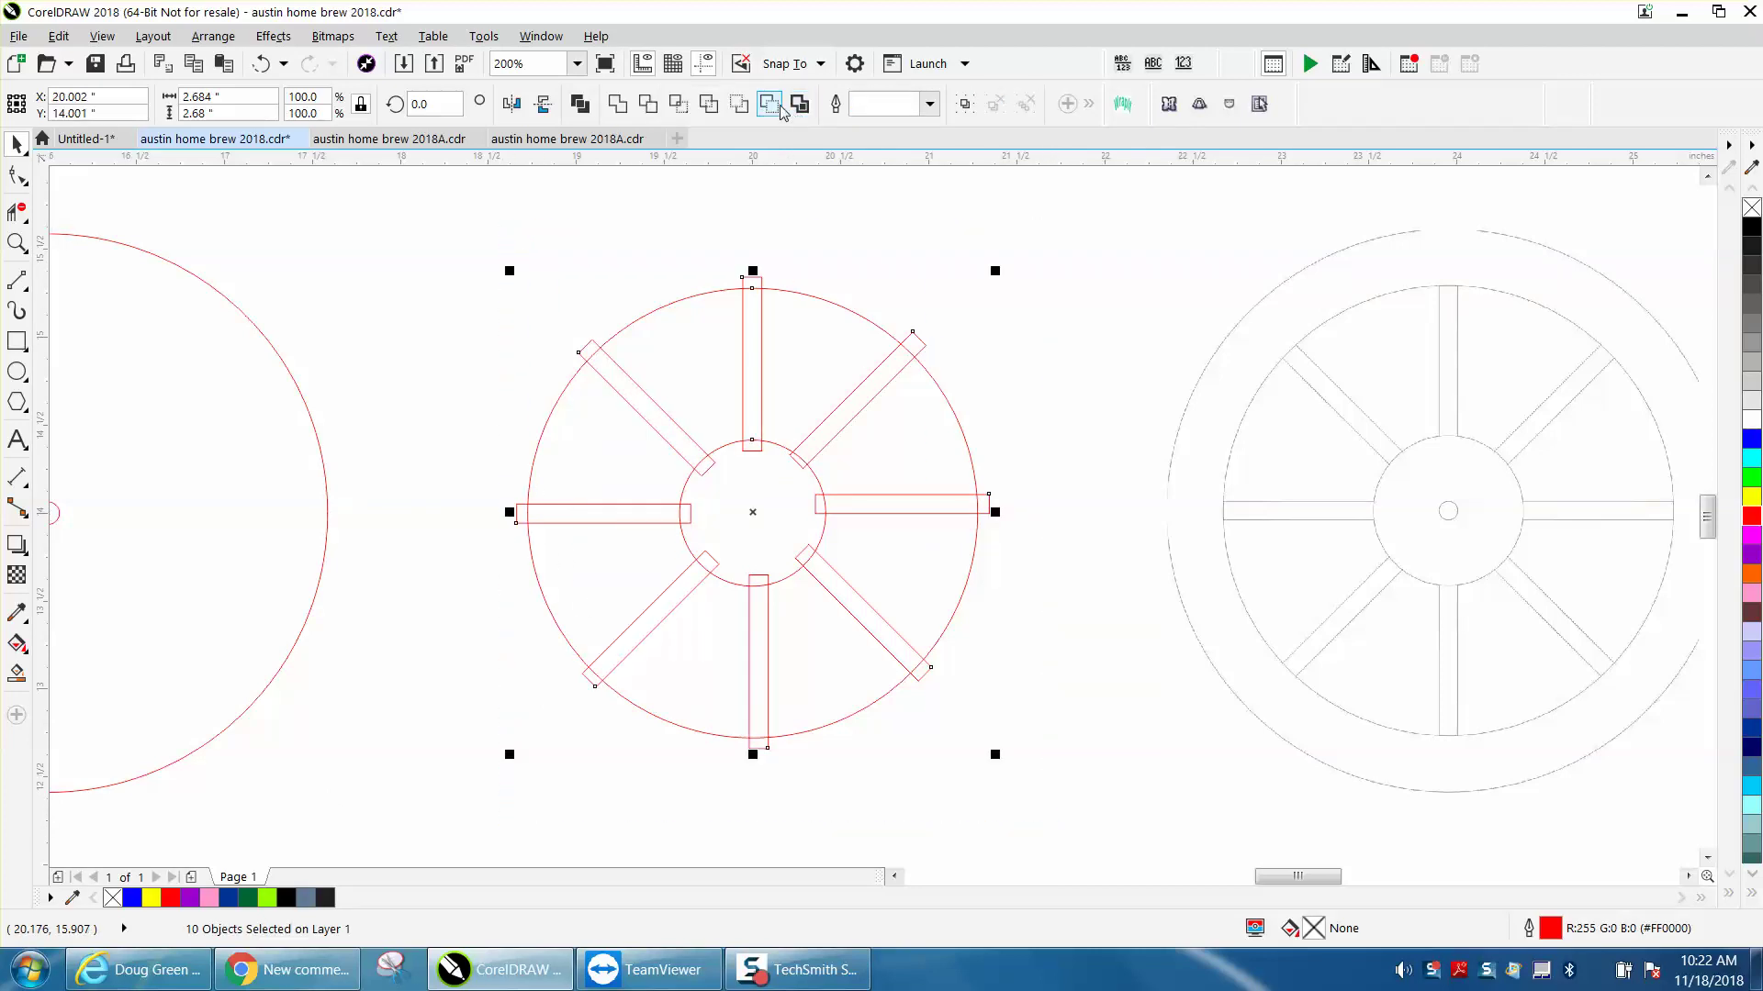
click(771, 105)
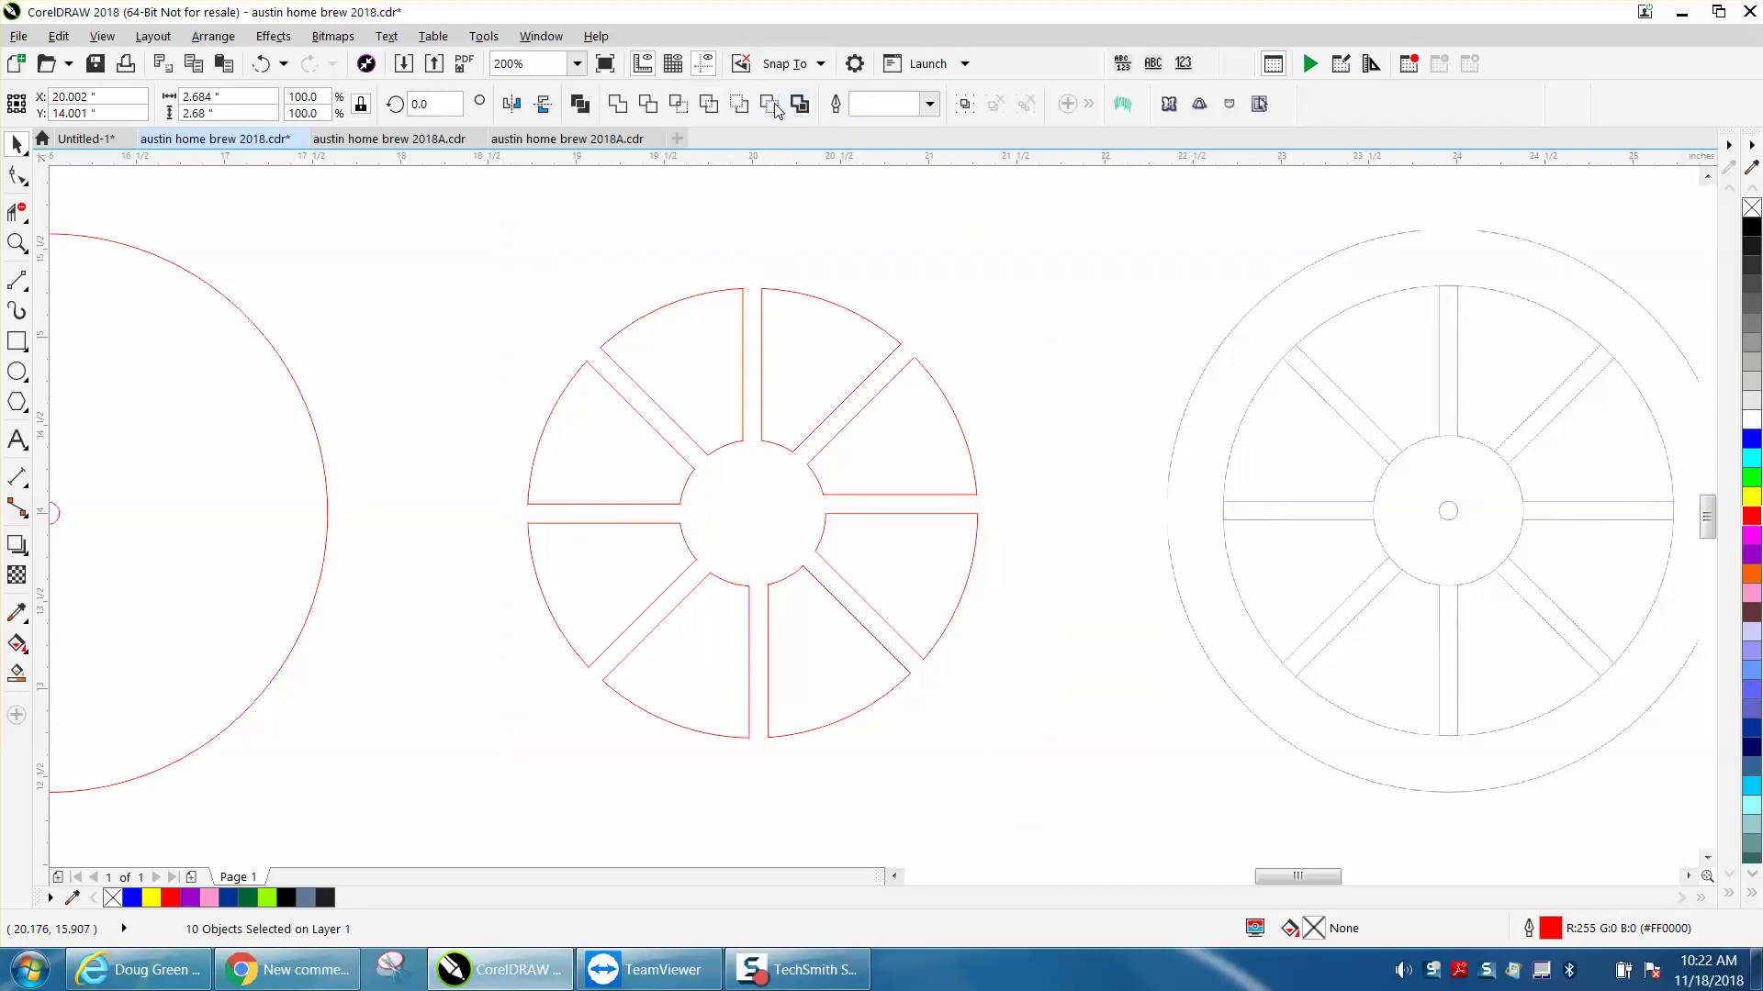
Move the outer rim circle back around the wheel.
click(305, 408)
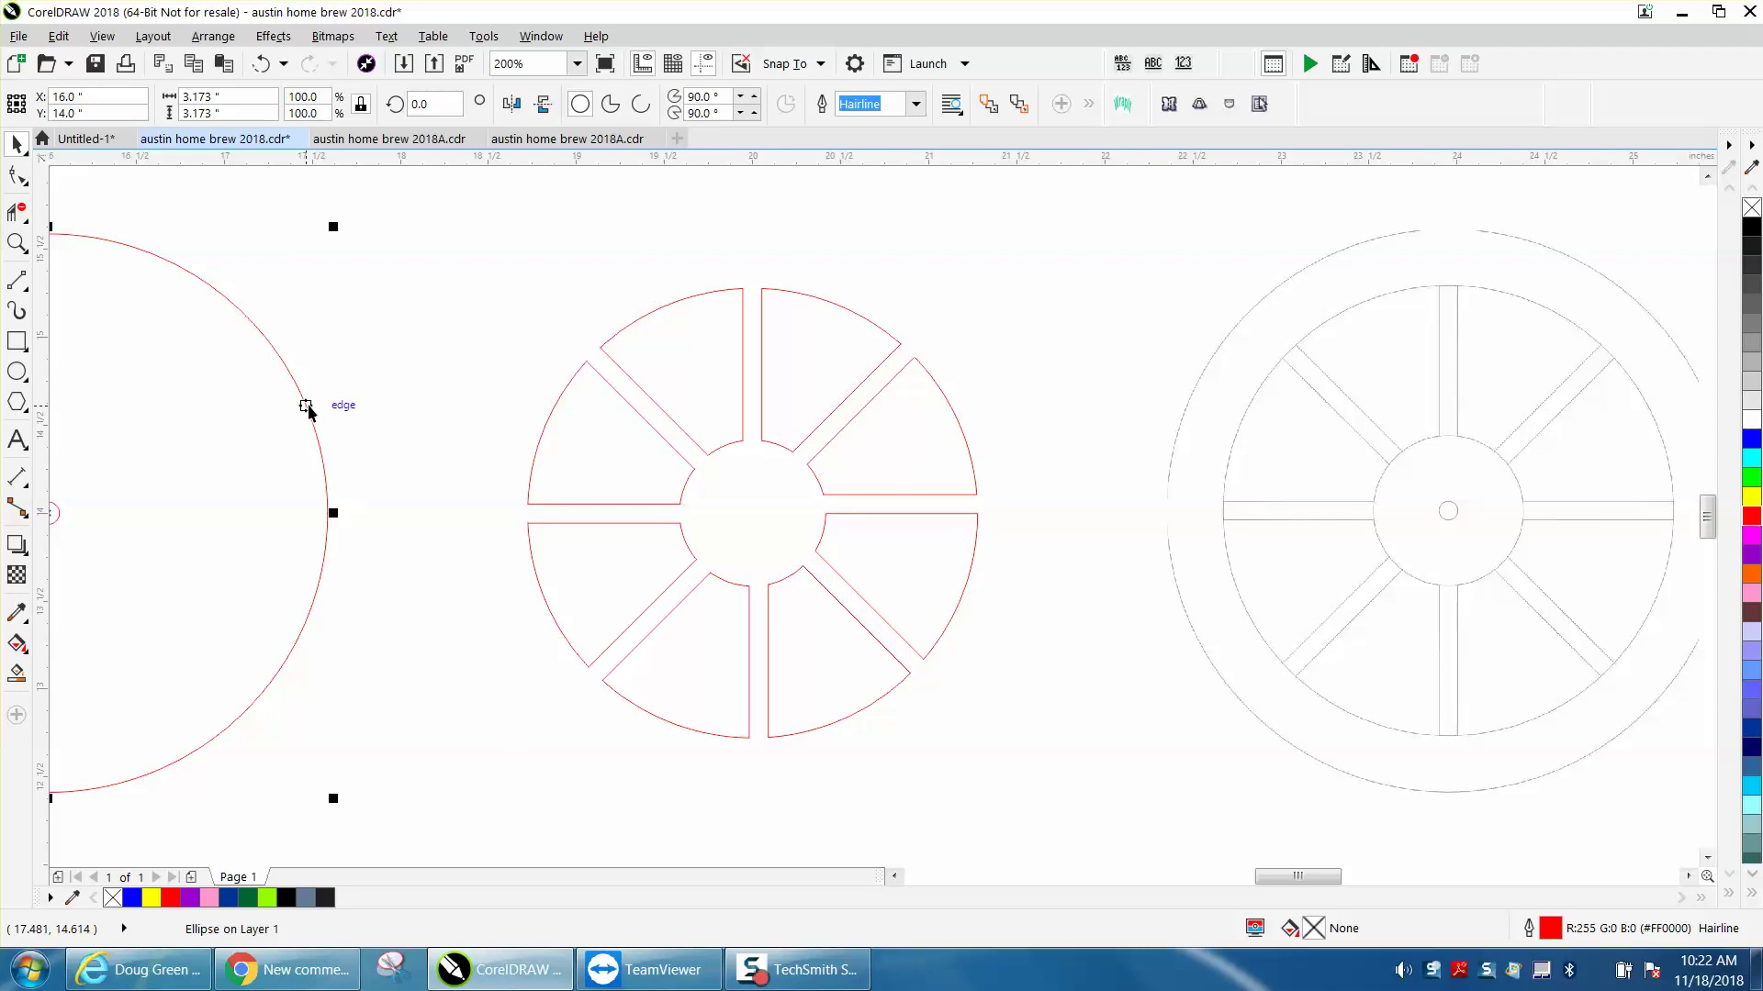
key(c)
scroll(205, 433, down, 1)
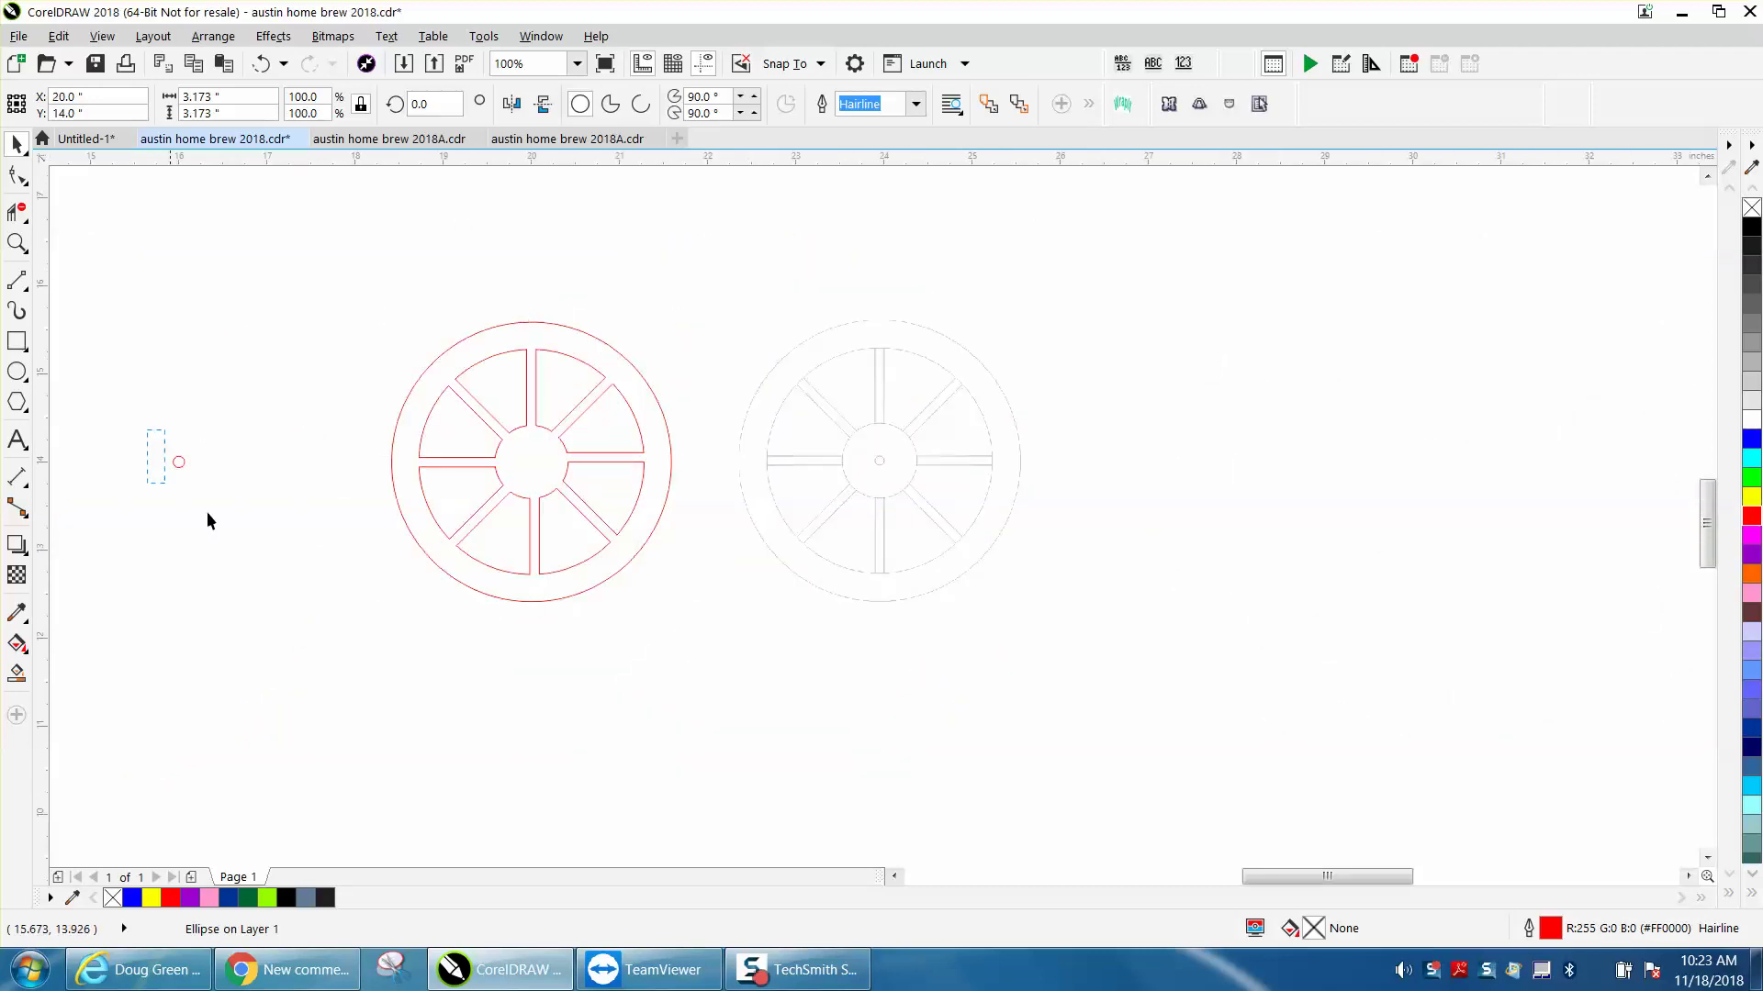
Center the small circle on the wheel and zoom in closely on it.
key(Tab)
key(c)
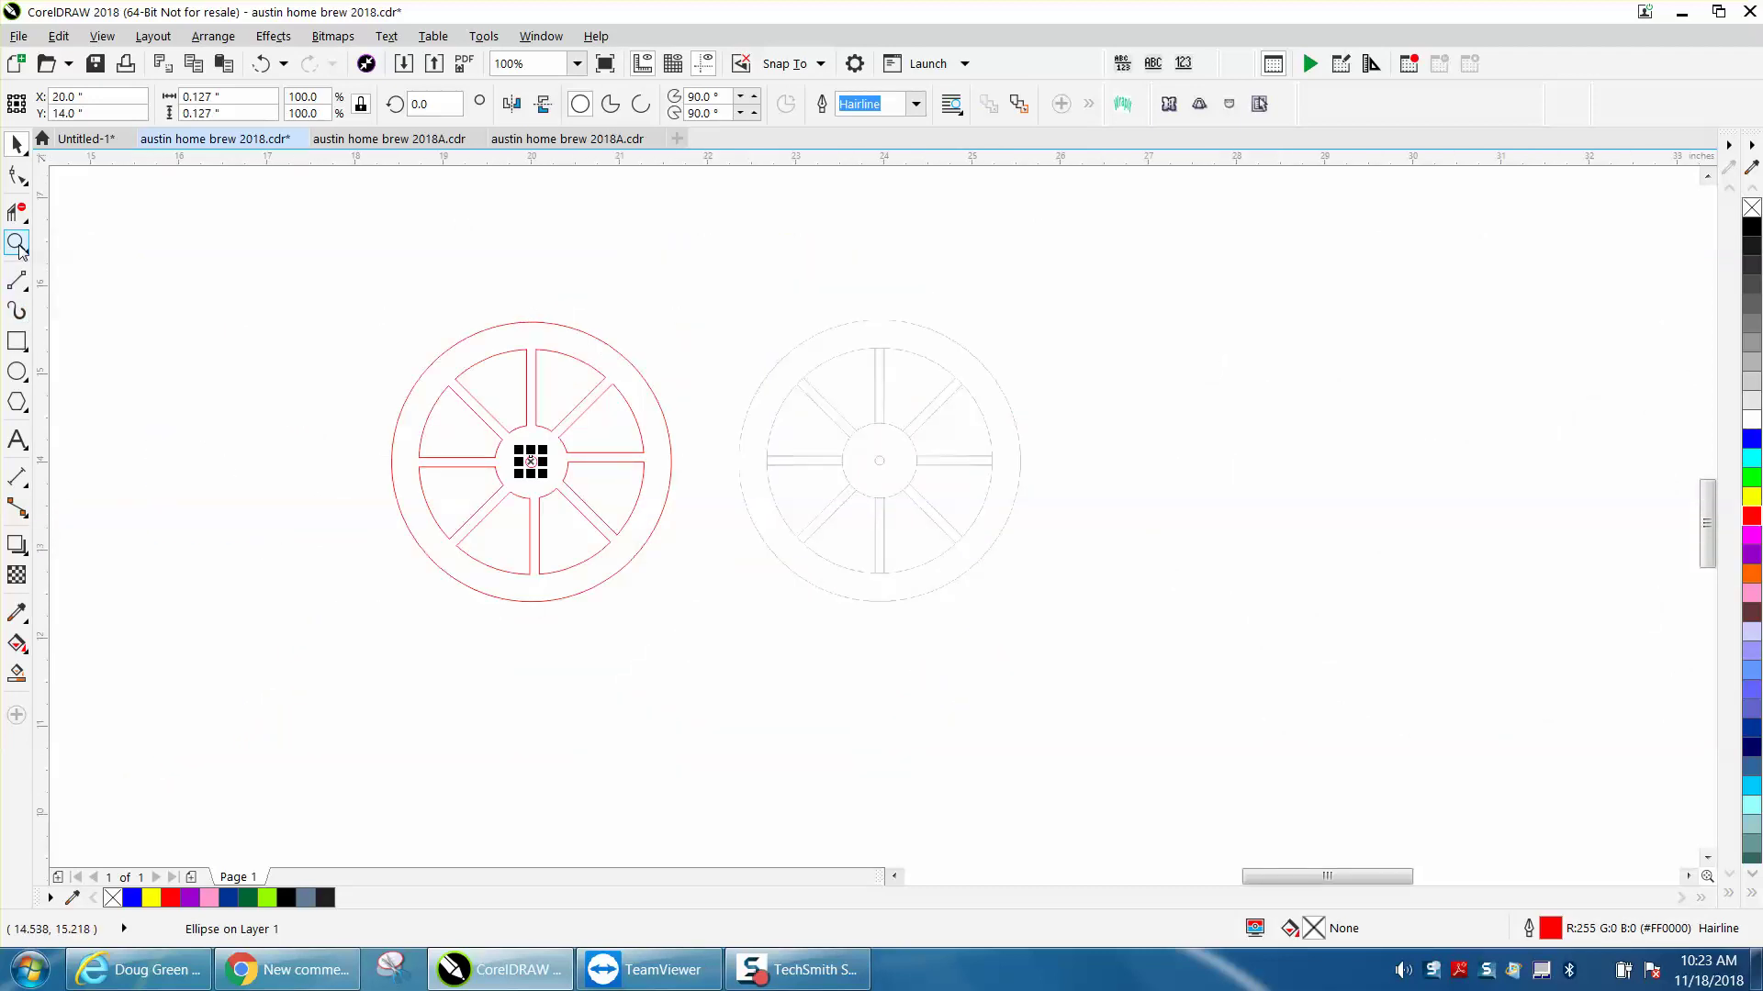
click(18, 243)
drag(323, 296, 858, 649)
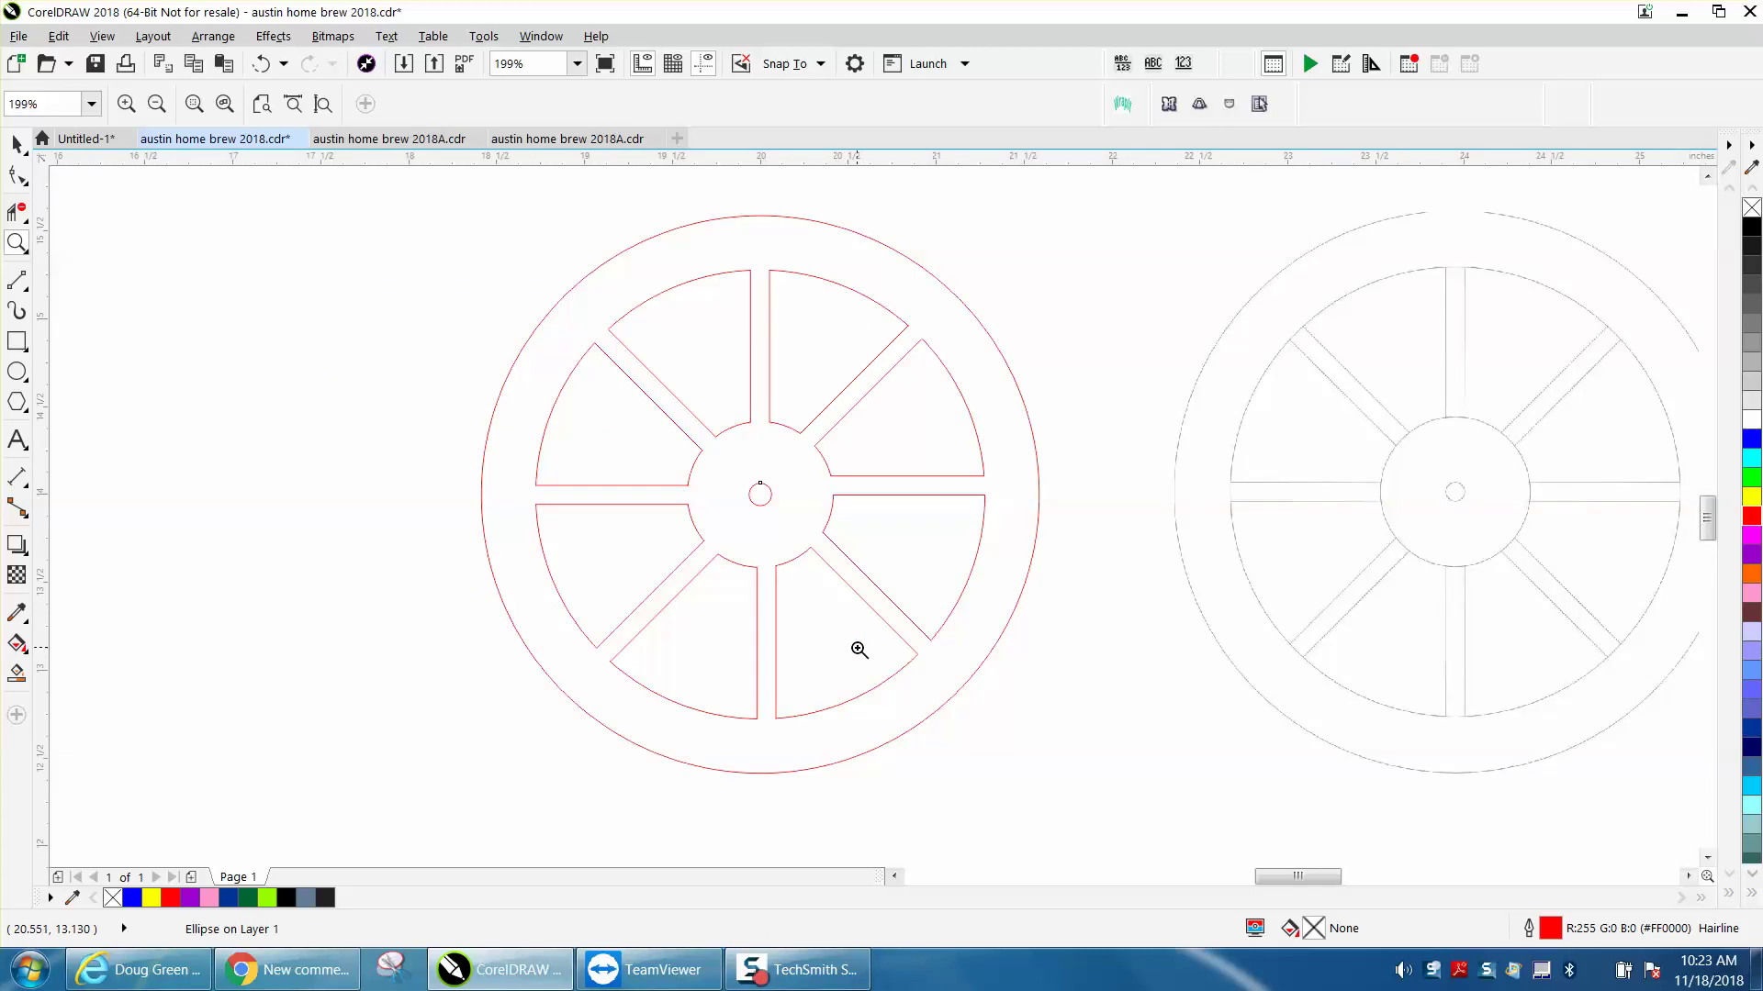
Undo three times to restore the rectangular spokes and outer circle.
click(263, 65)
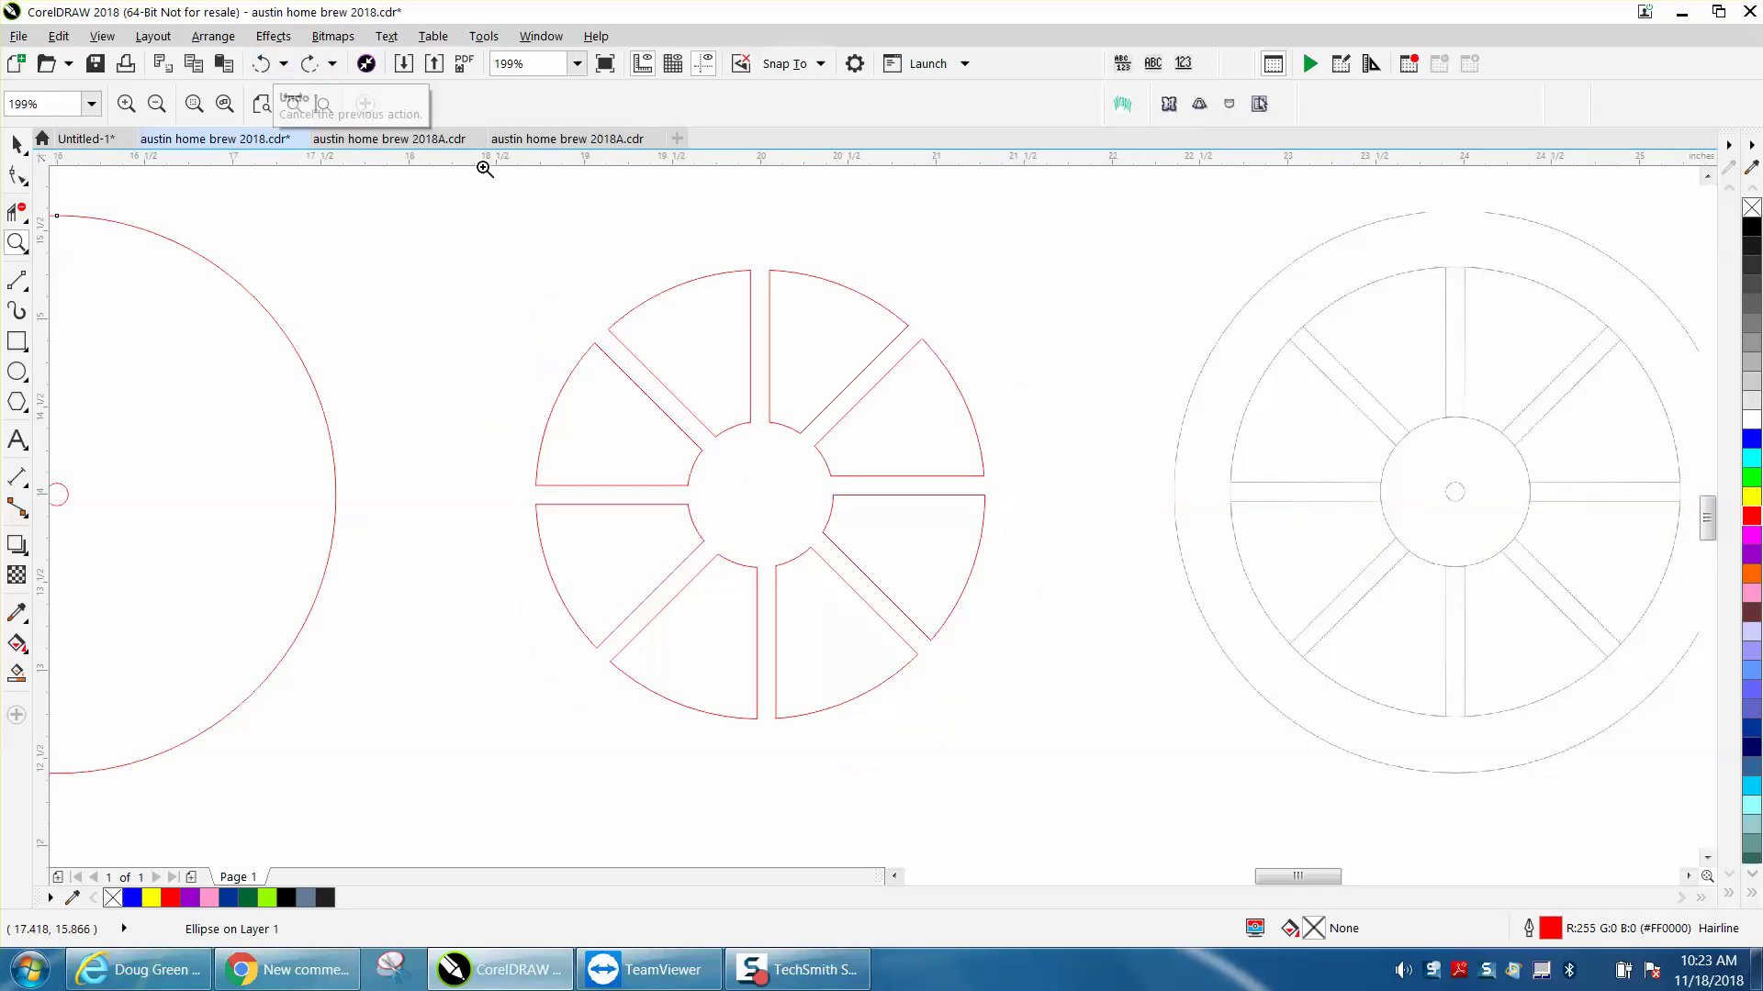
click(264, 65)
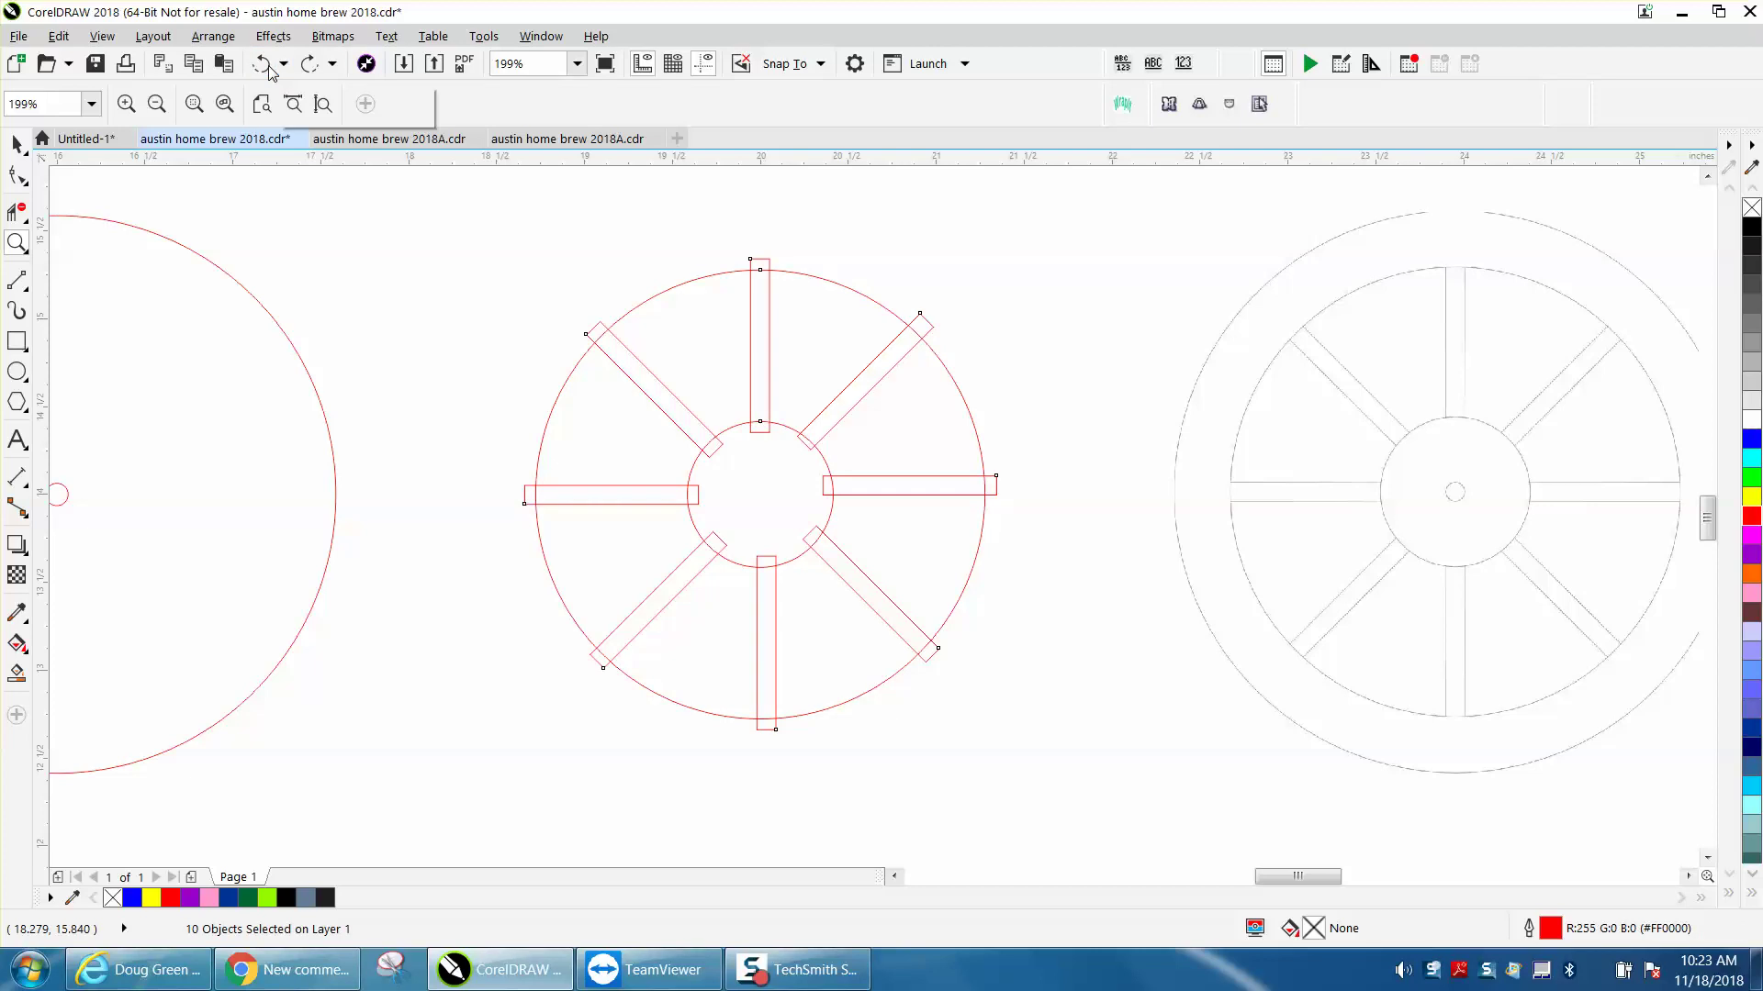
click(263, 66)
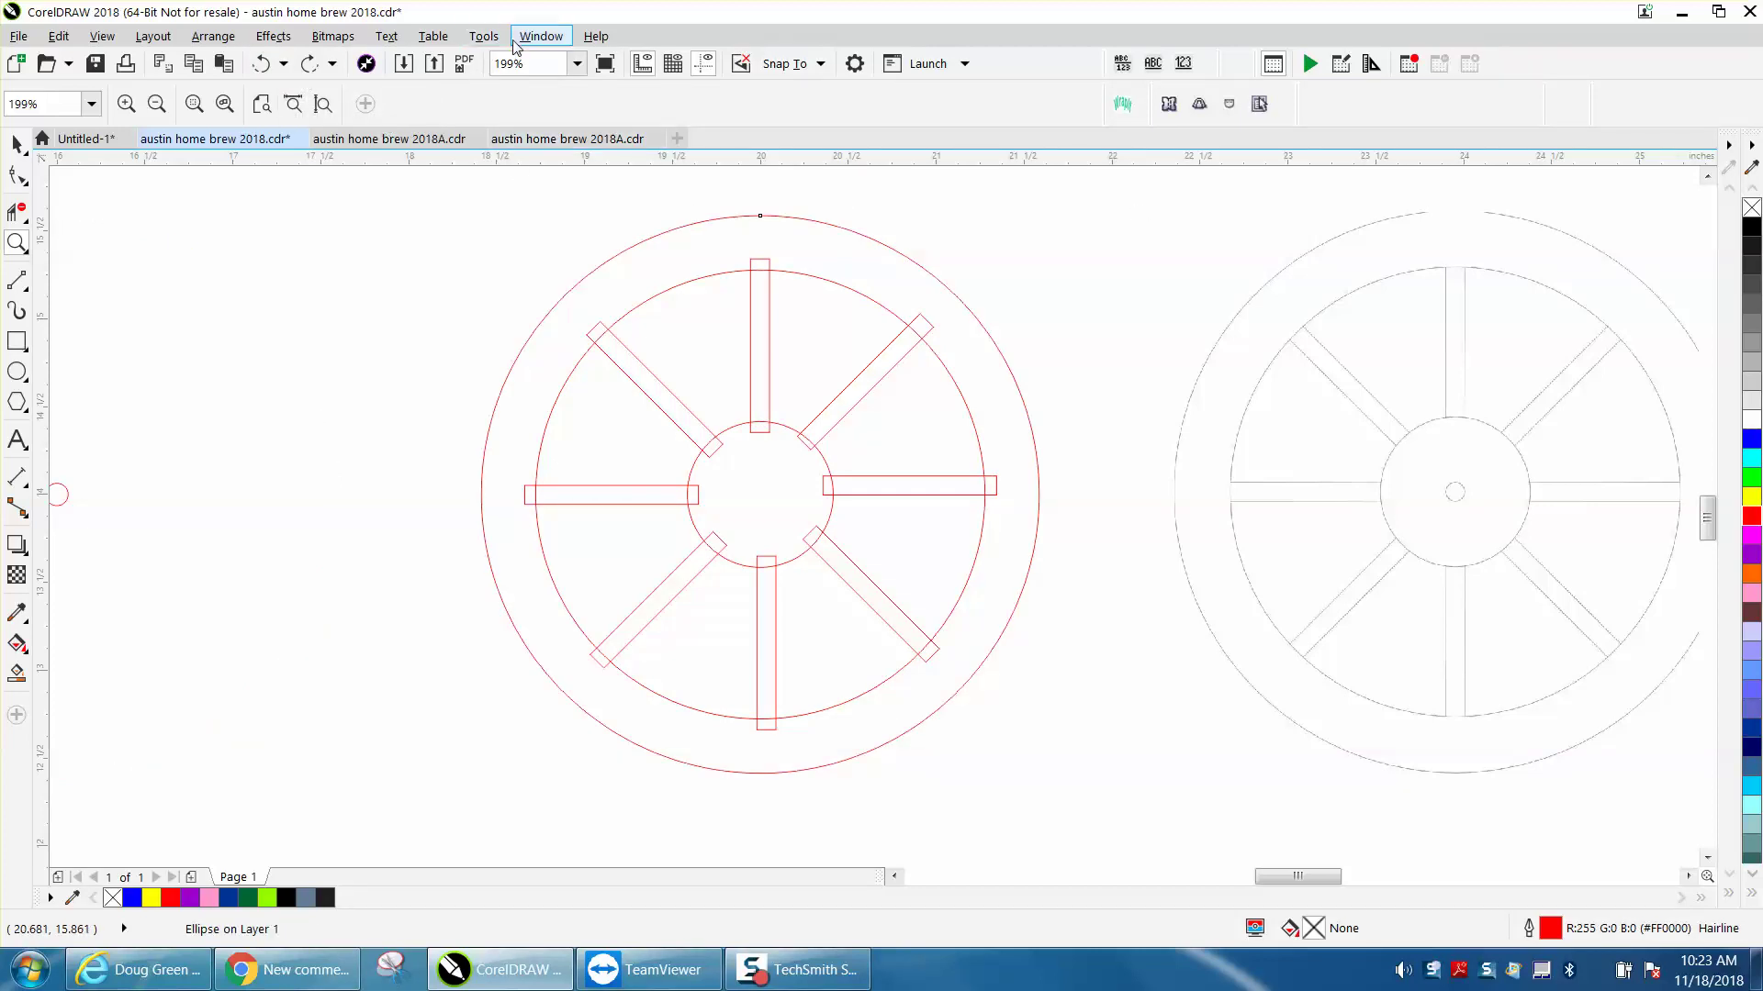
Show the Object Manager docker from Window > Dockers.
click(541, 36)
mouse_move(571, 328)
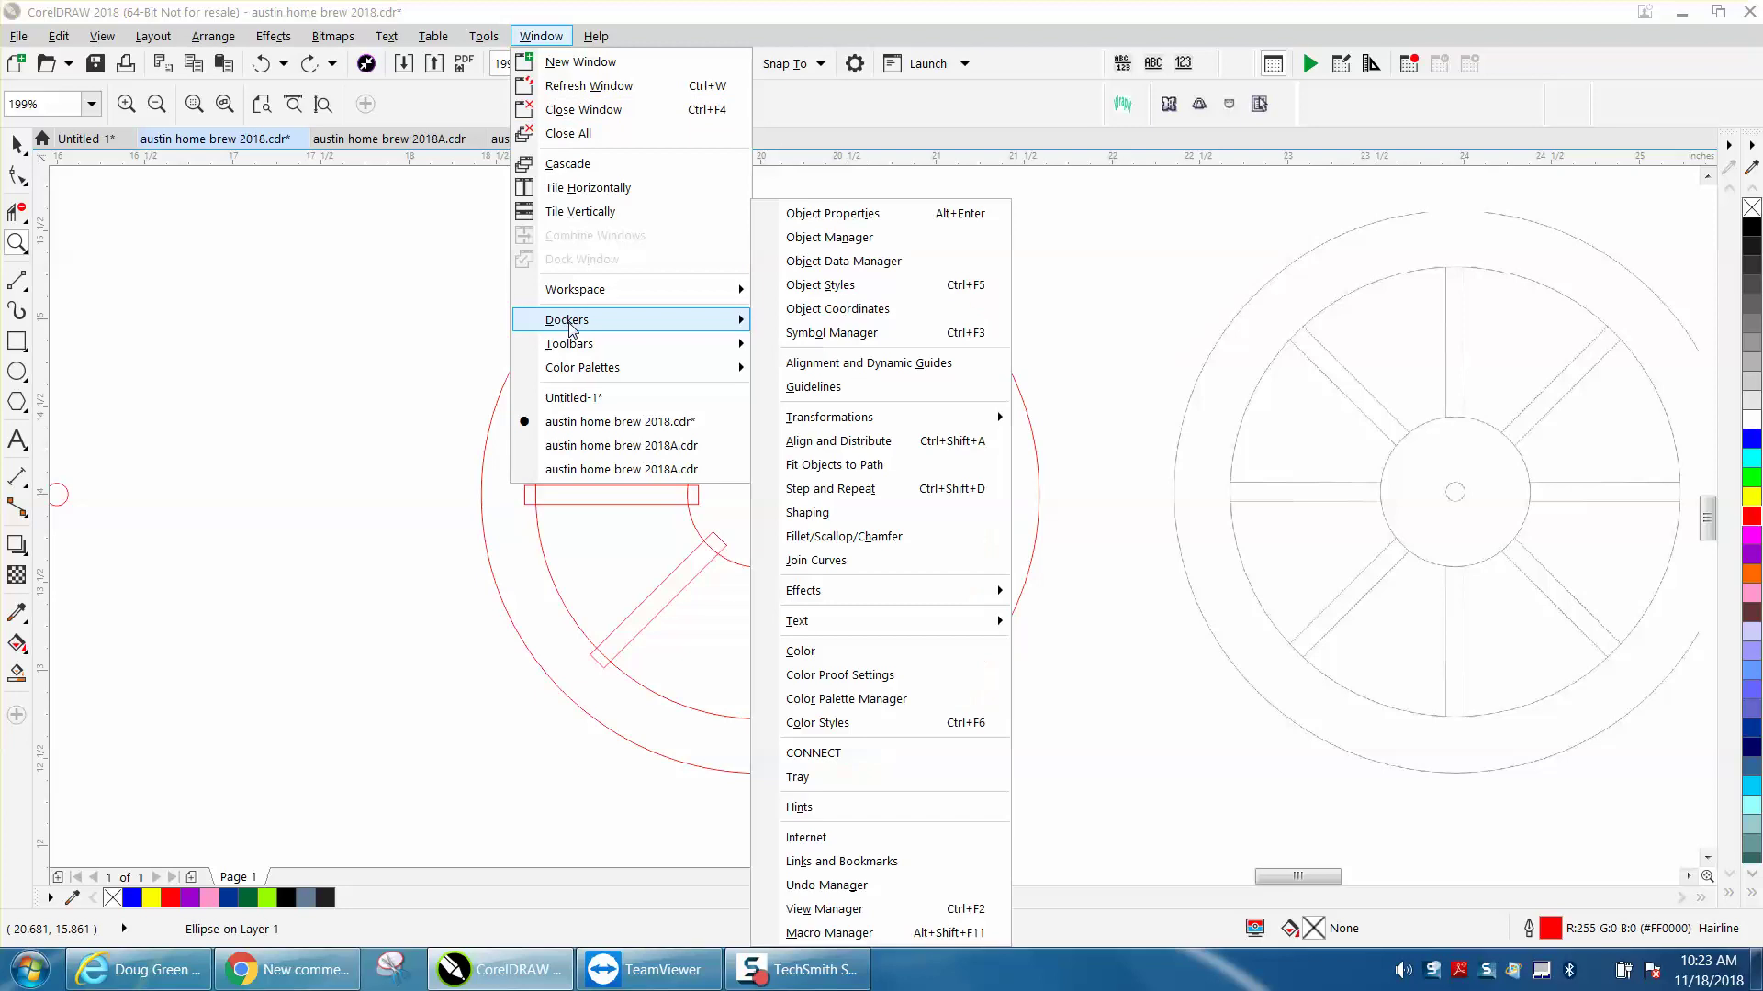
click(808, 240)
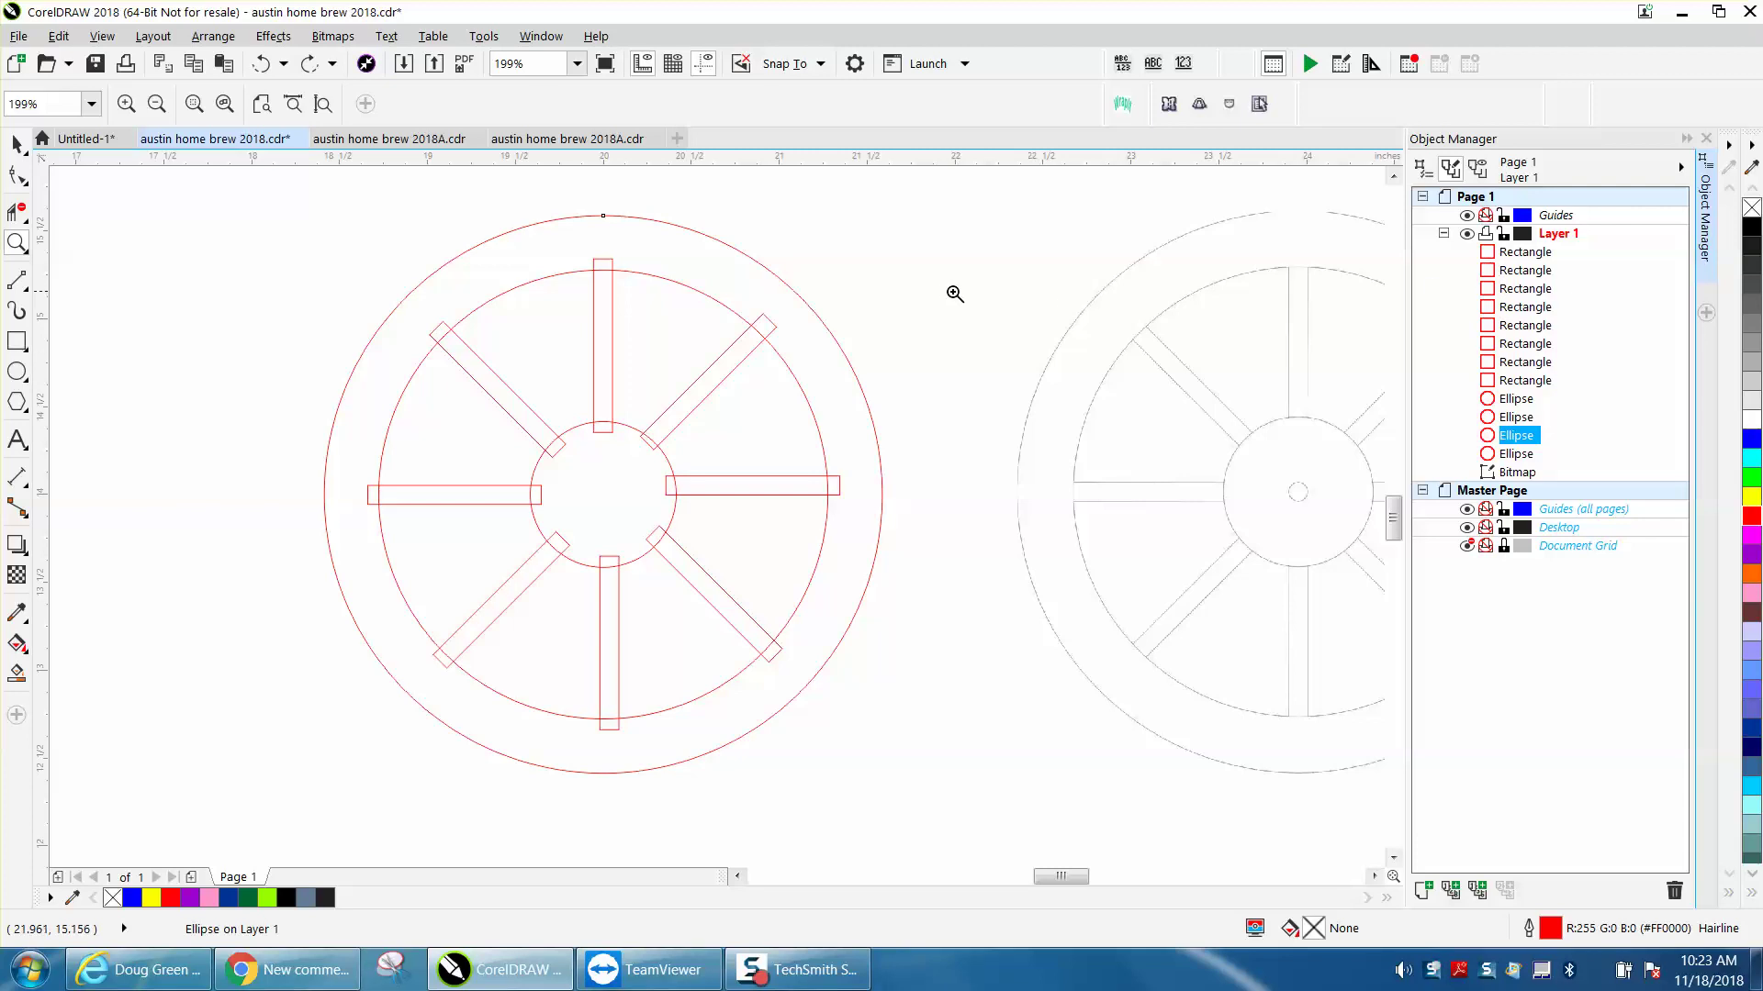
Zoom out and nudge the wheel's outer rim circle 4 inches left.
right_click(894, 300)
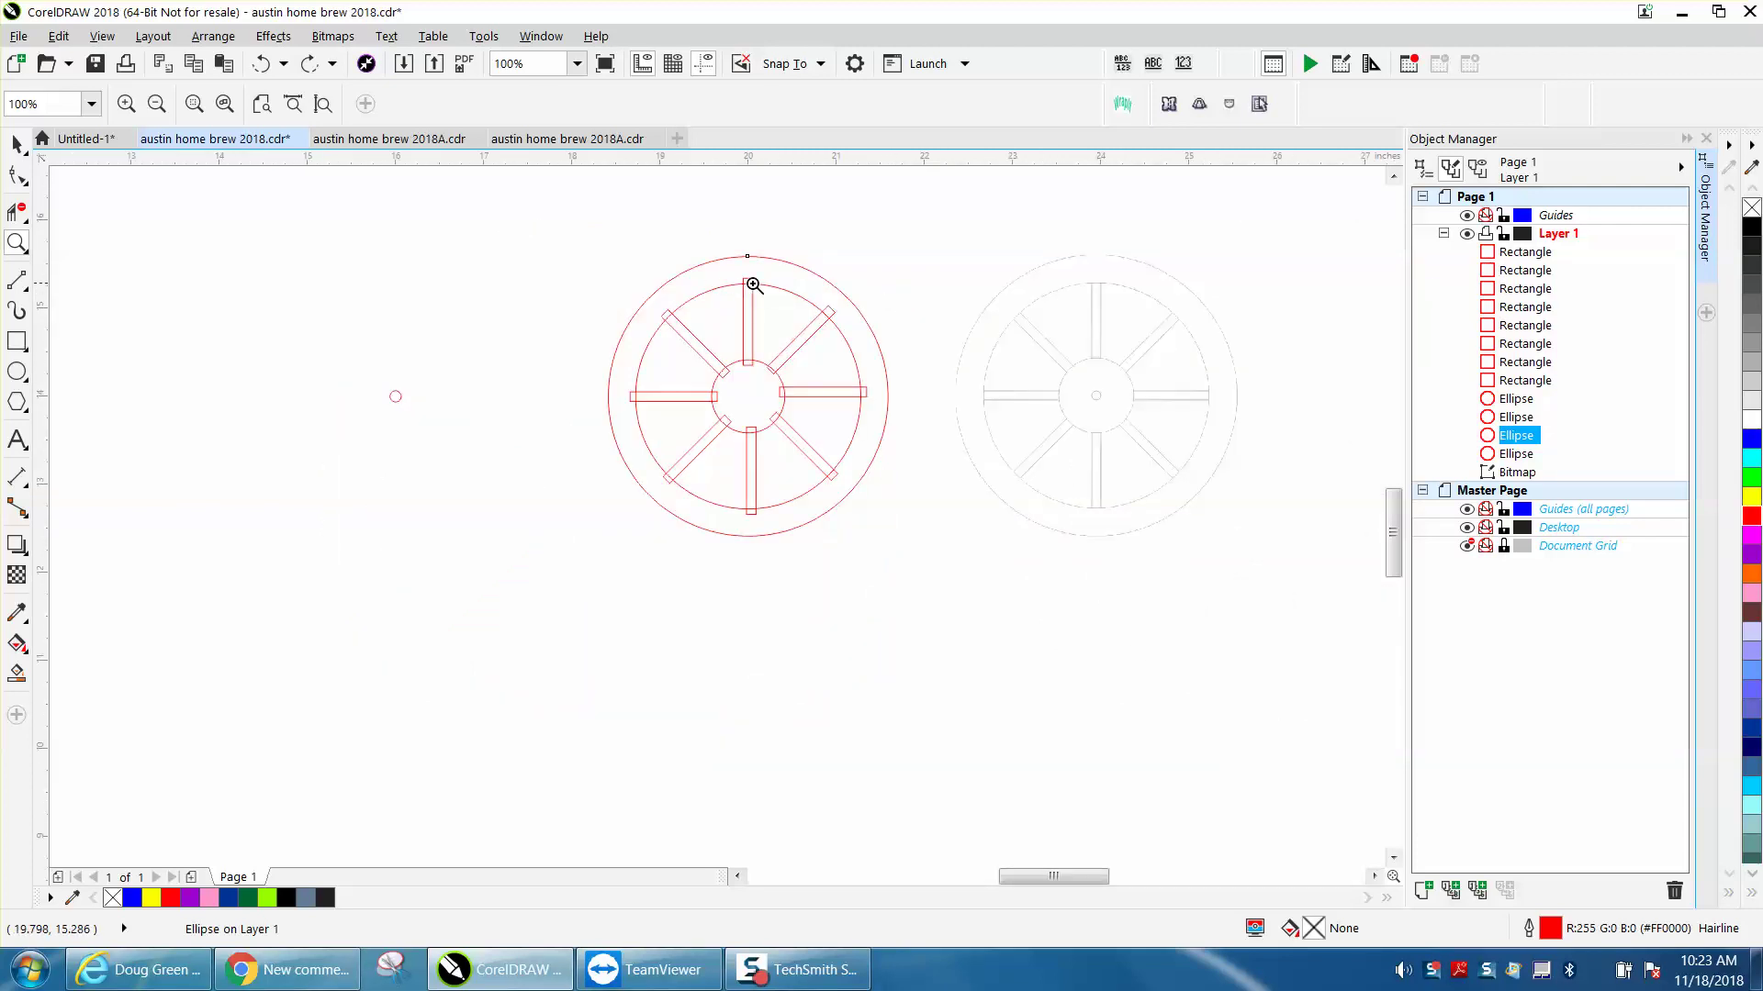
click(16, 146)
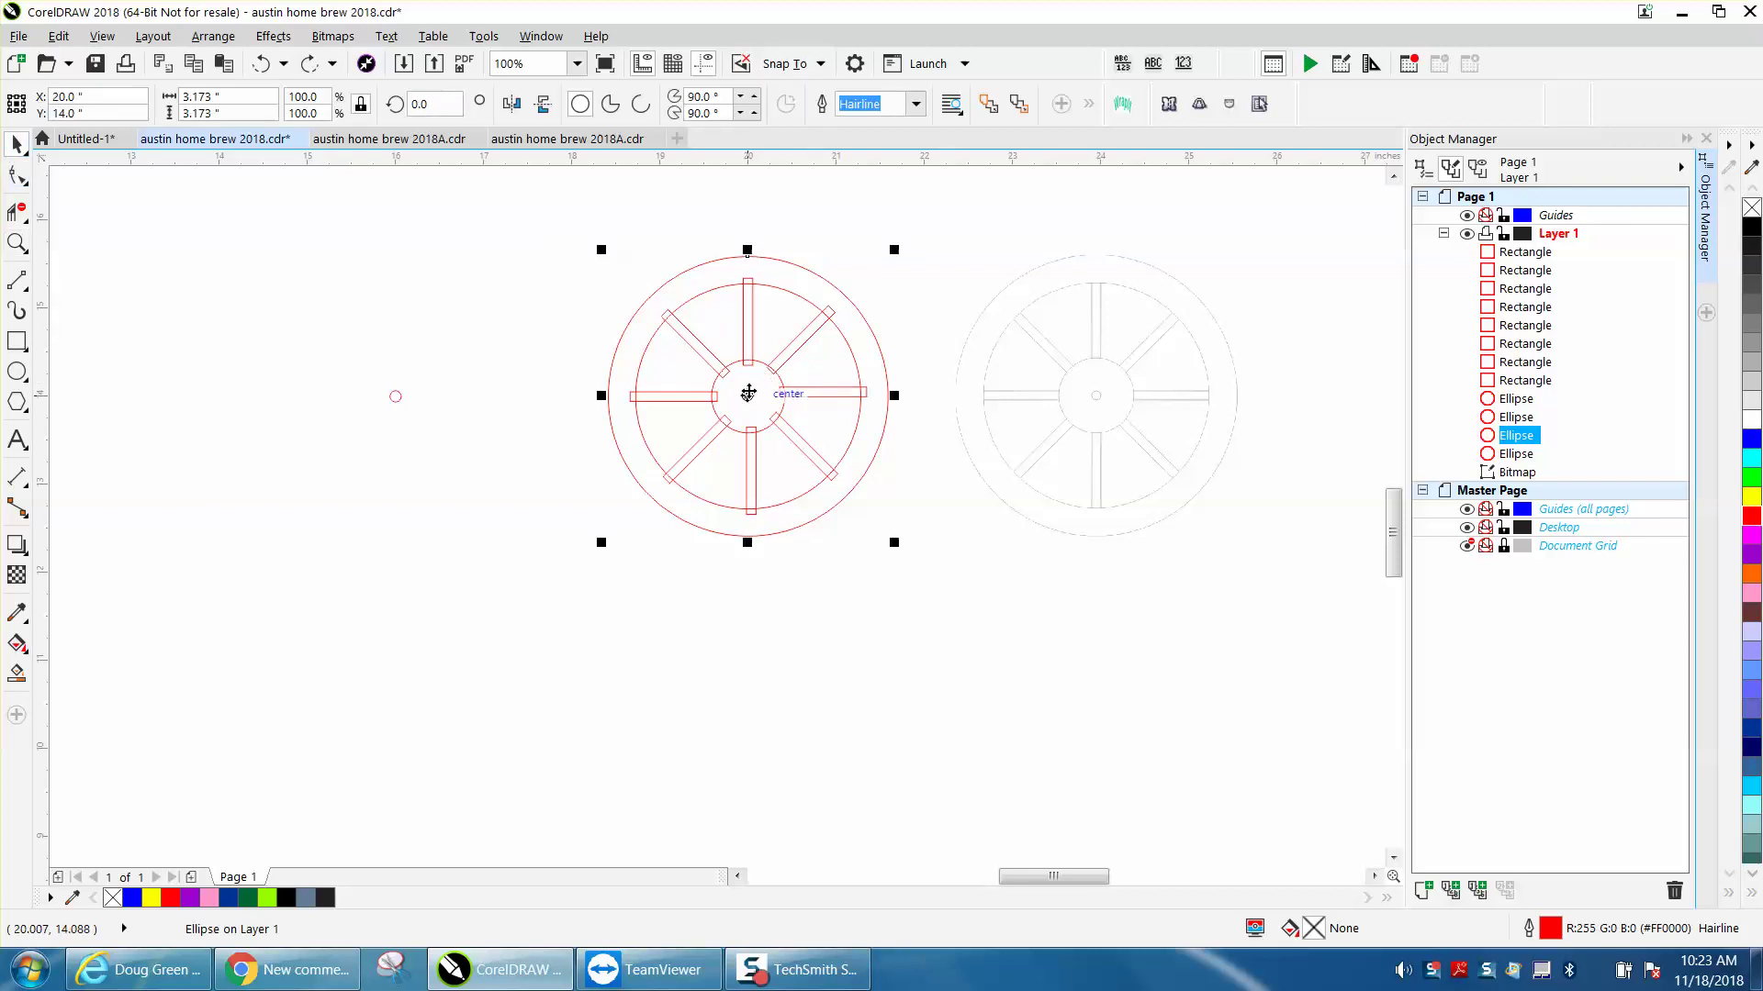
click(747, 393)
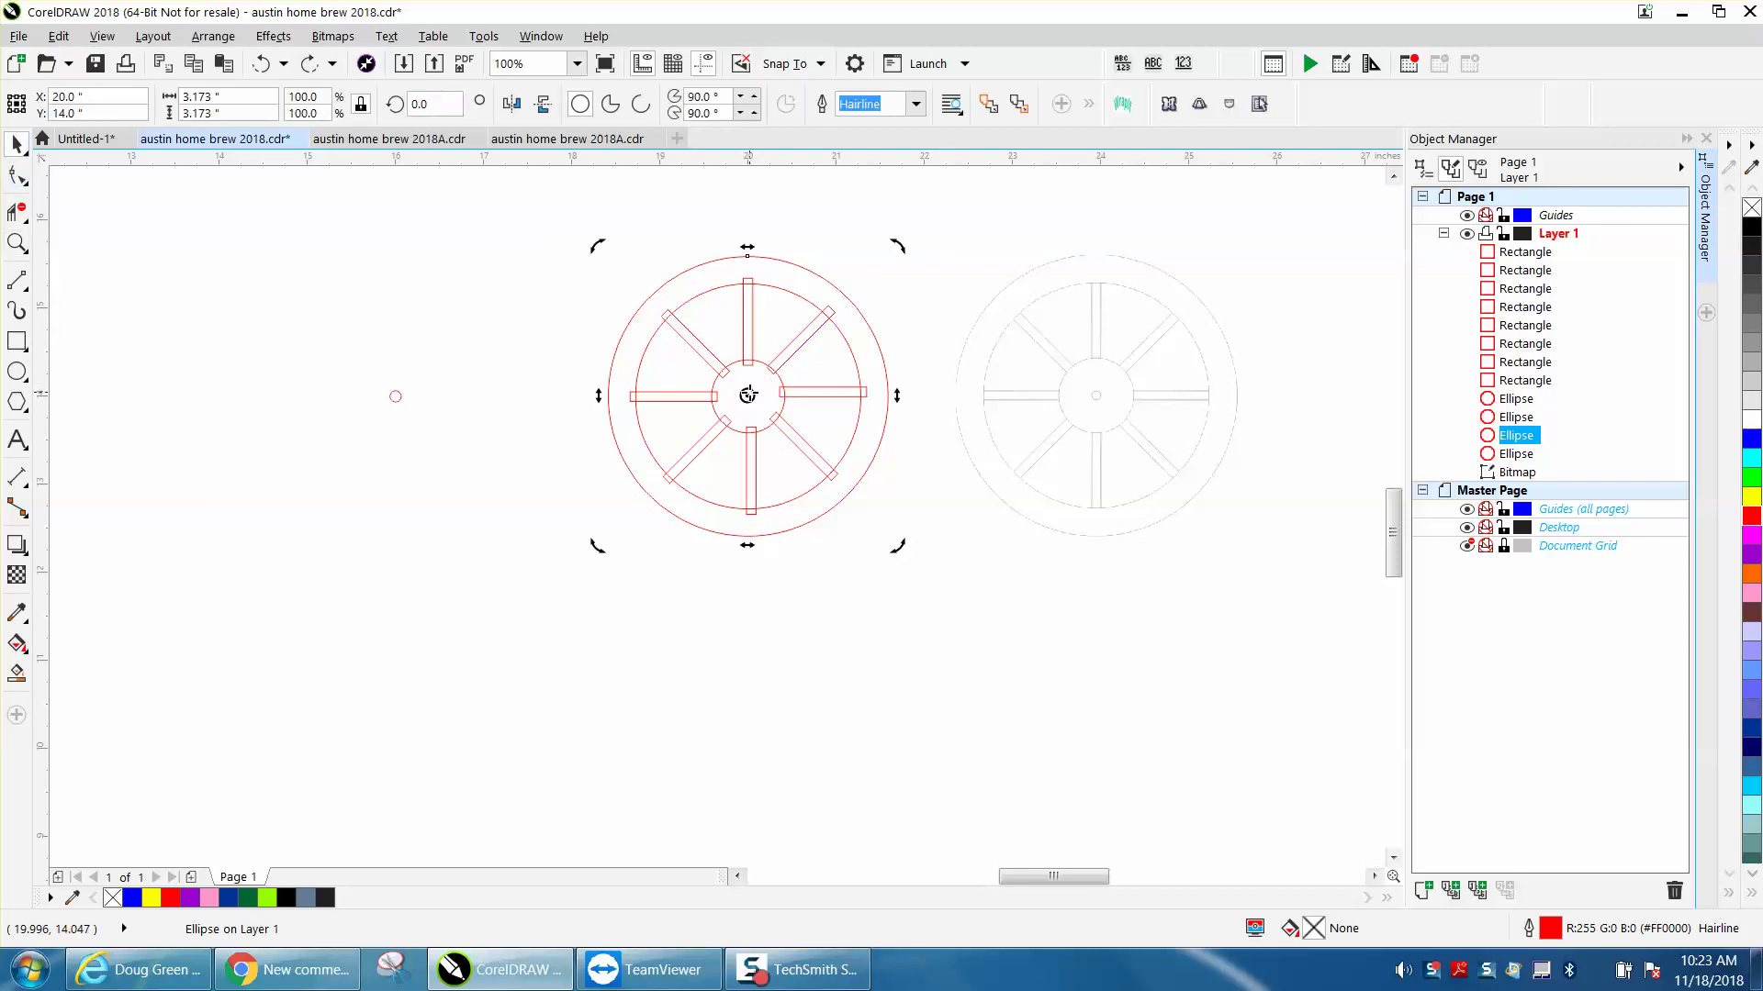
key(Left)
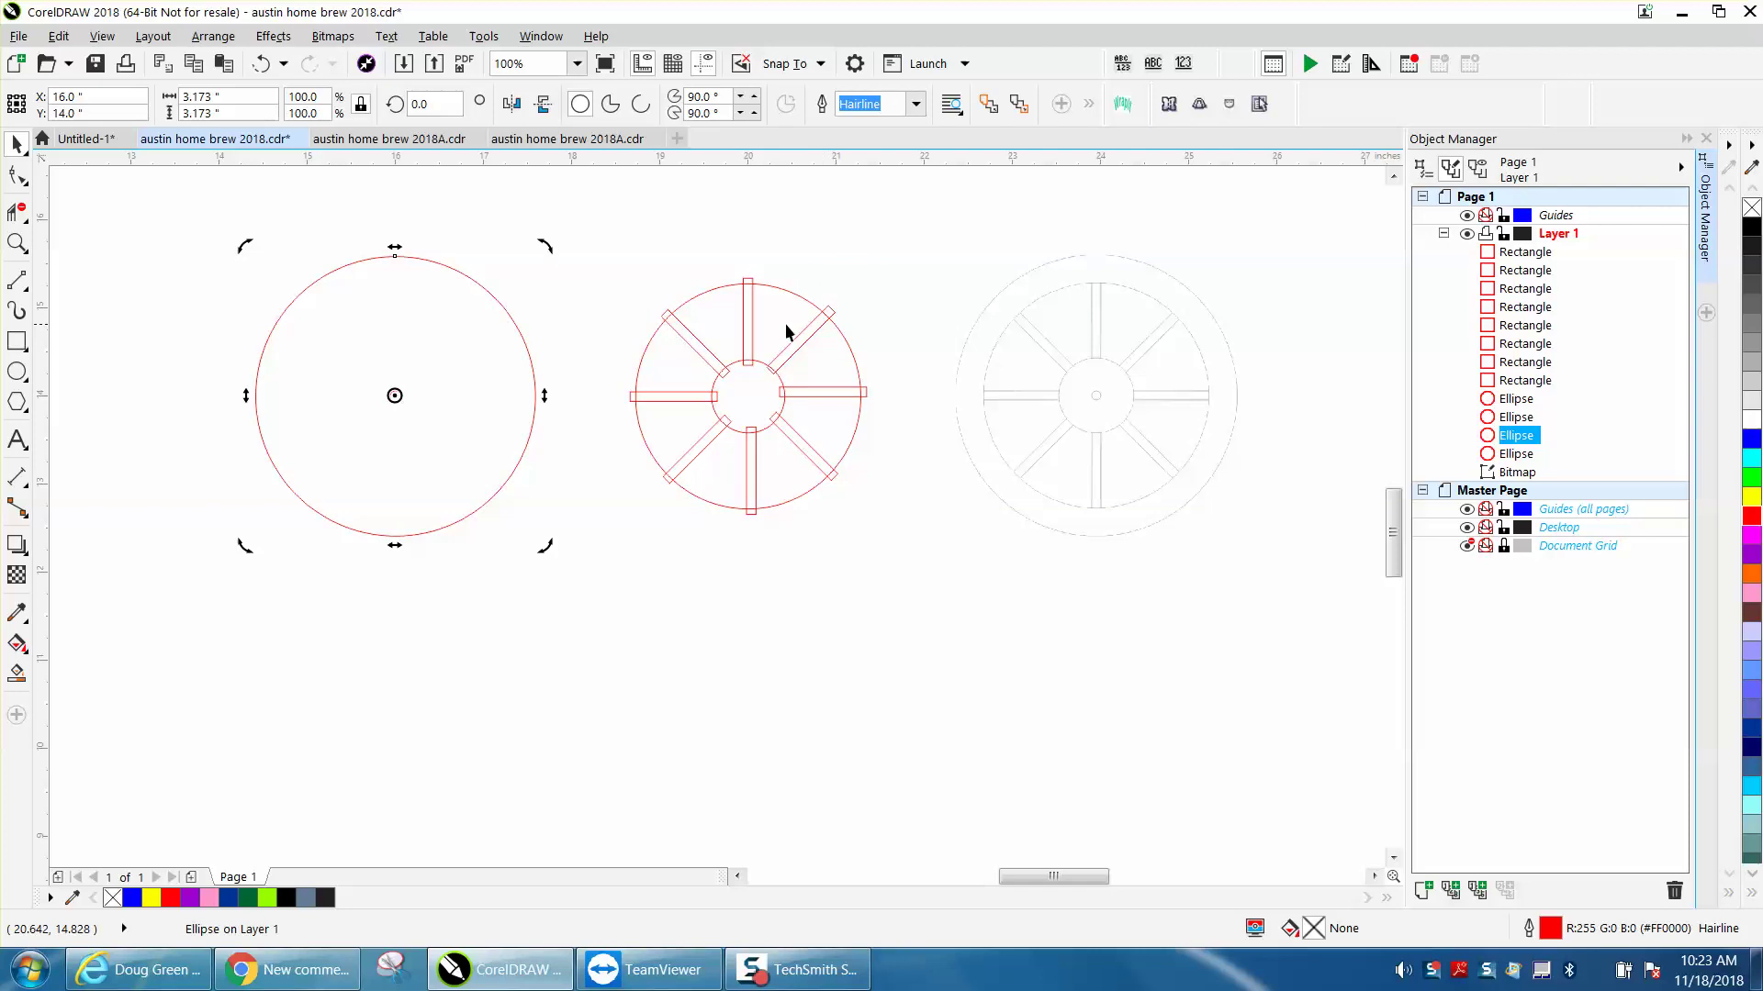
Try combining the wheel's spokes and circles into one curve, then undo it.
click(751, 317)
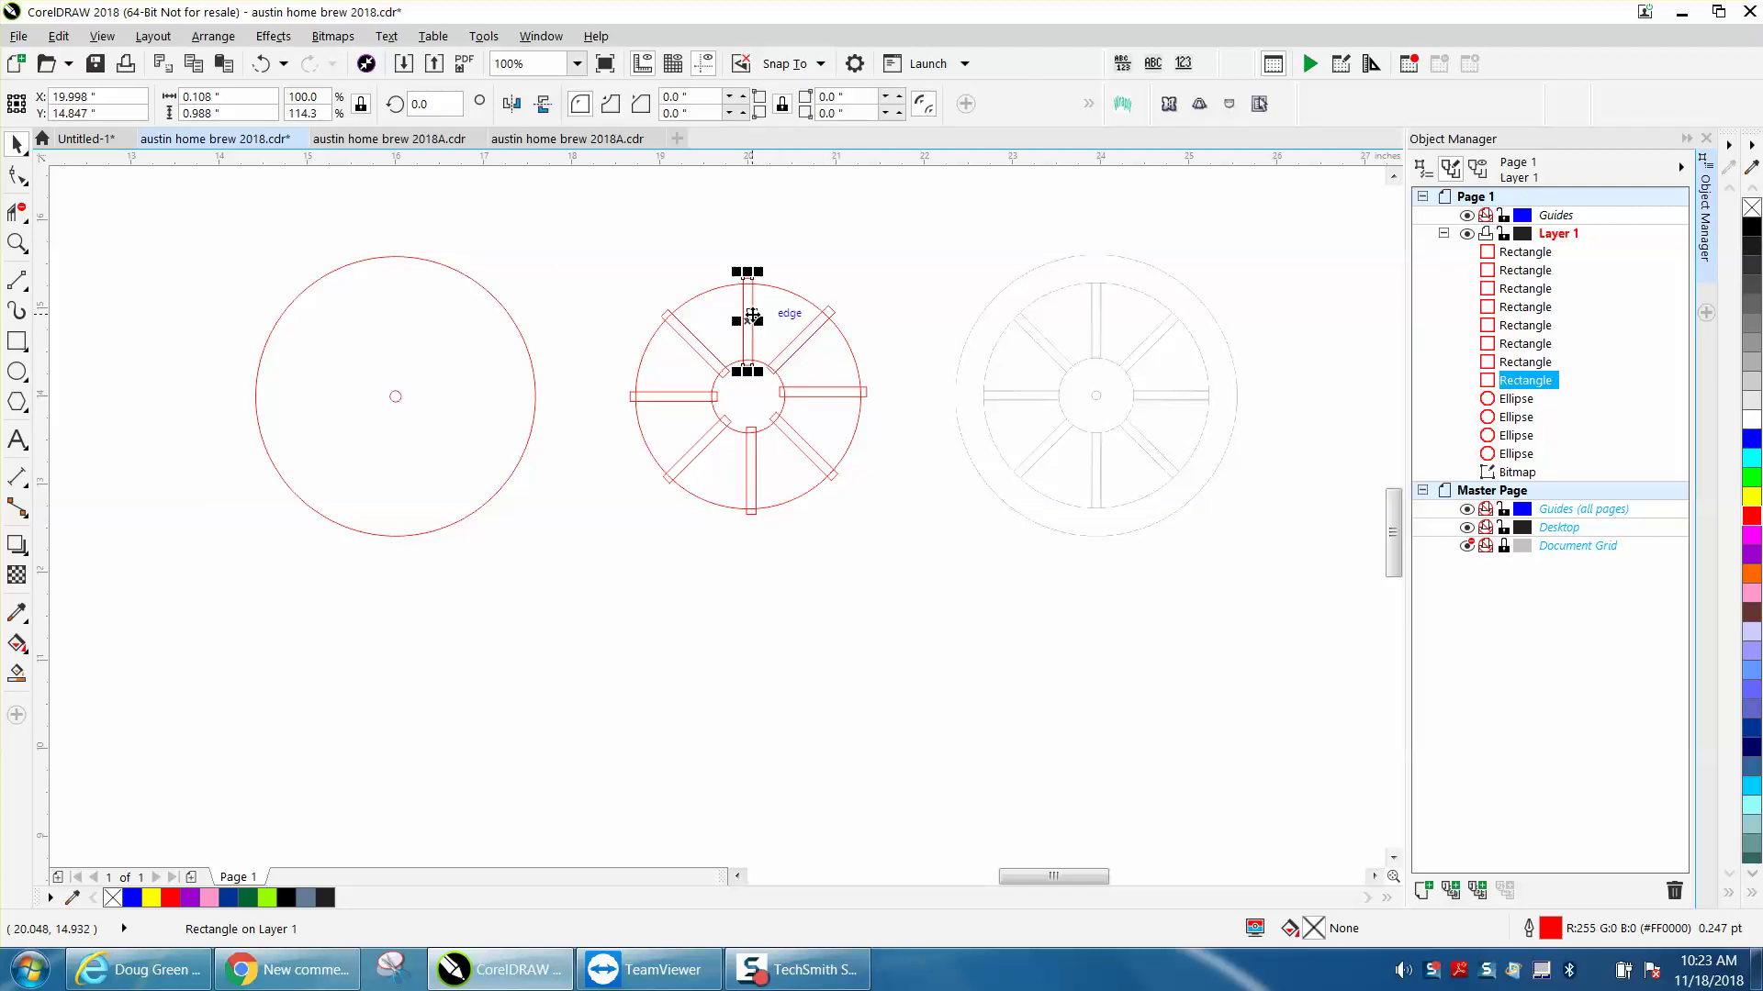
drag(582, 242, 948, 555)
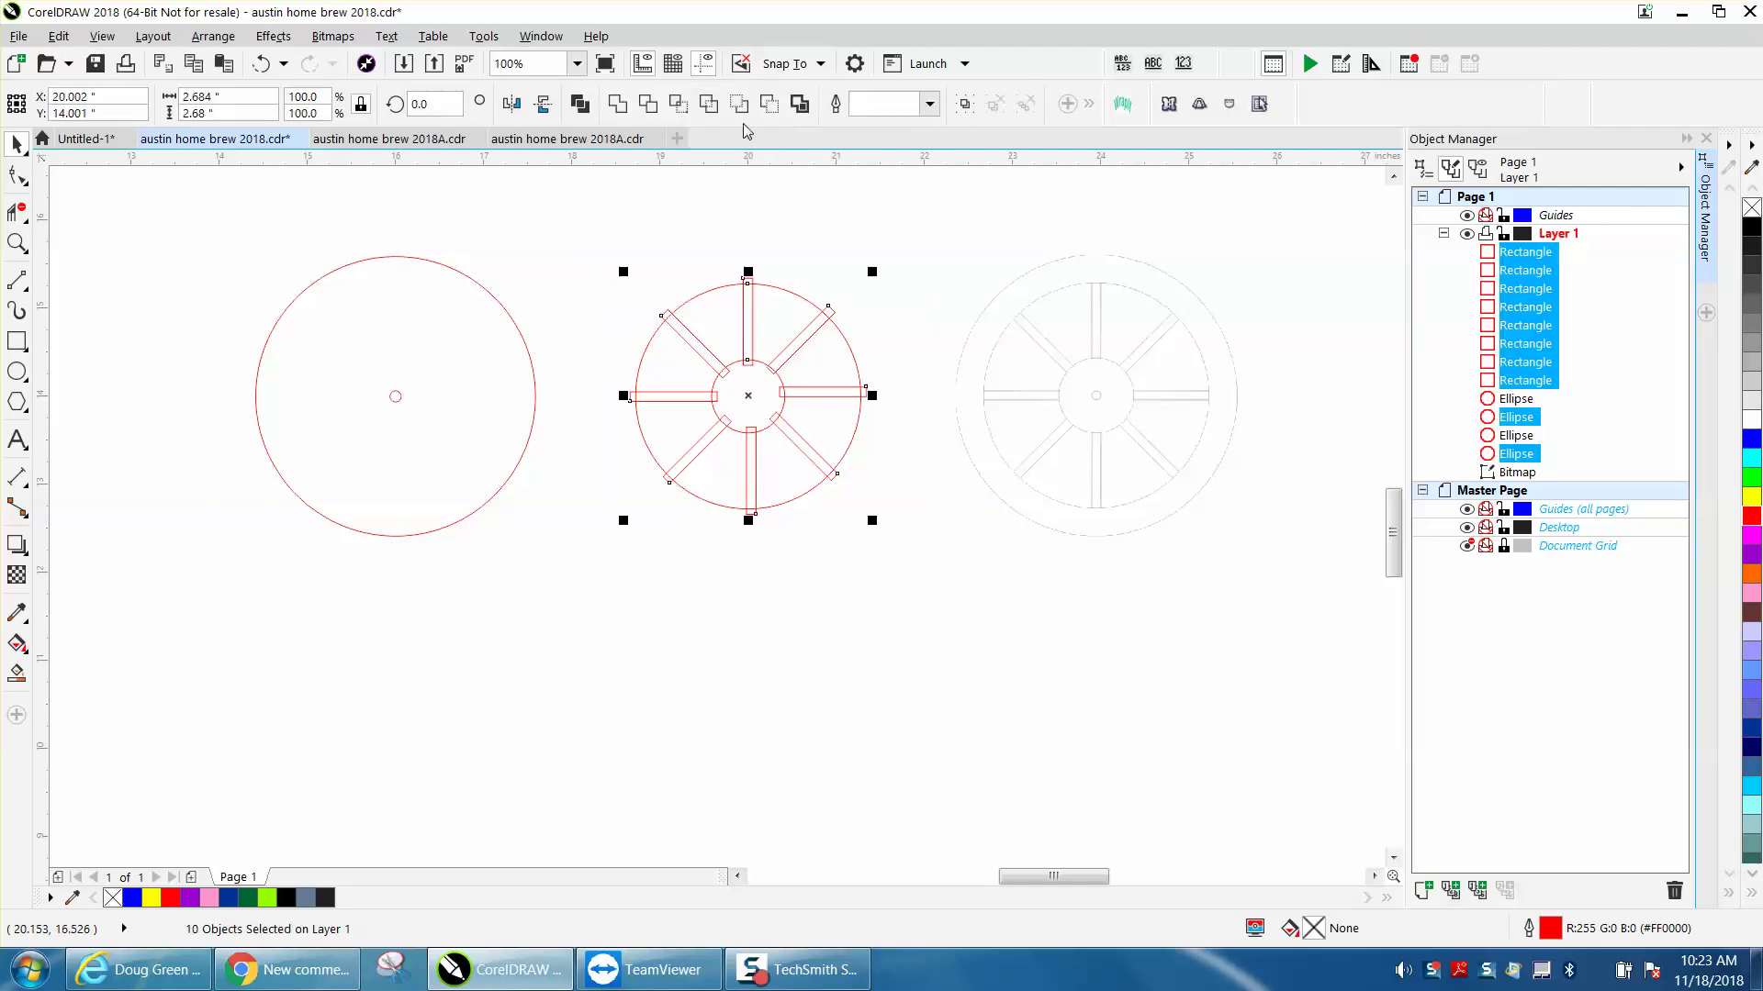
click(770, 104)
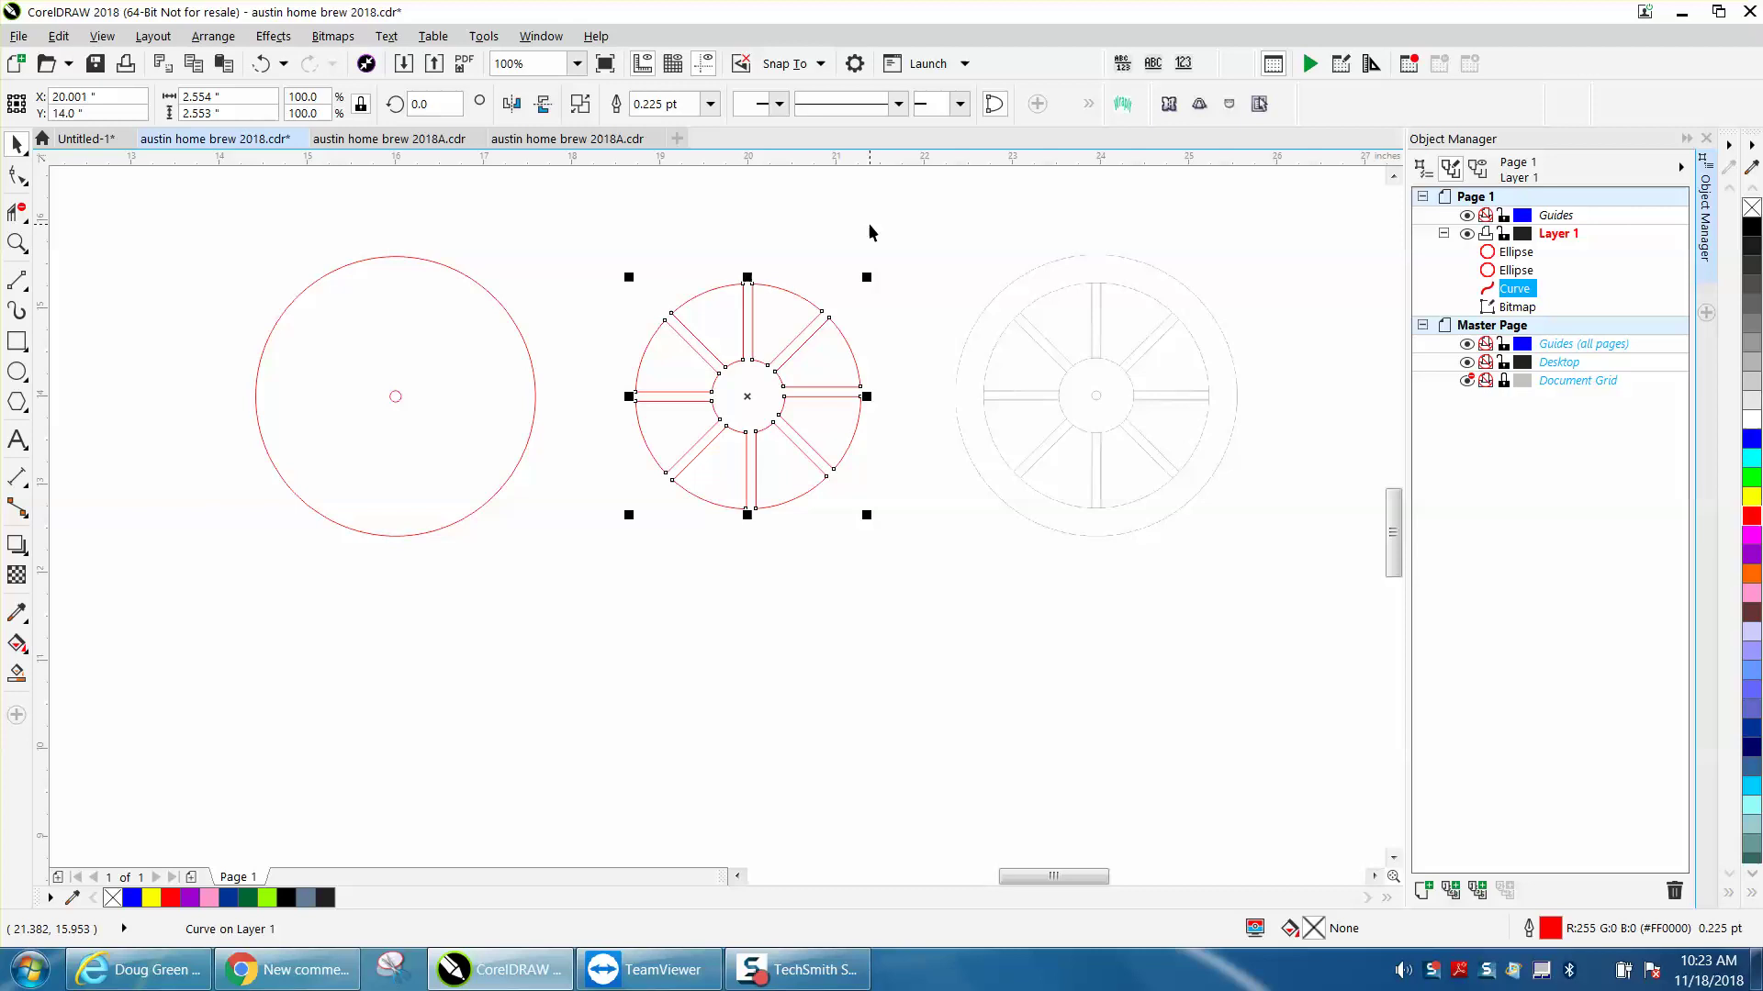
click(261, 63)
In Object Manager, move the eight spoke rectangles below the ellipses.
click(1306, 267)
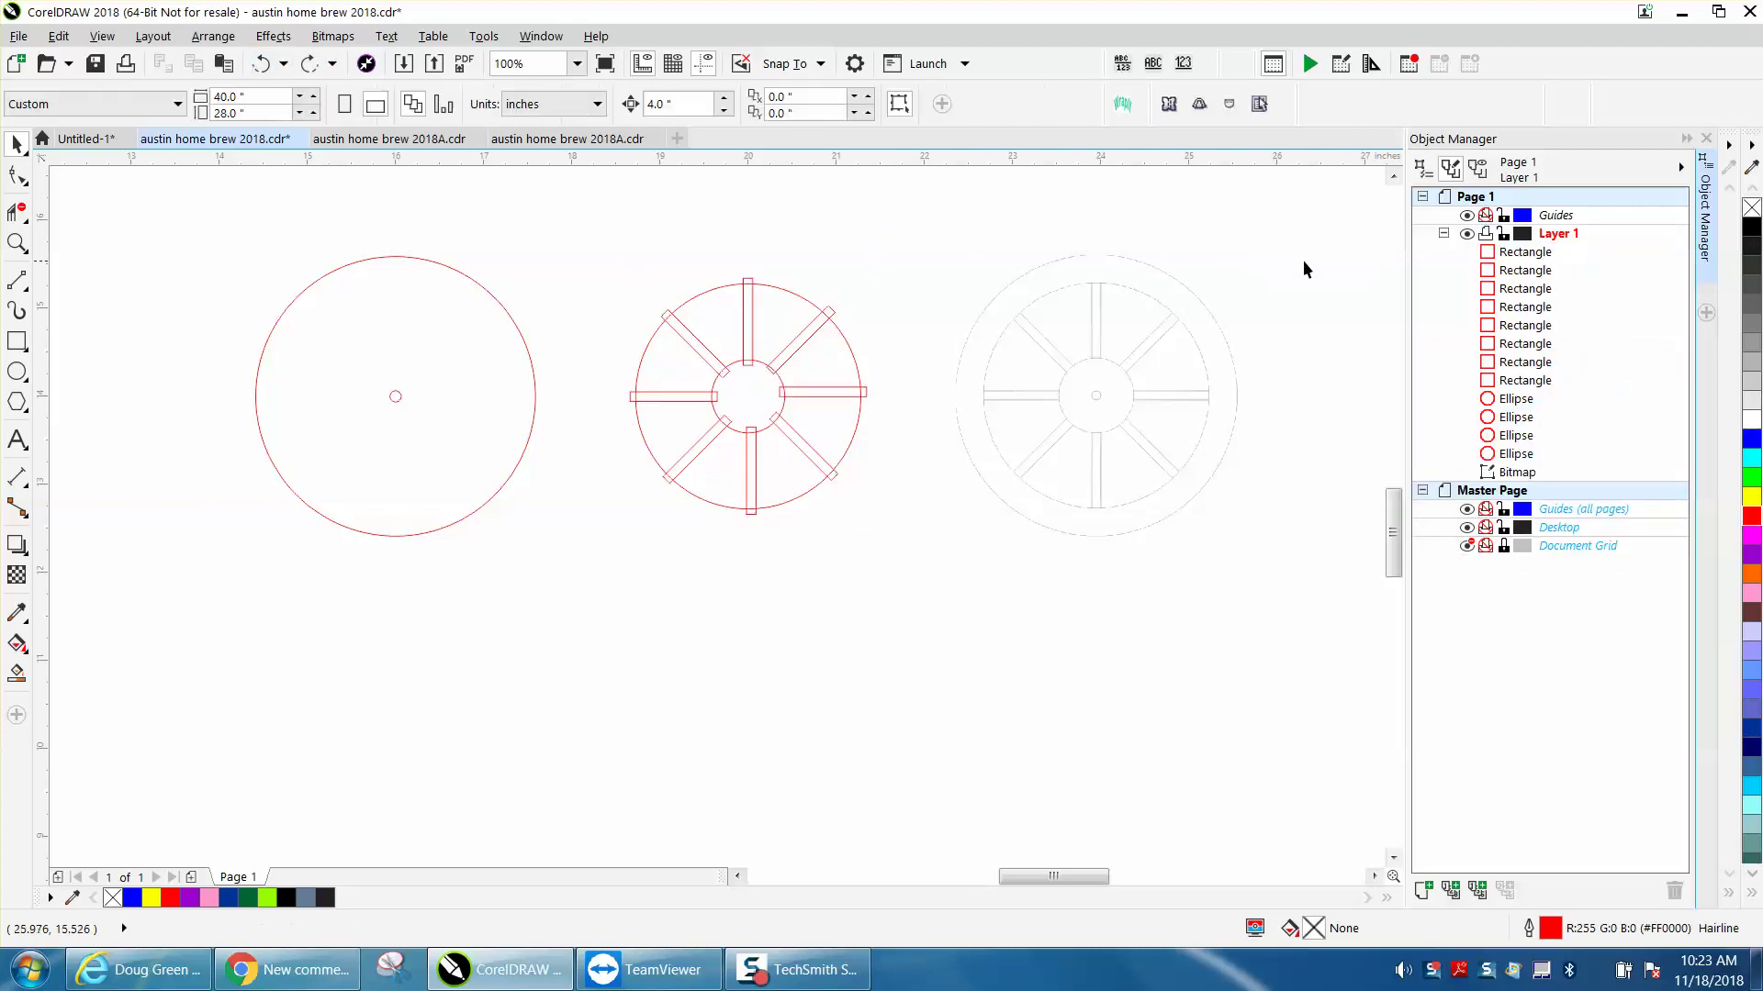
click(1527, 256)
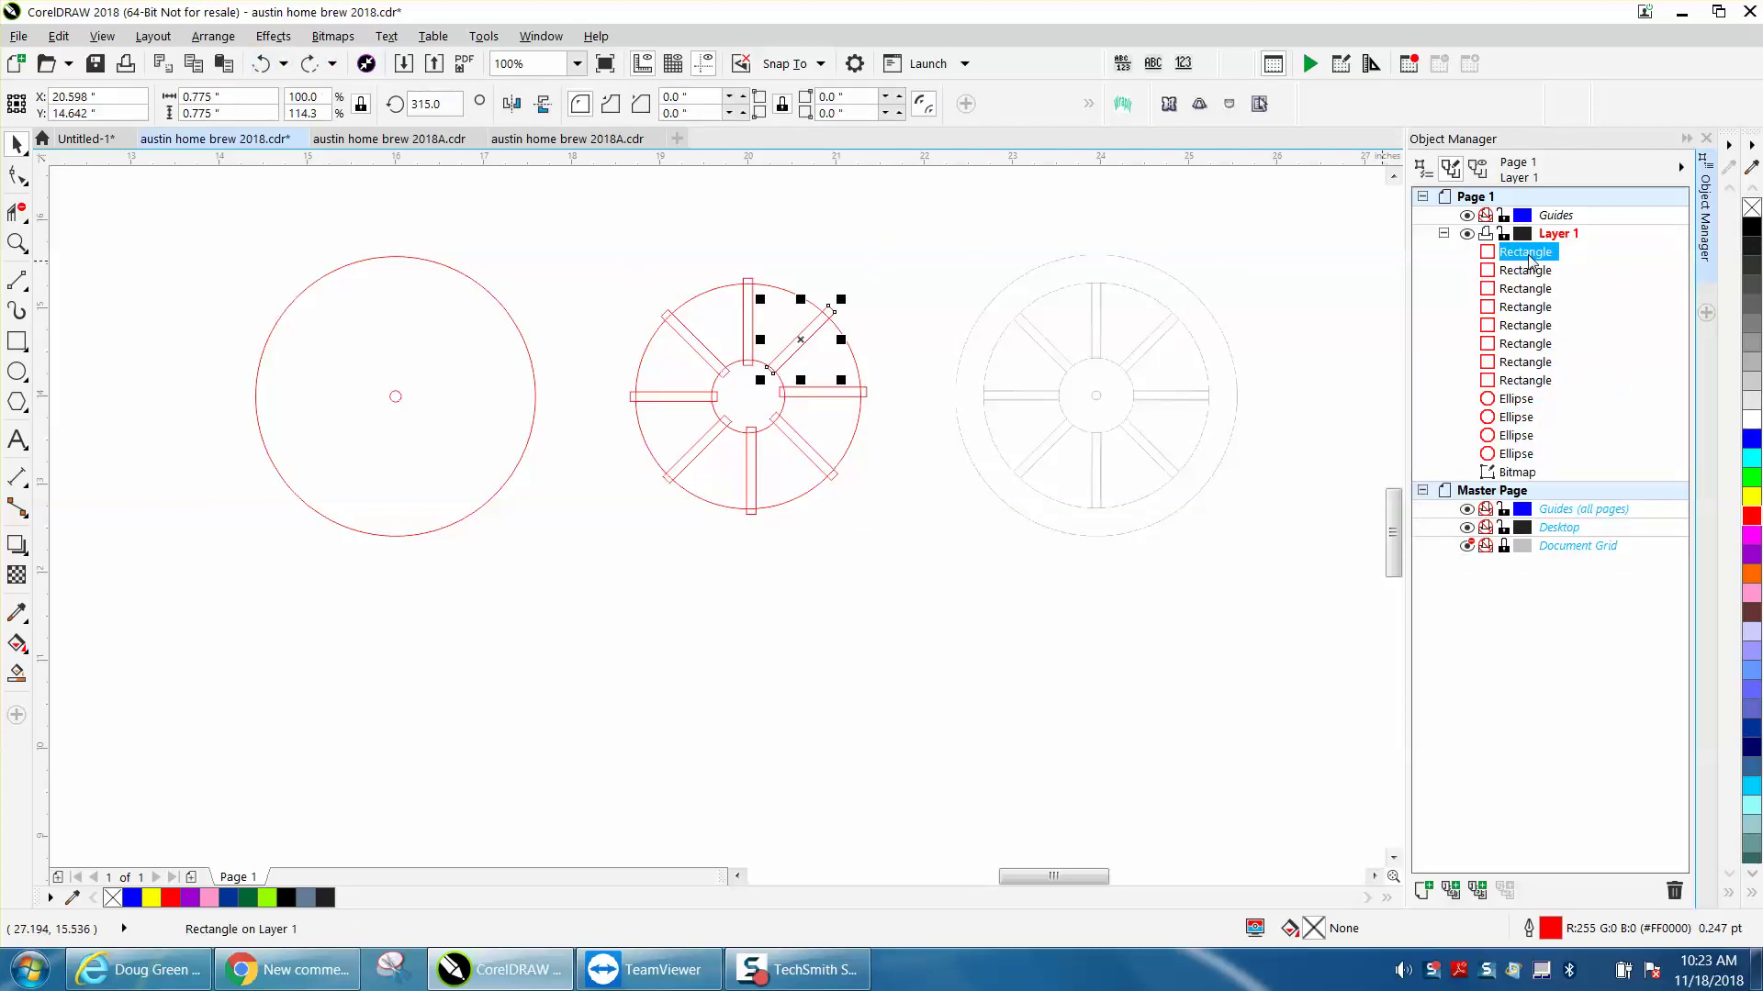
shift+click(1540, 381)
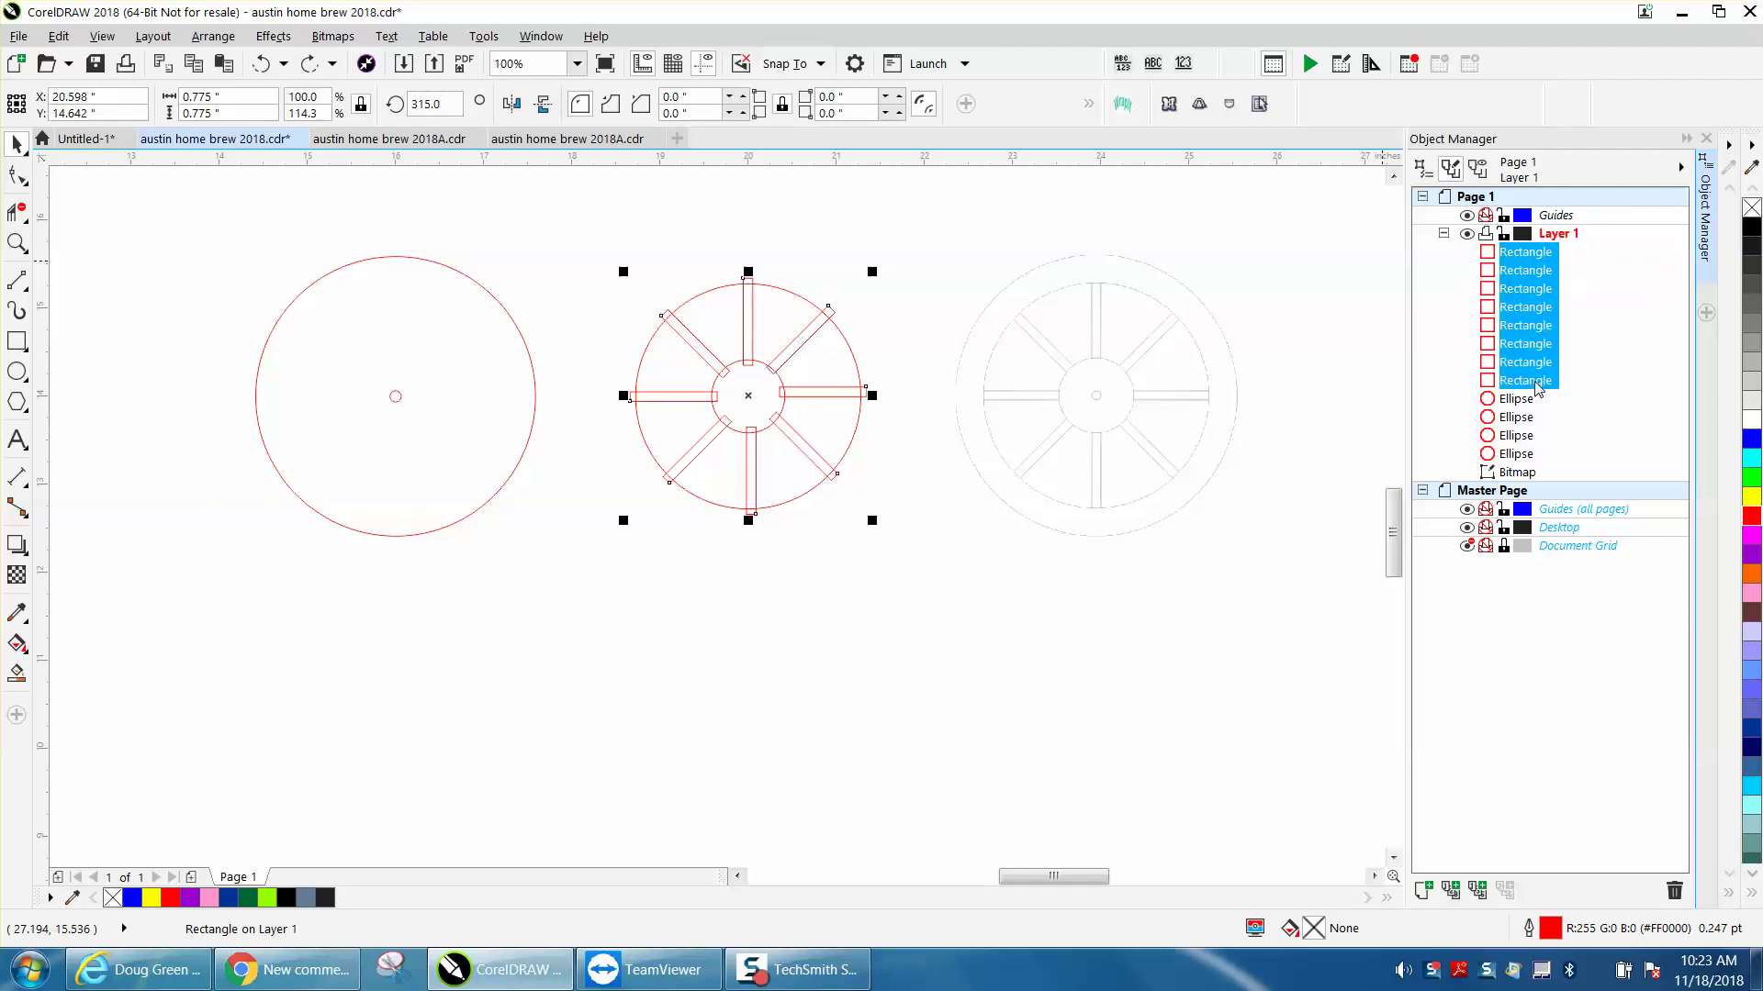
drag(1539, 387, 1550, 469)
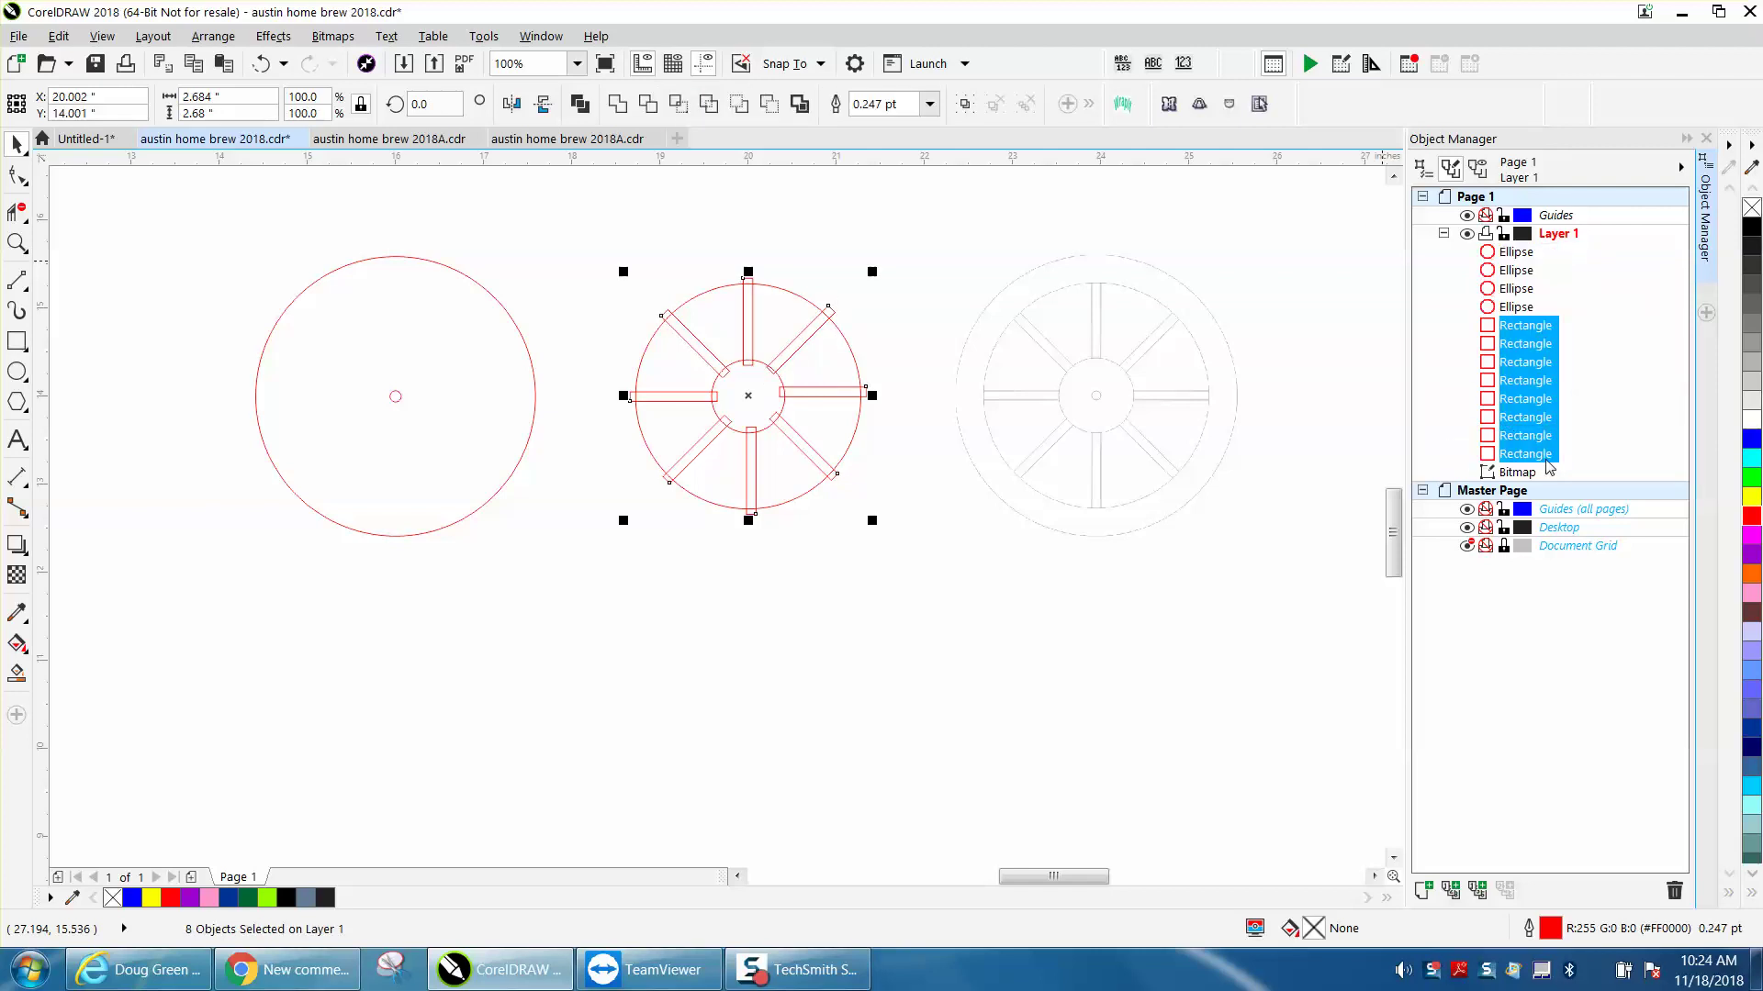
Combine all pieces of the middle wheel again, then undo it.
click(1181, 432)
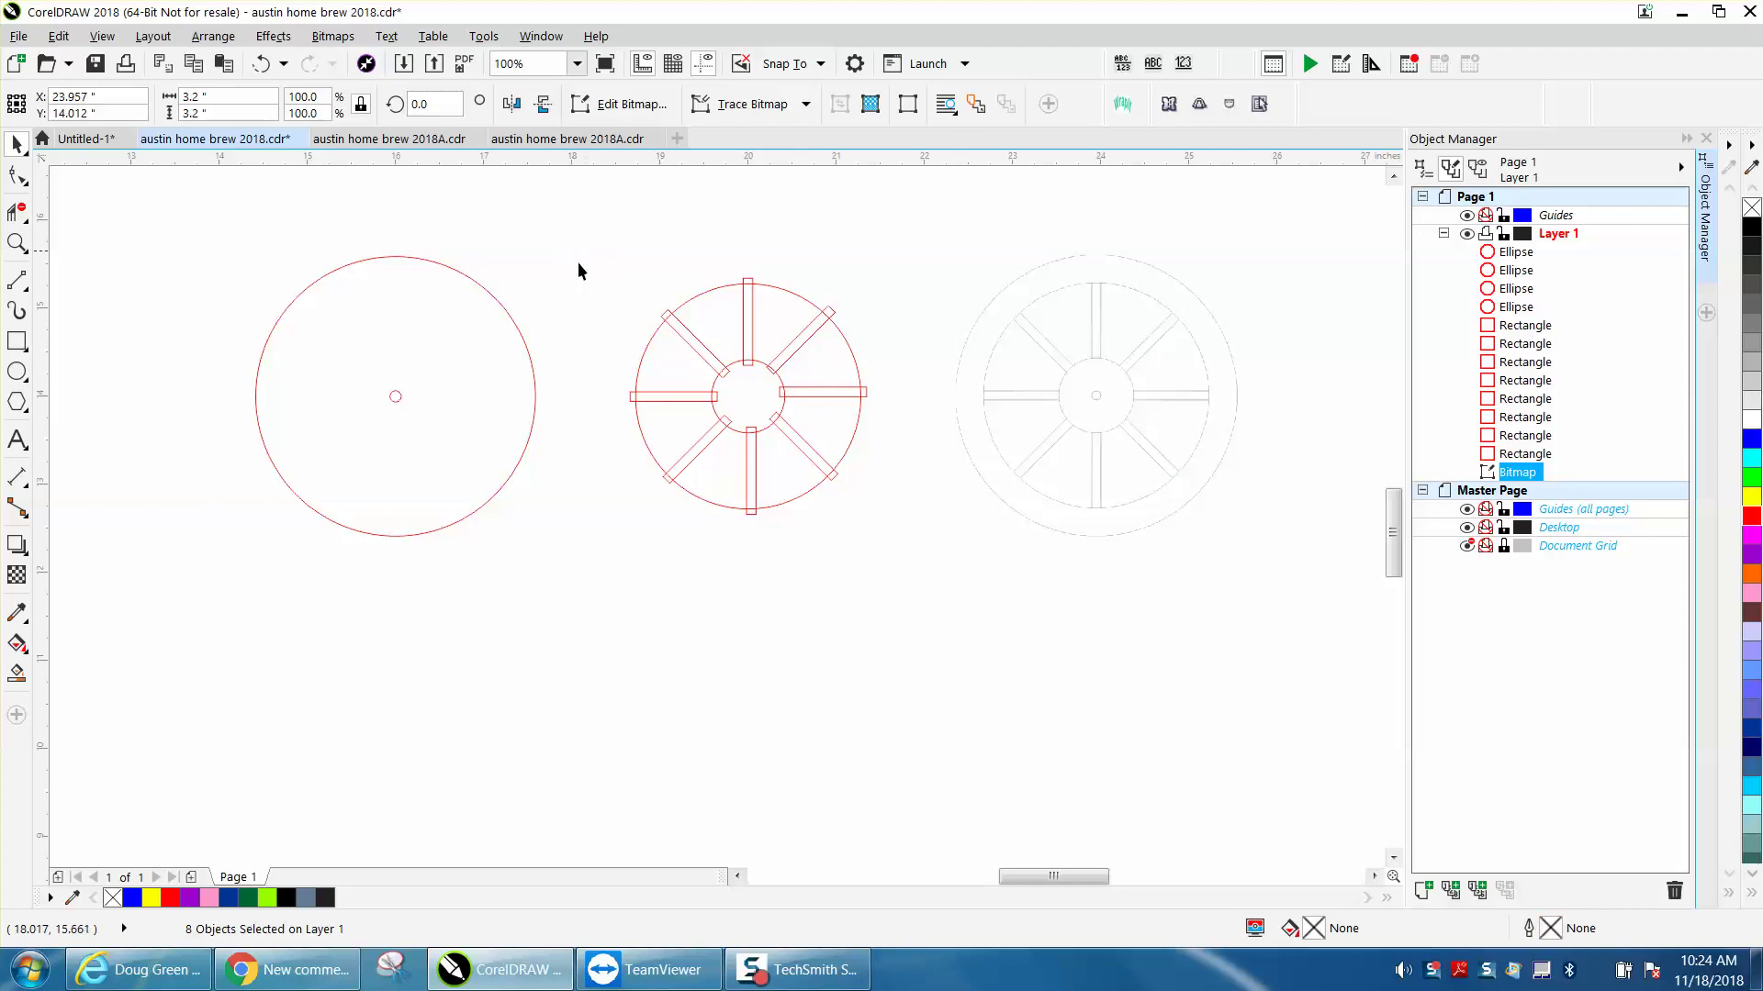
drag(571, 250, 912, 523)
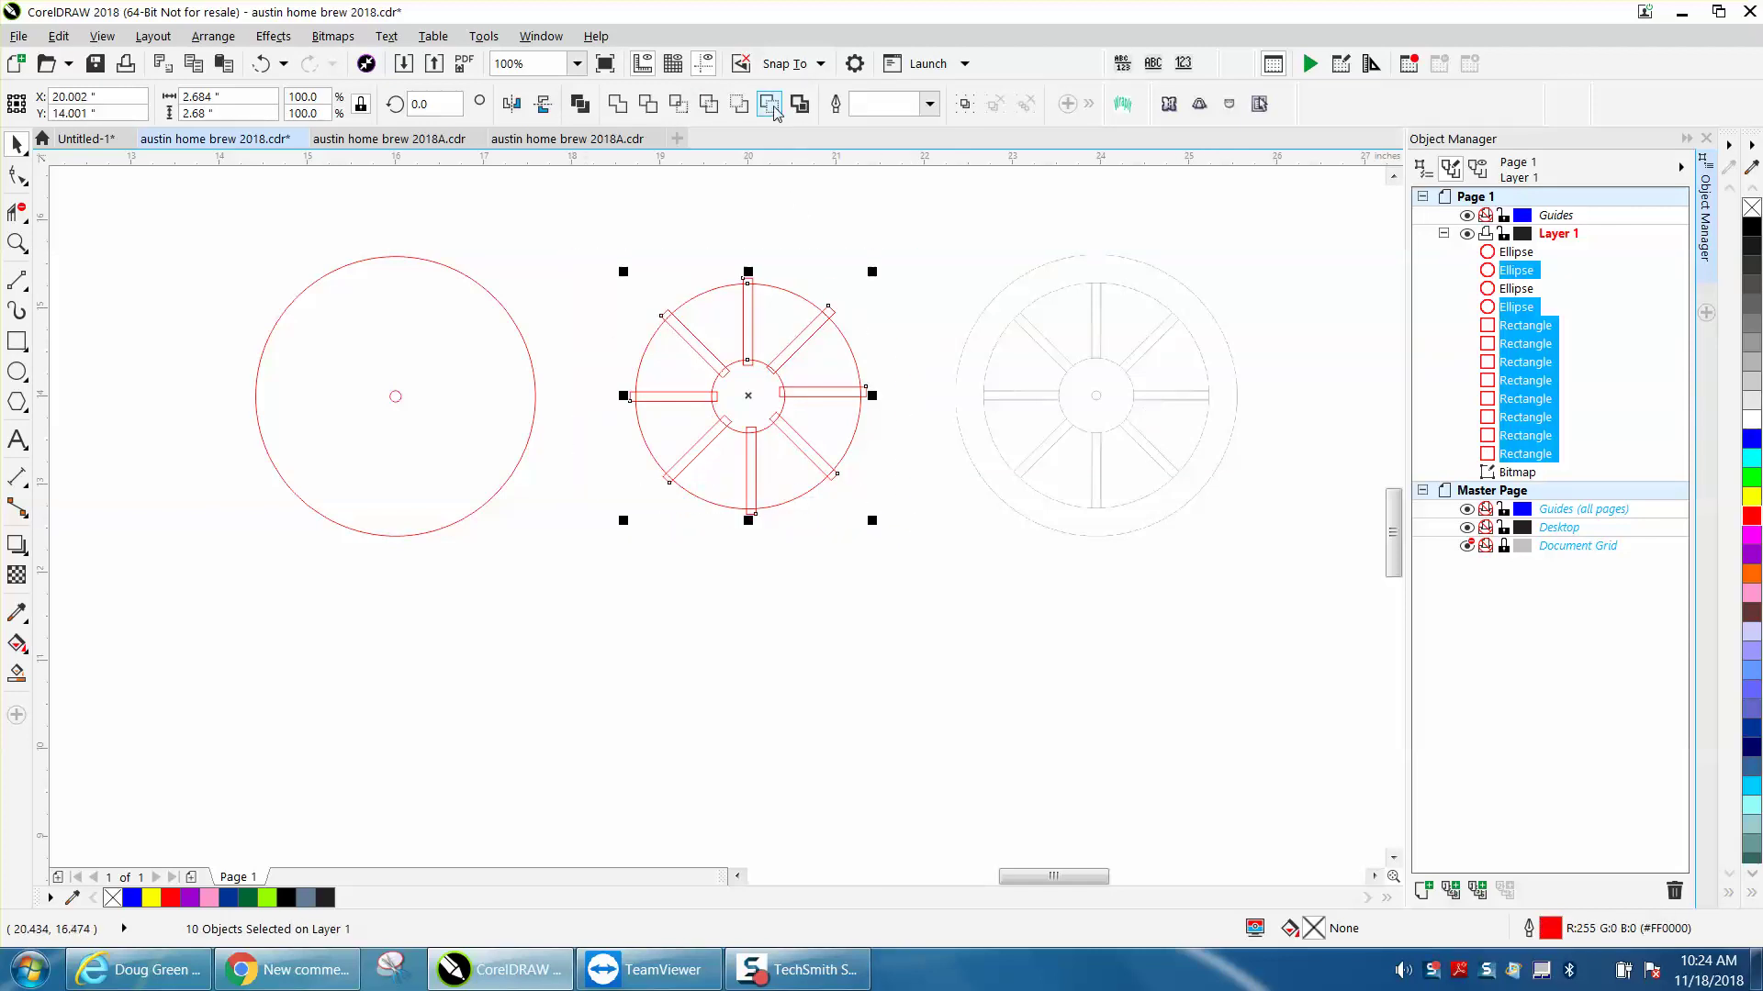
click(770, 104)
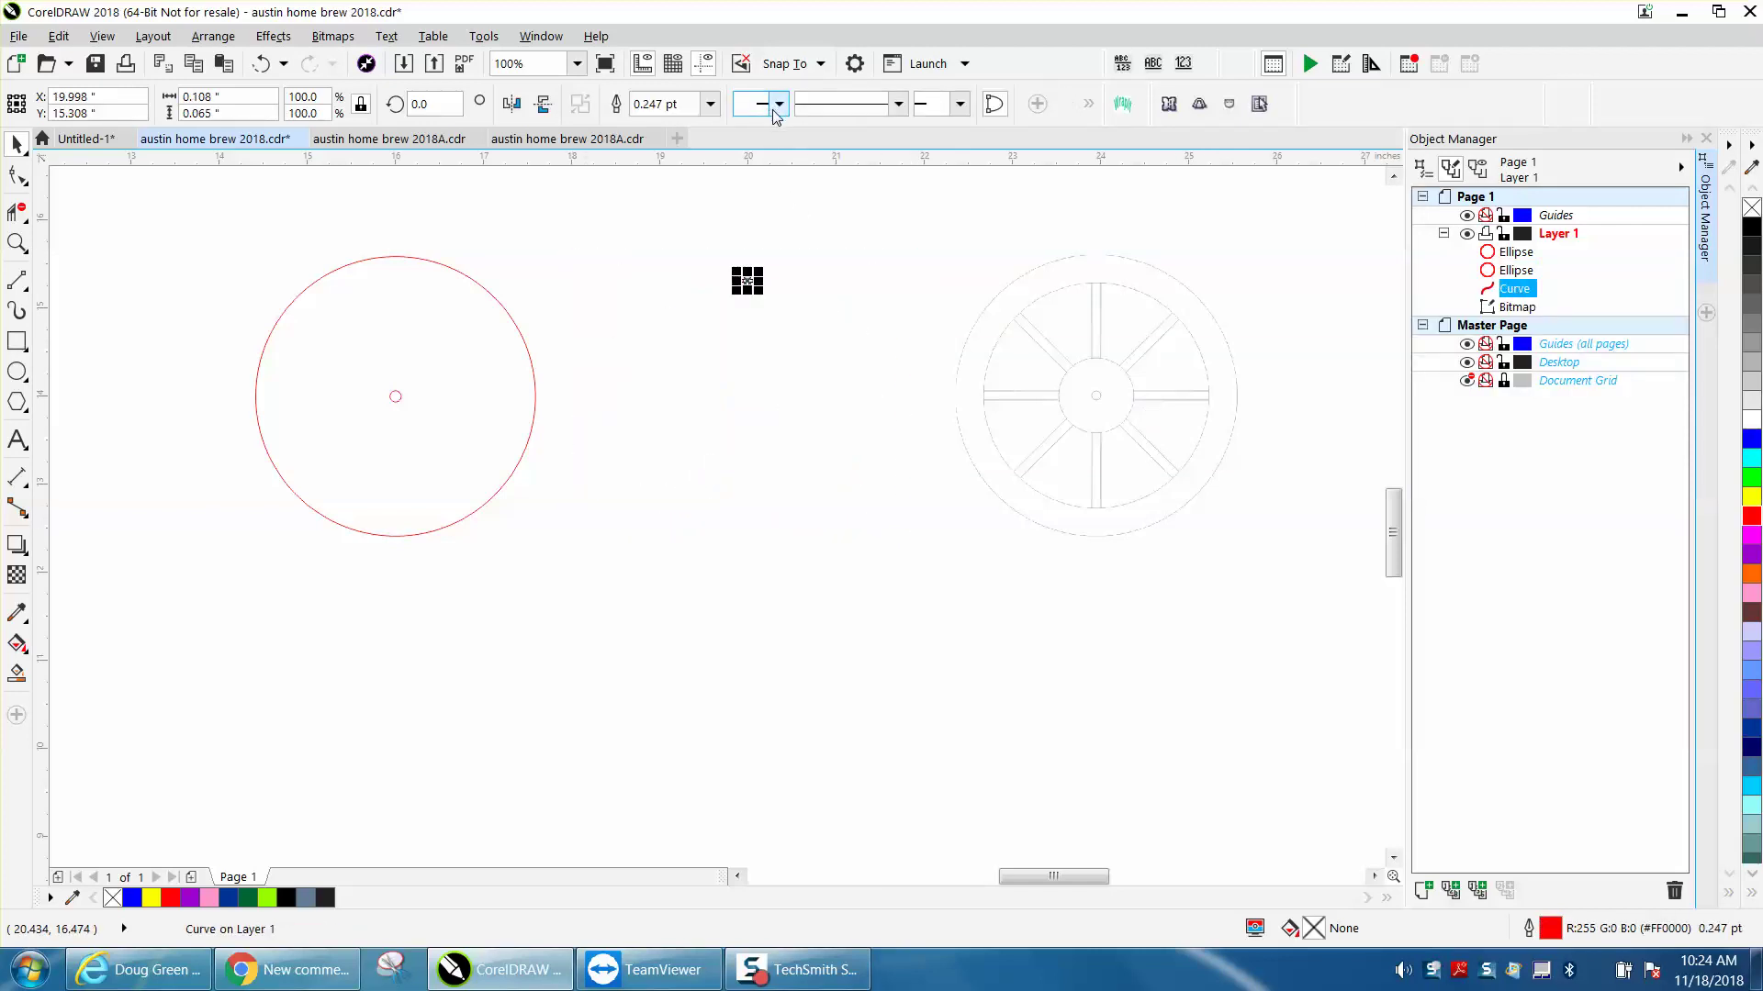
click(263, 65)
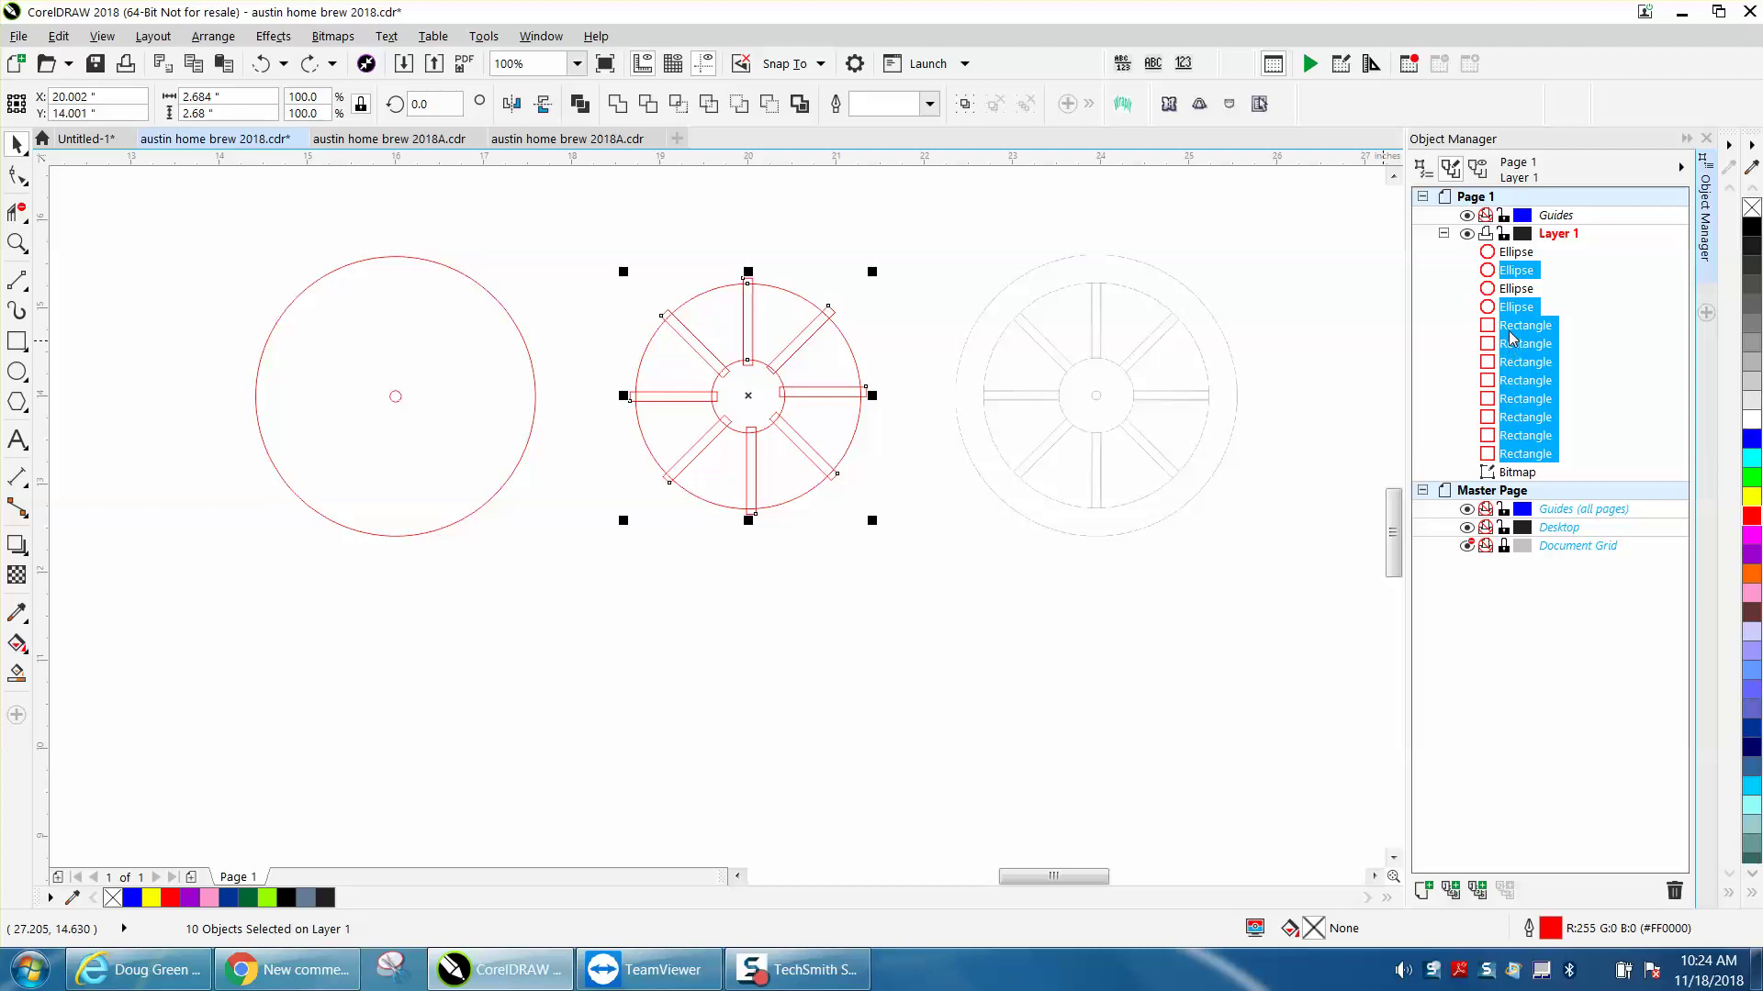
In Object Manager, move the eight spoke rectangles above the ellipses.
key(Escape)
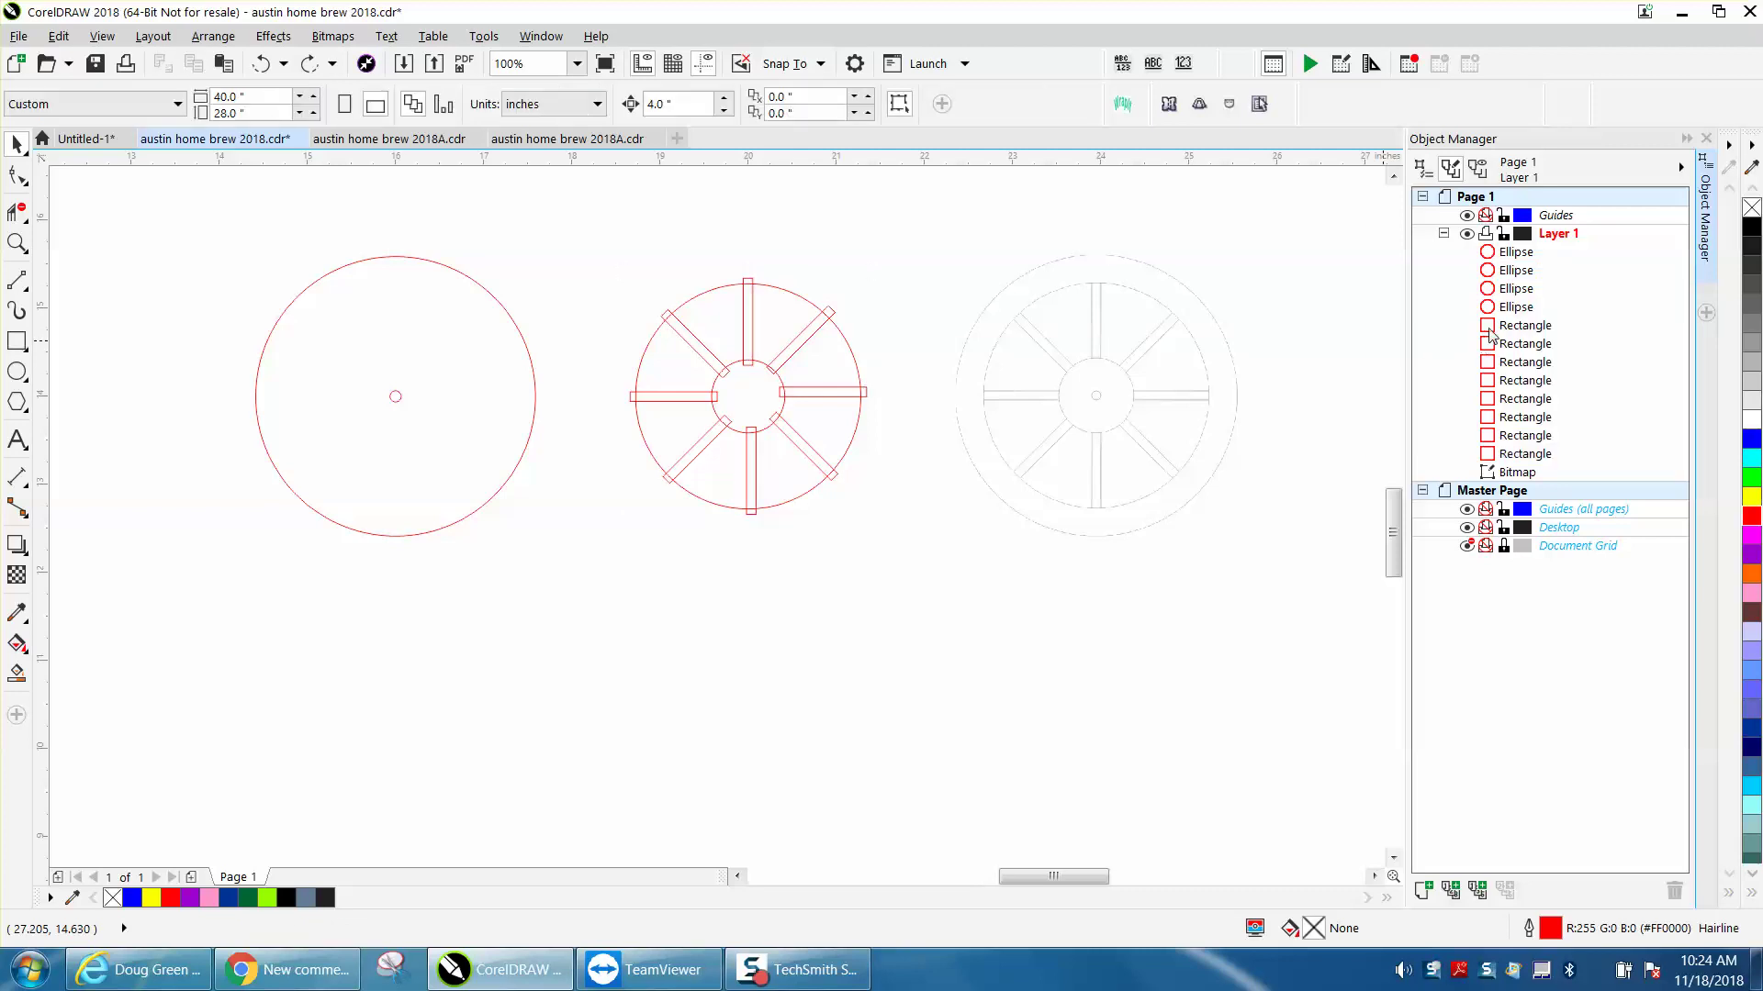
click(1490, 333)
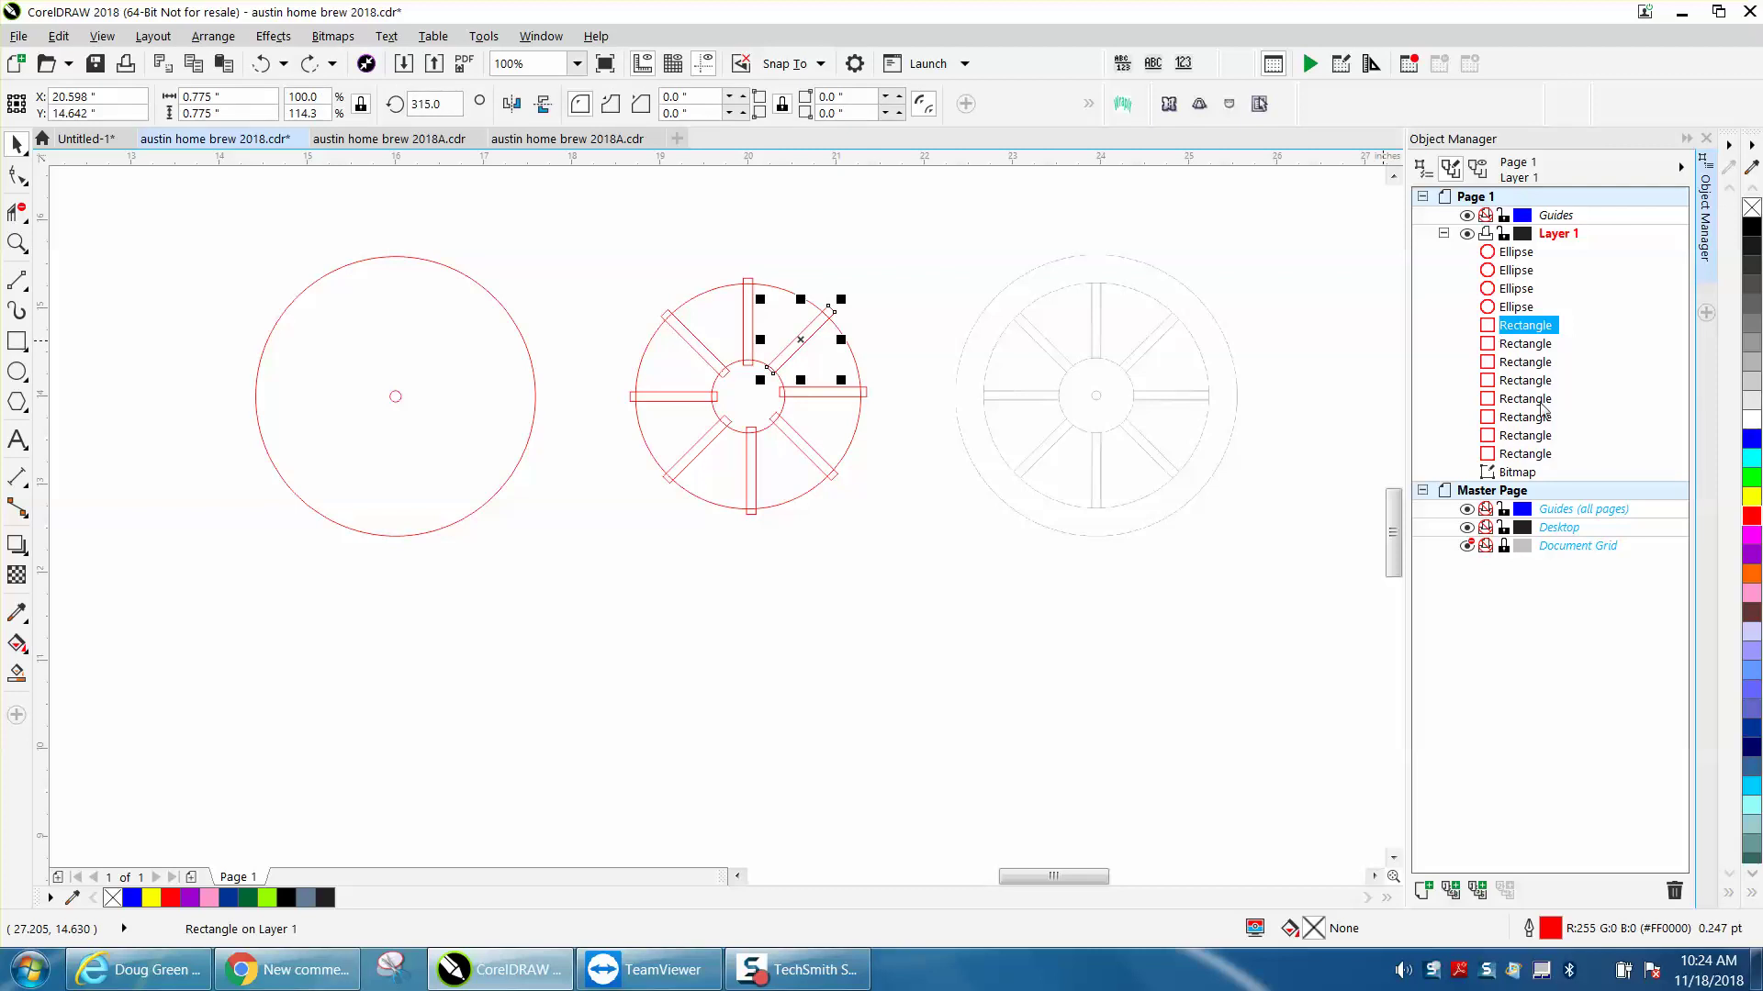
shift+click(1524, 454)
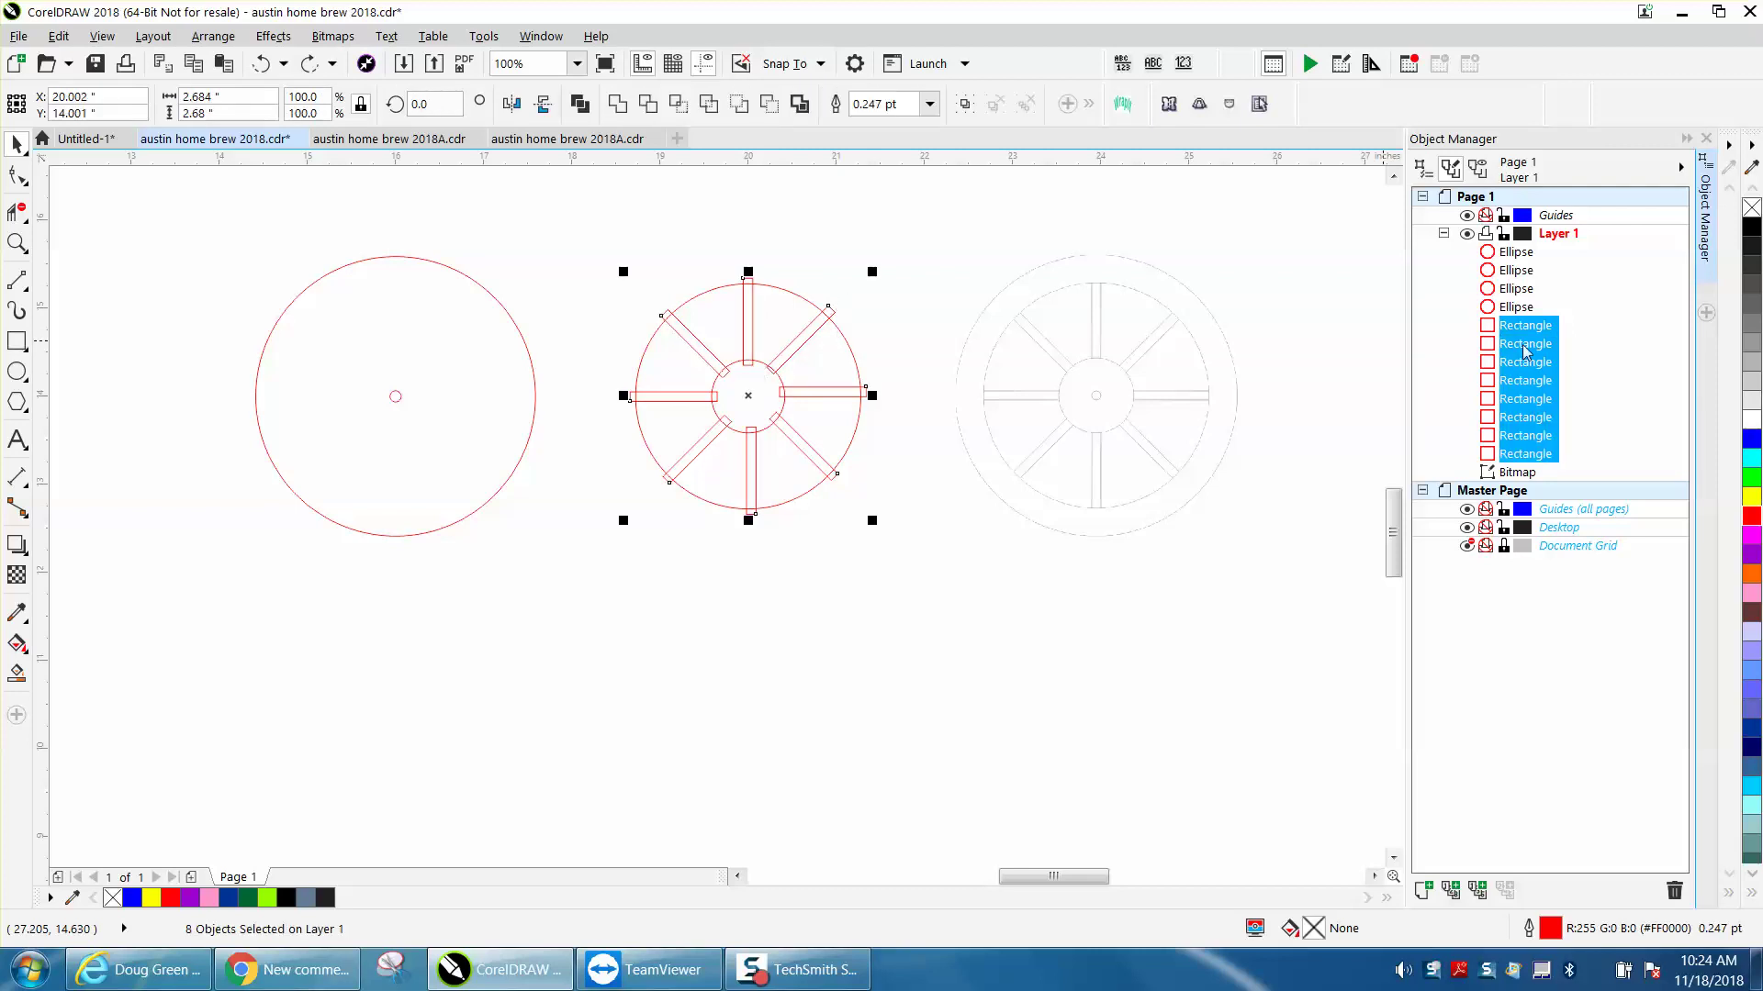
drag(1524, 351, 1524, 241)
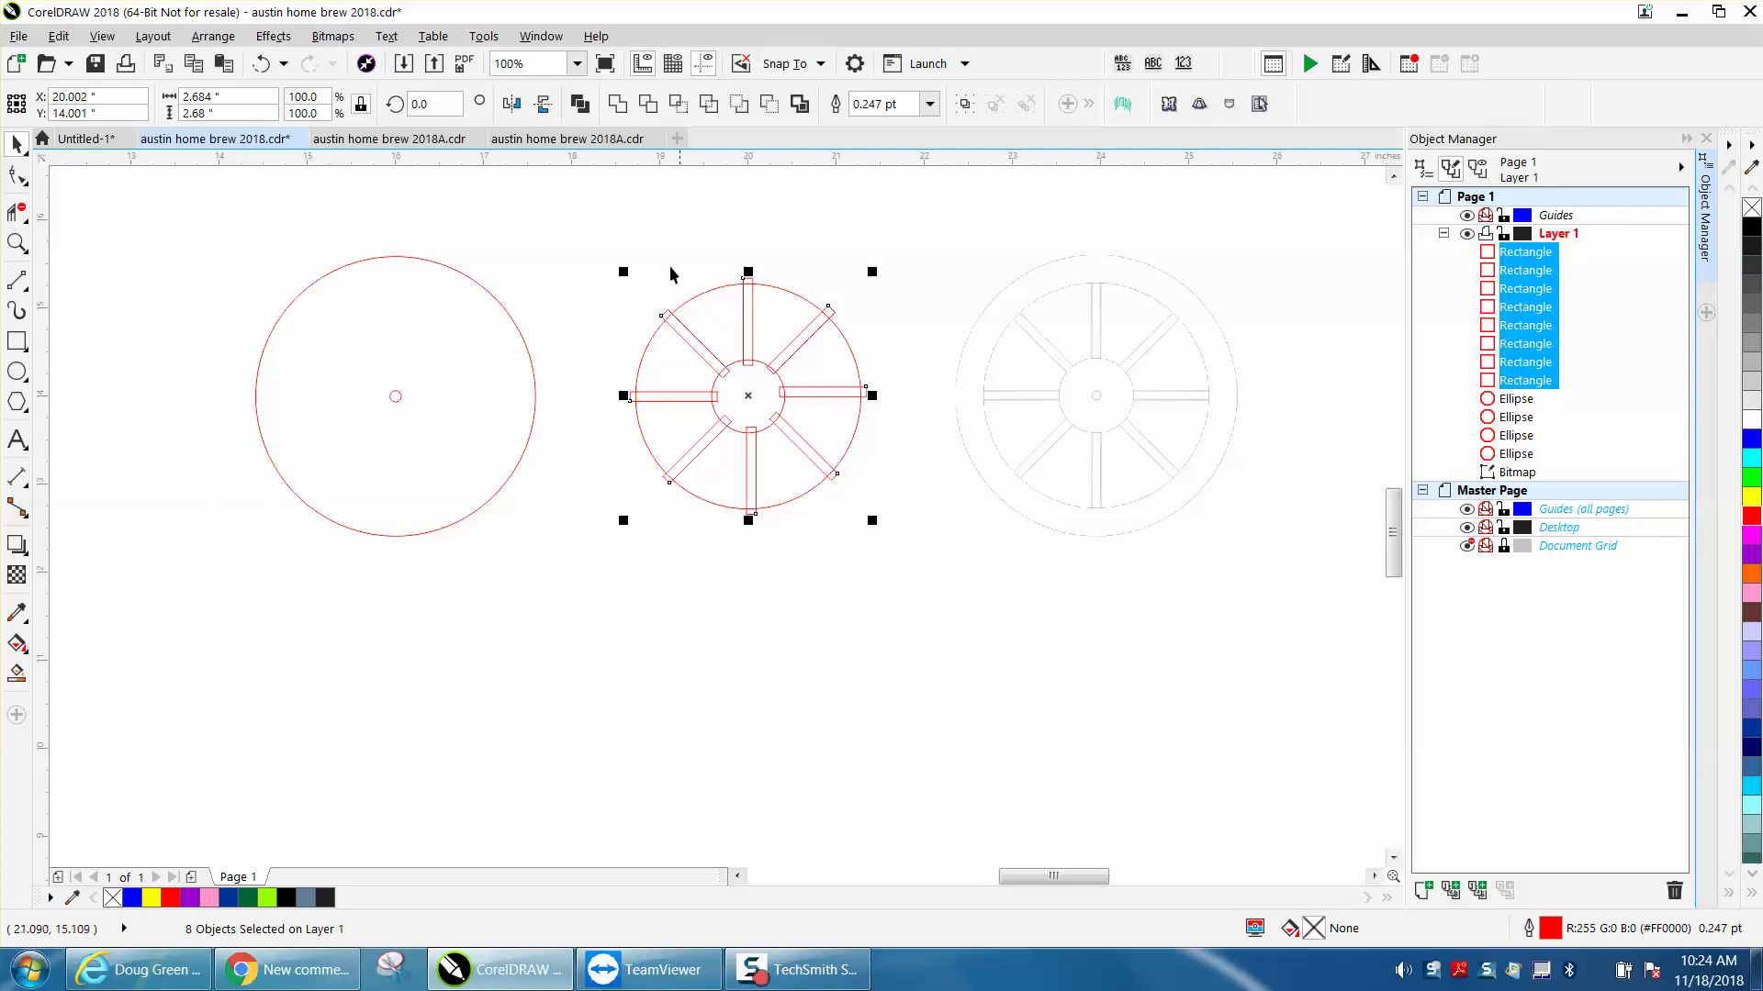
Cut the spokes out of the wheel ring and hub with Back minus front.
drag(582, 231, 988, 609)
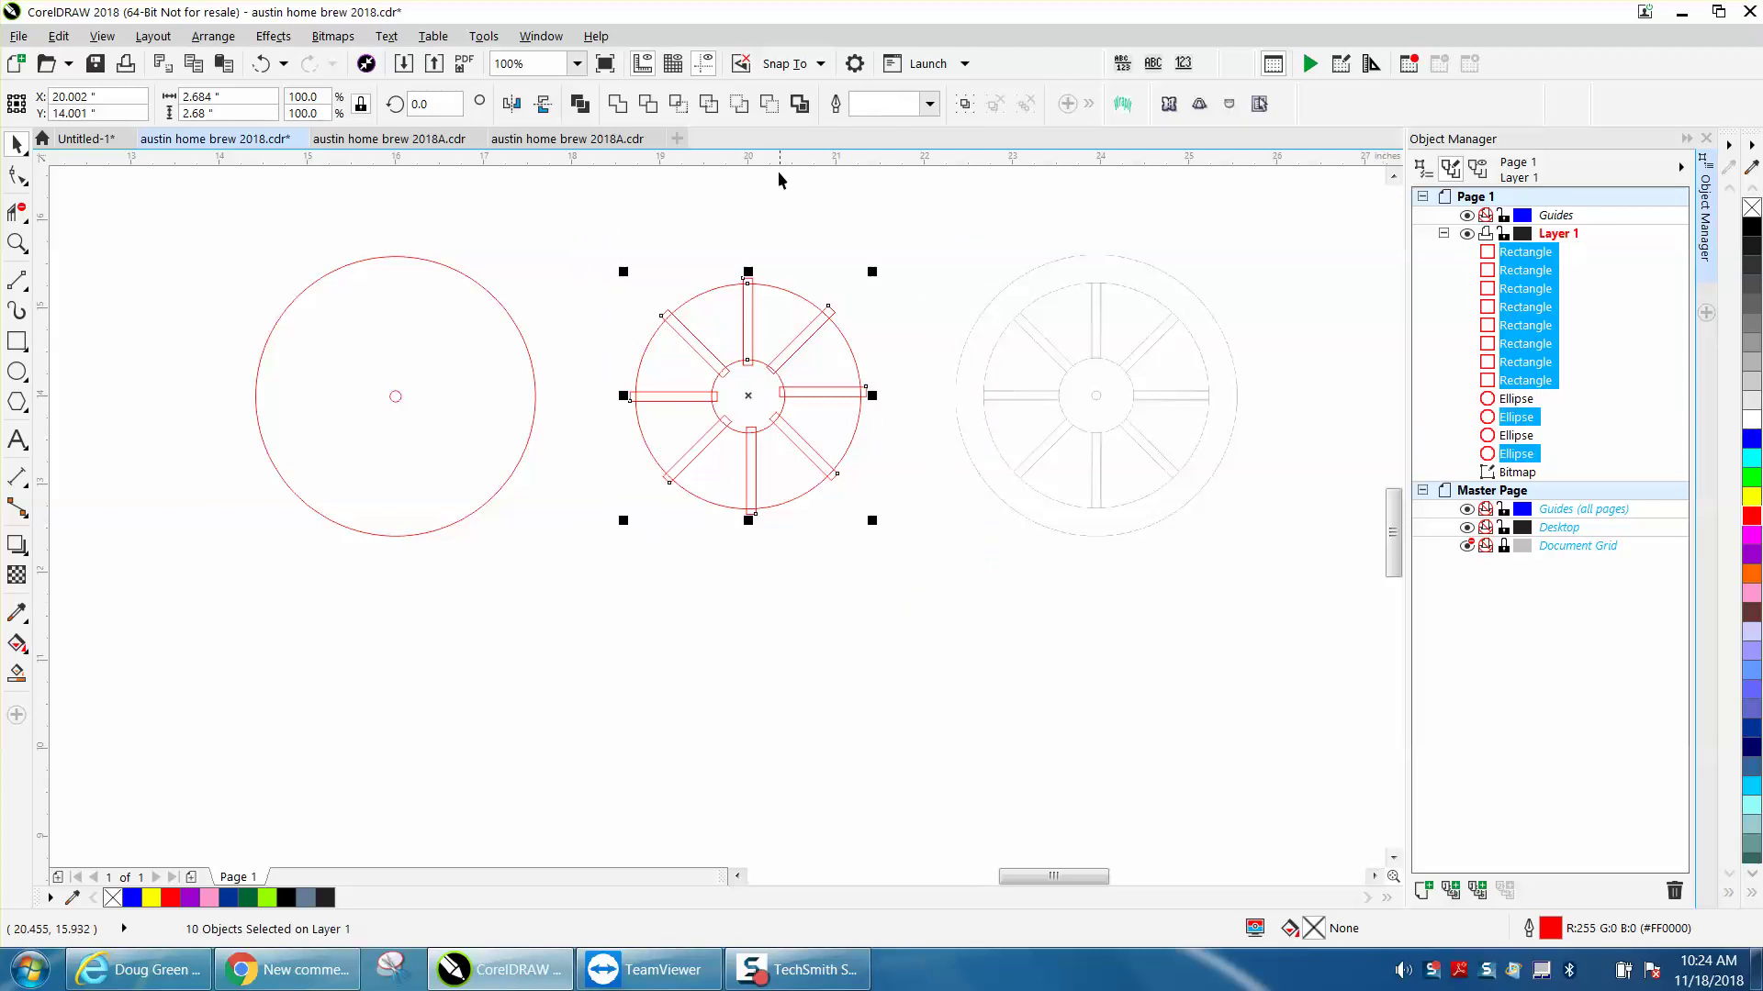
click(769, 104)
click(580, 267)
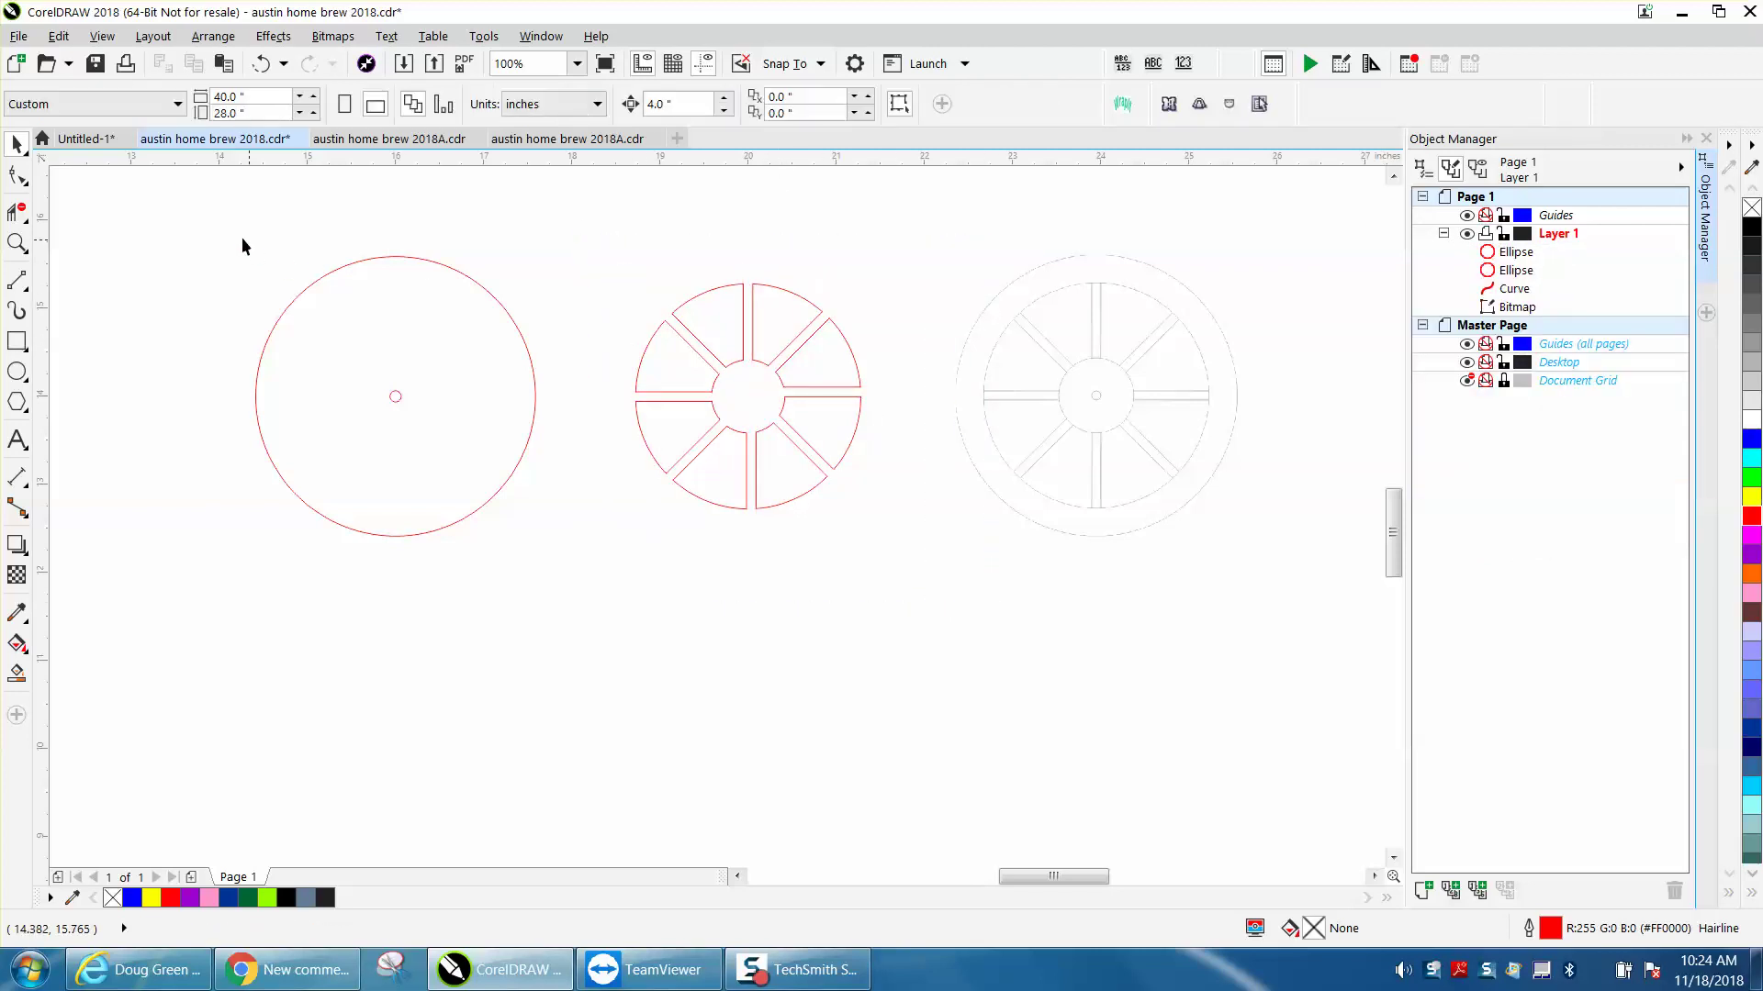
drag(229, 244, 611, 542)
Move the left rim circles 4 inches right onto the wheel, test Smart Fill, then undo.
key(Right)
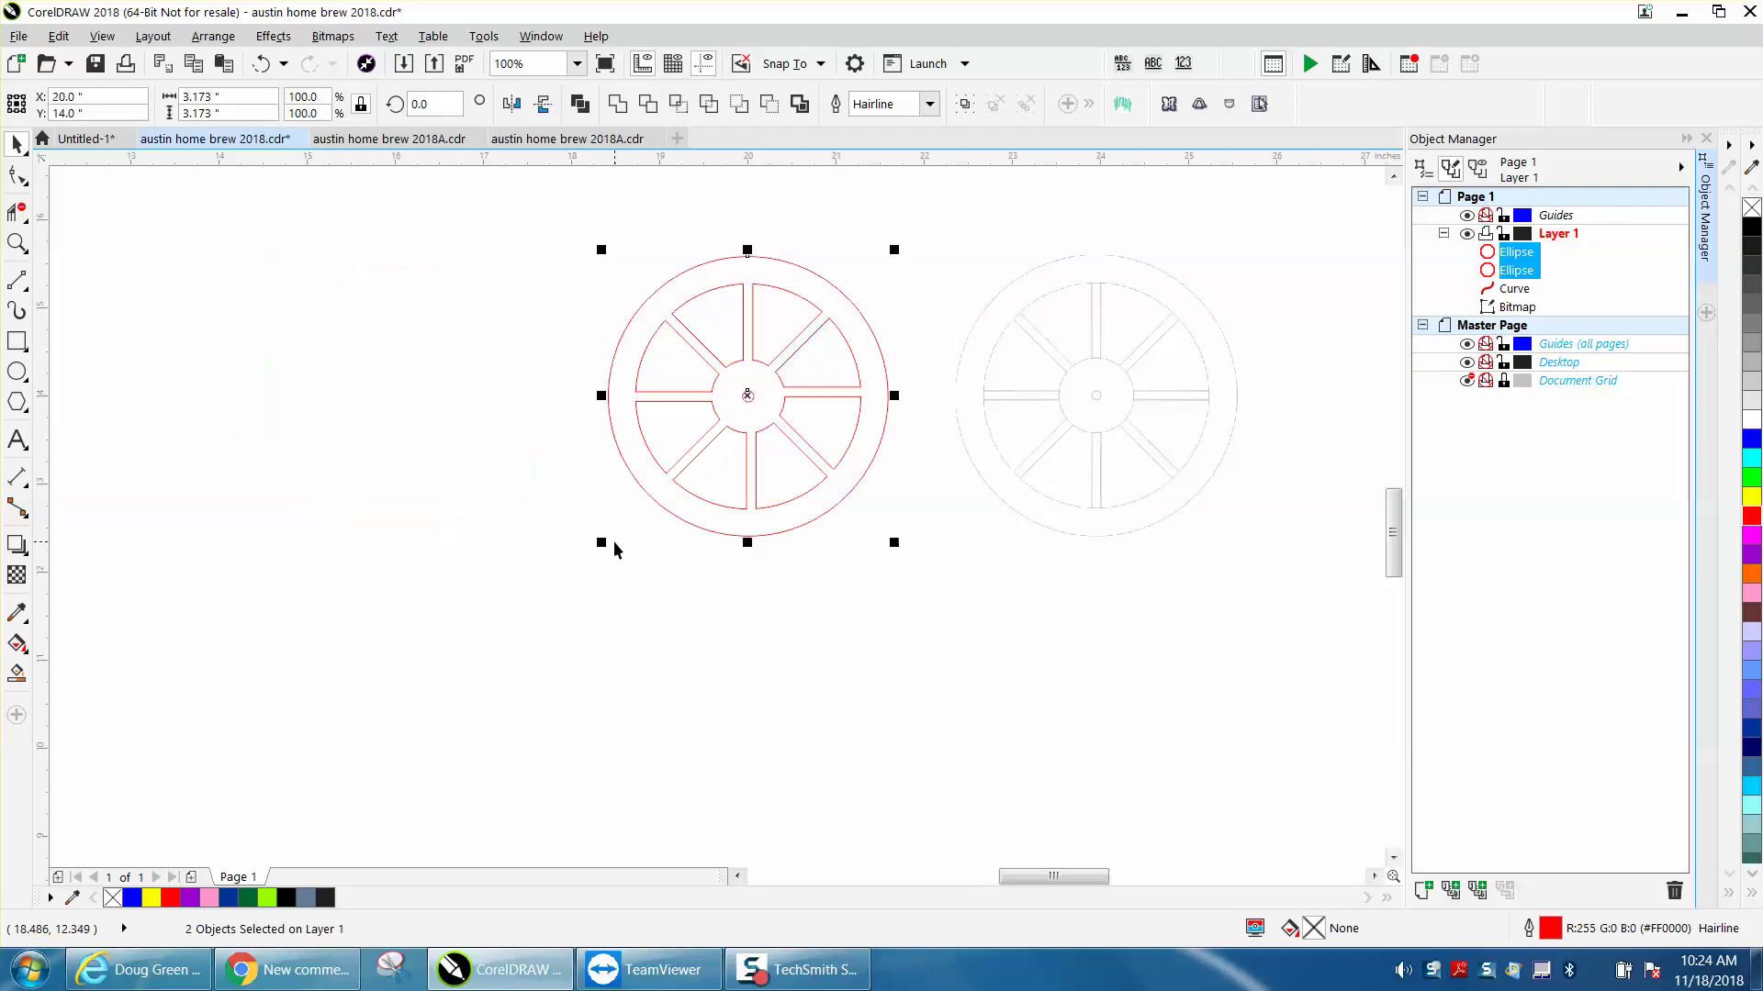
click(814, 583)
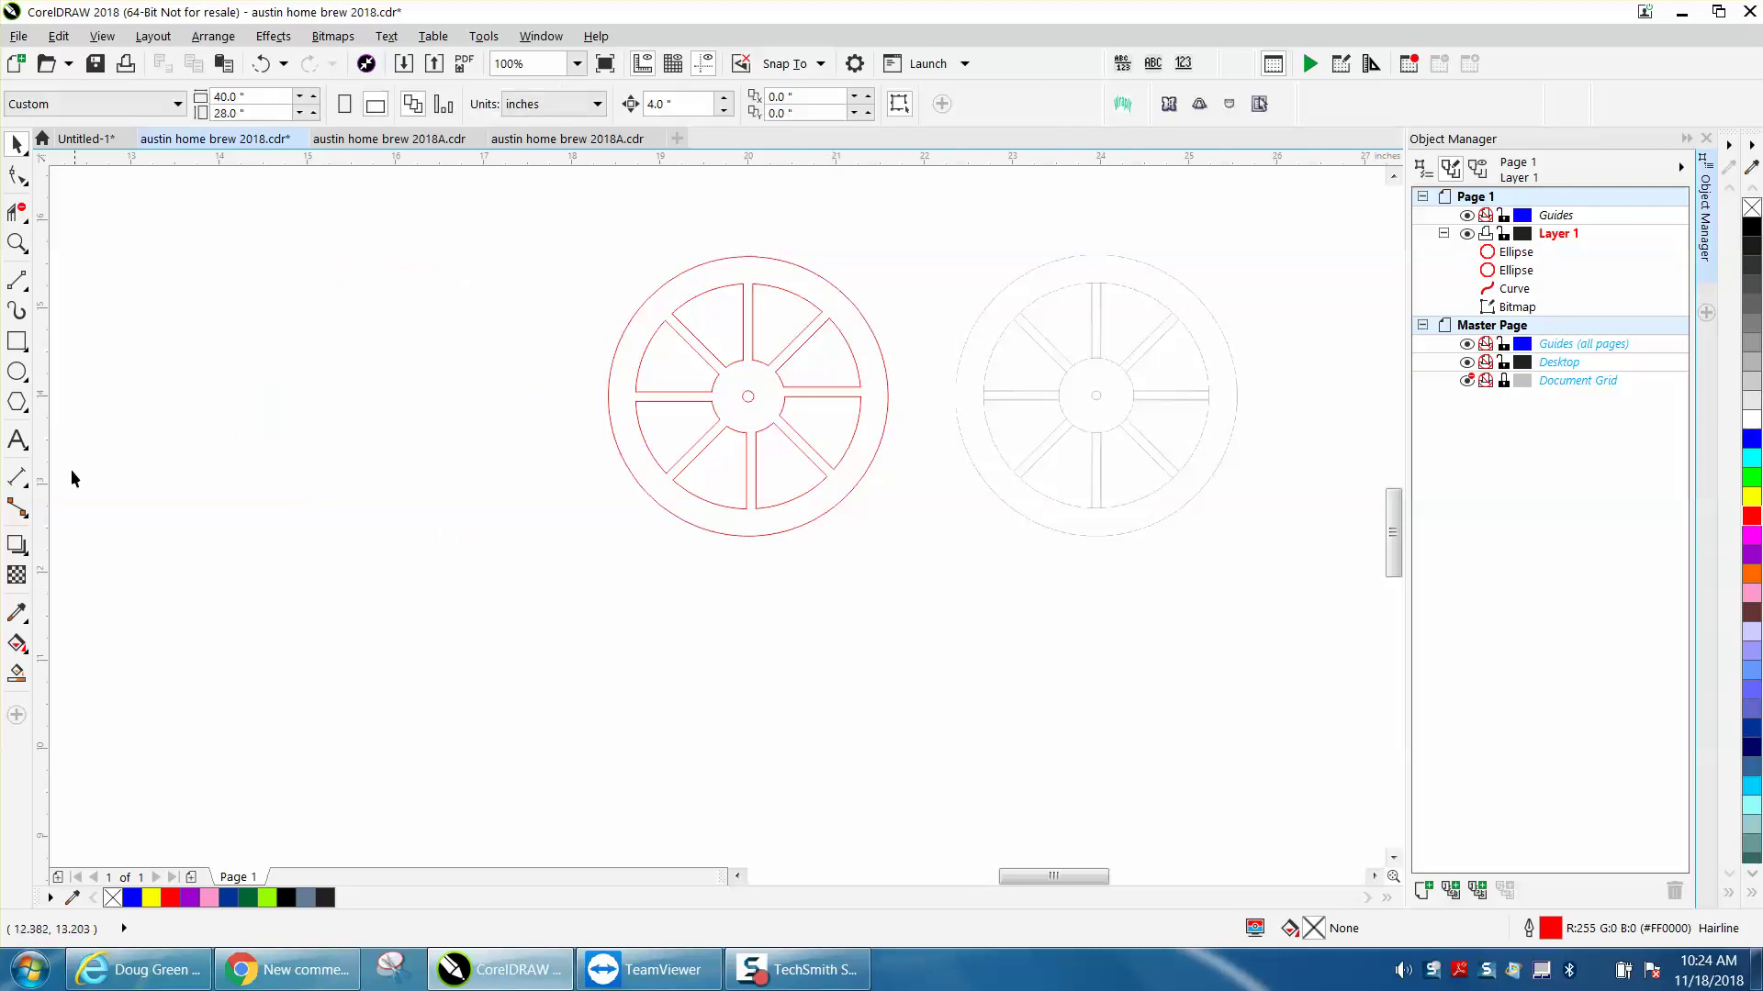
click(17, 673)
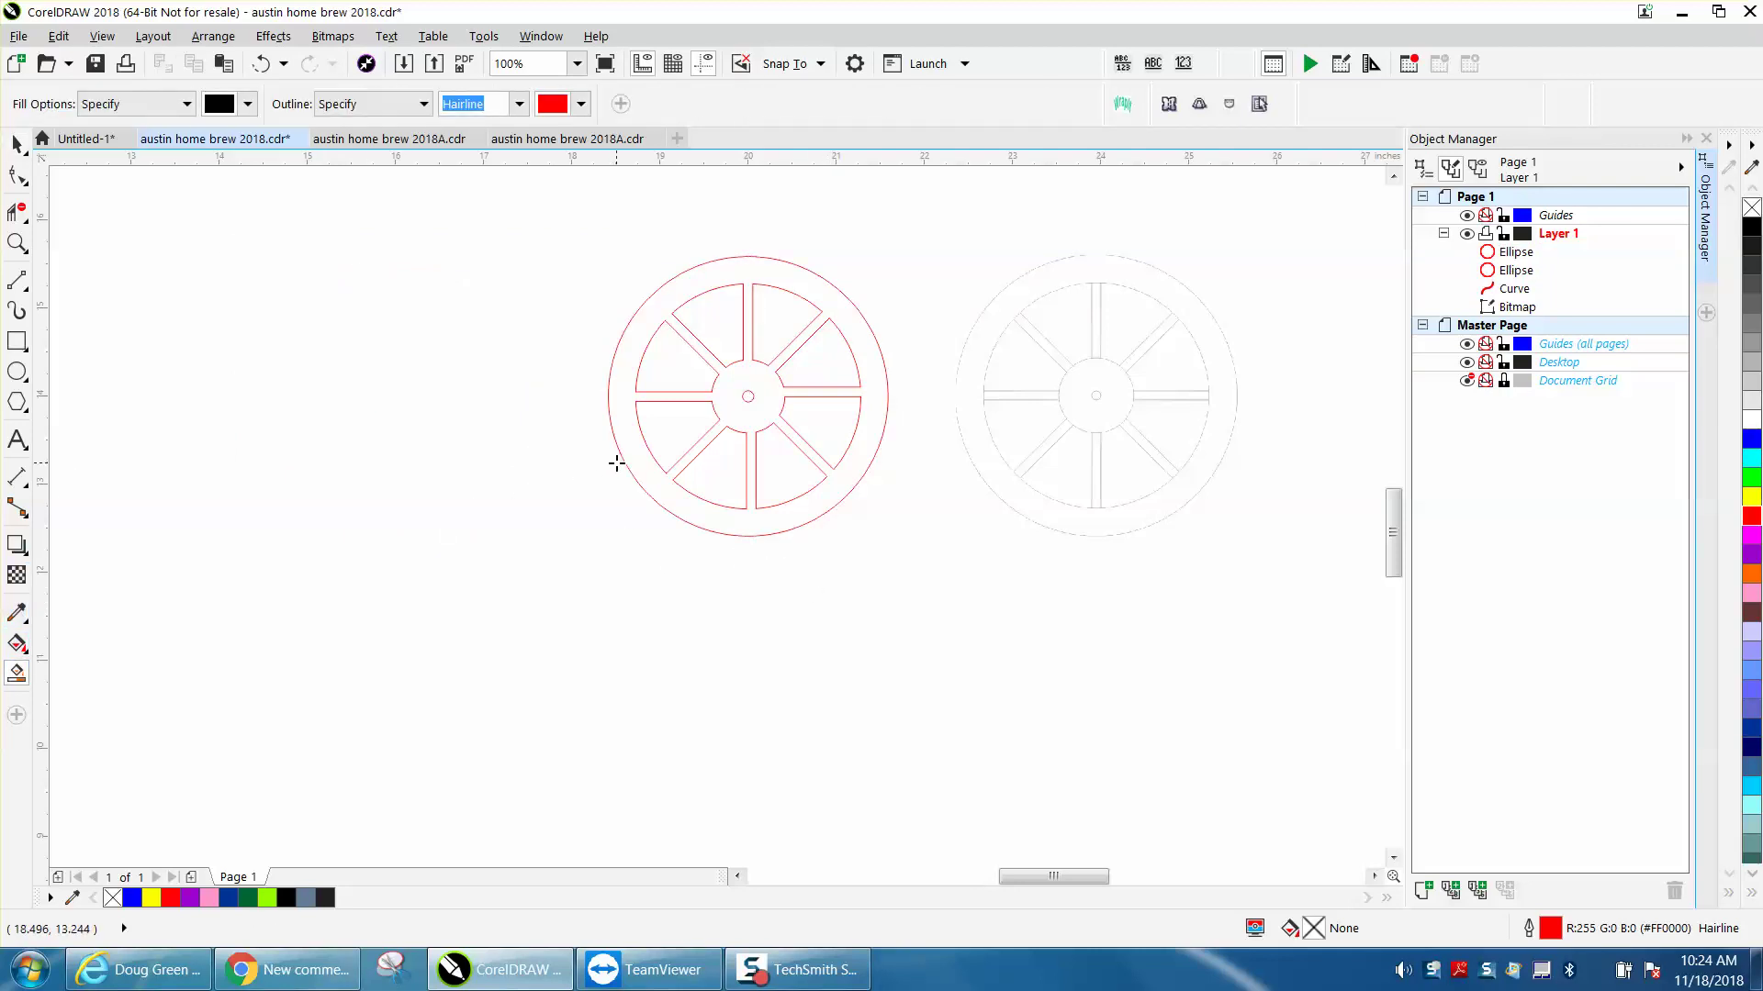
click(632, 458)
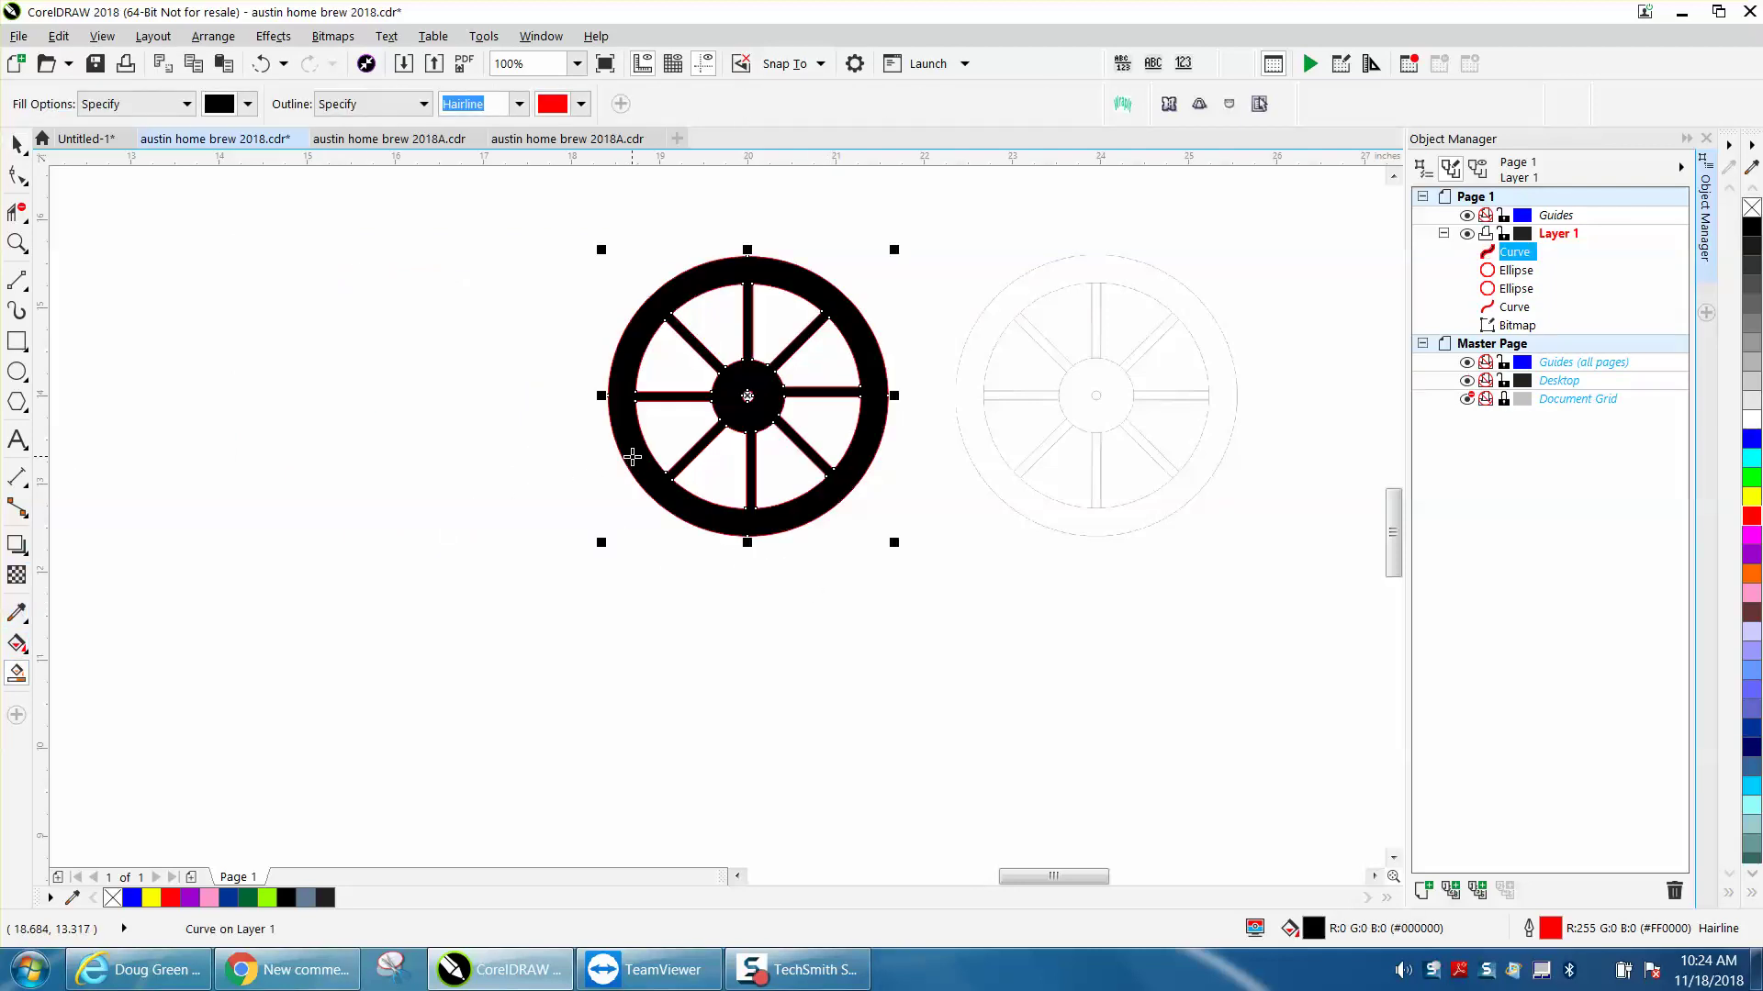
click(16, 145)
click(256, 249)
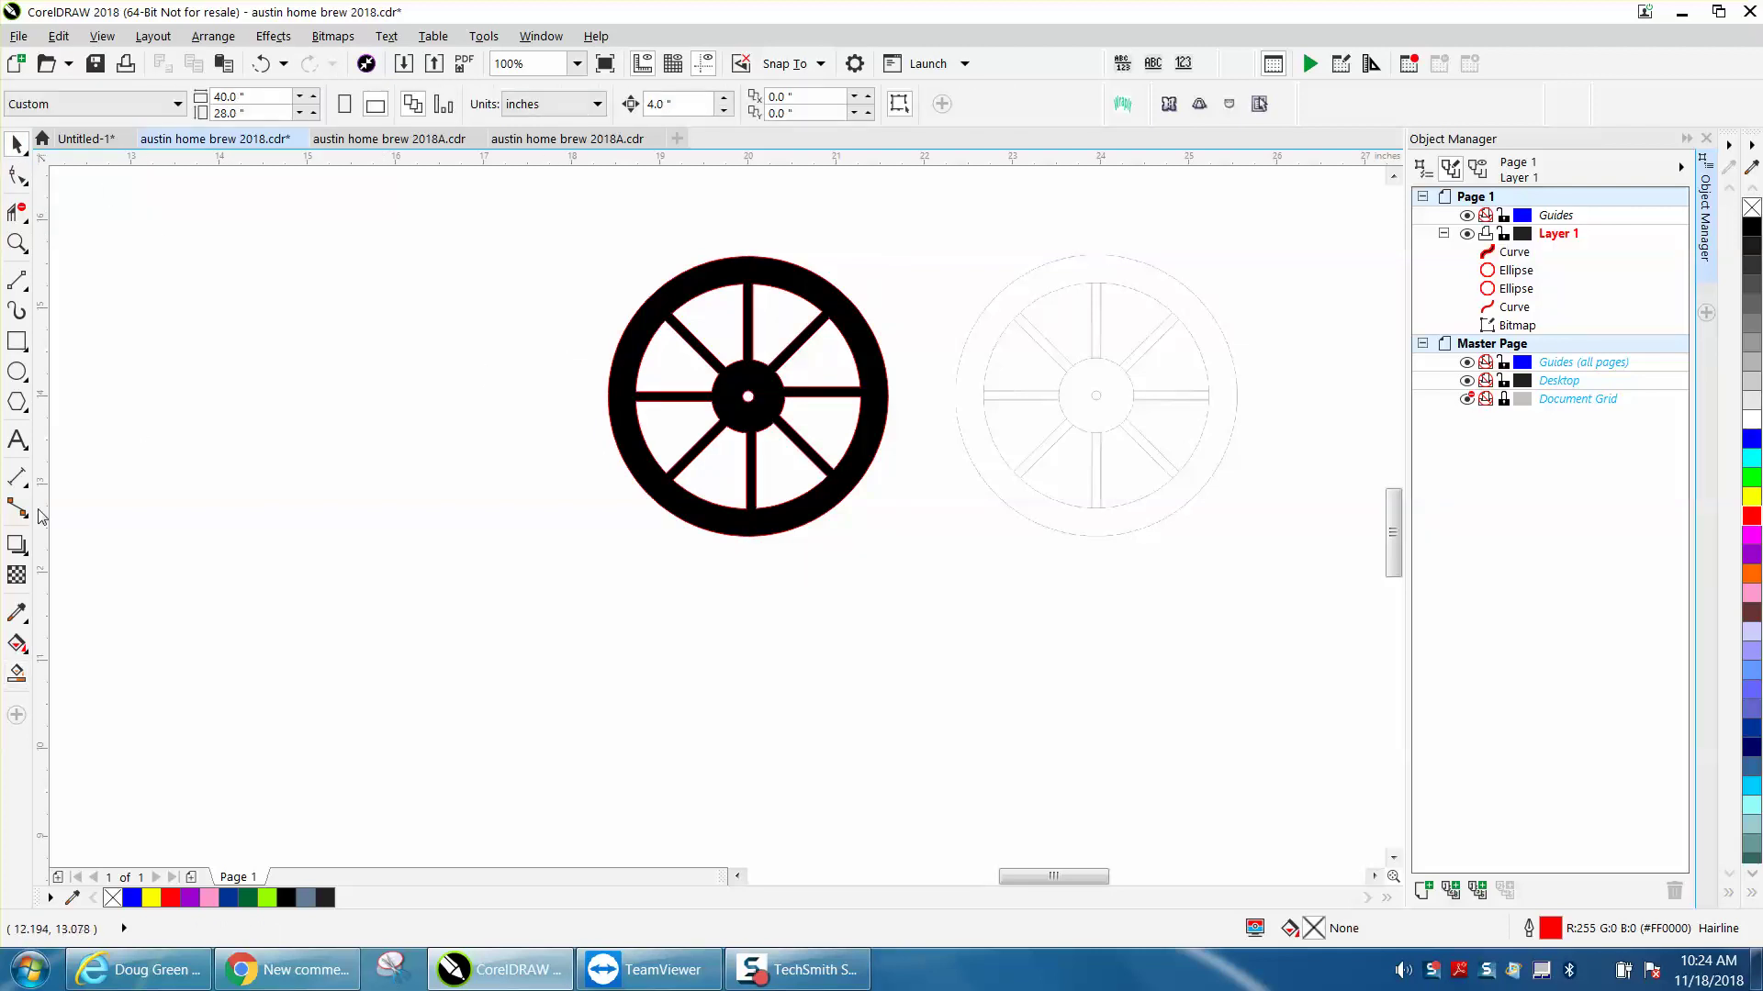
click(262, 64)
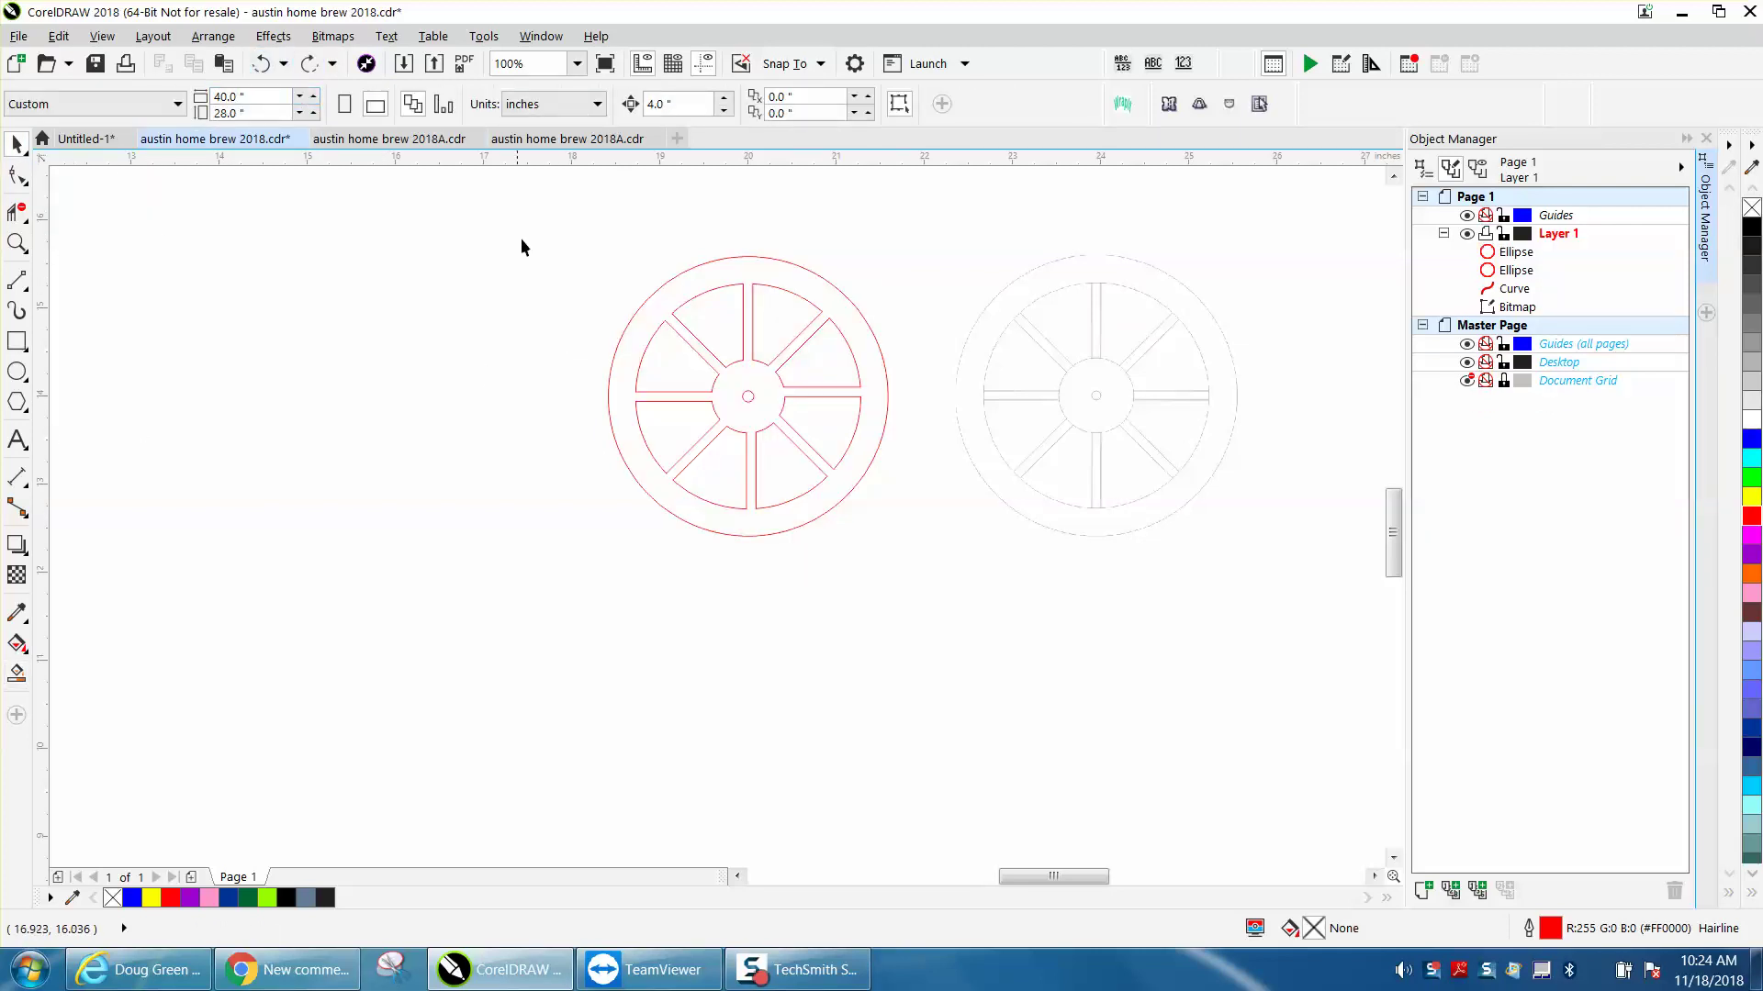
Smart Fill the rim and spokes as one black piece and shift it 4 inches left.
click(747, 323)
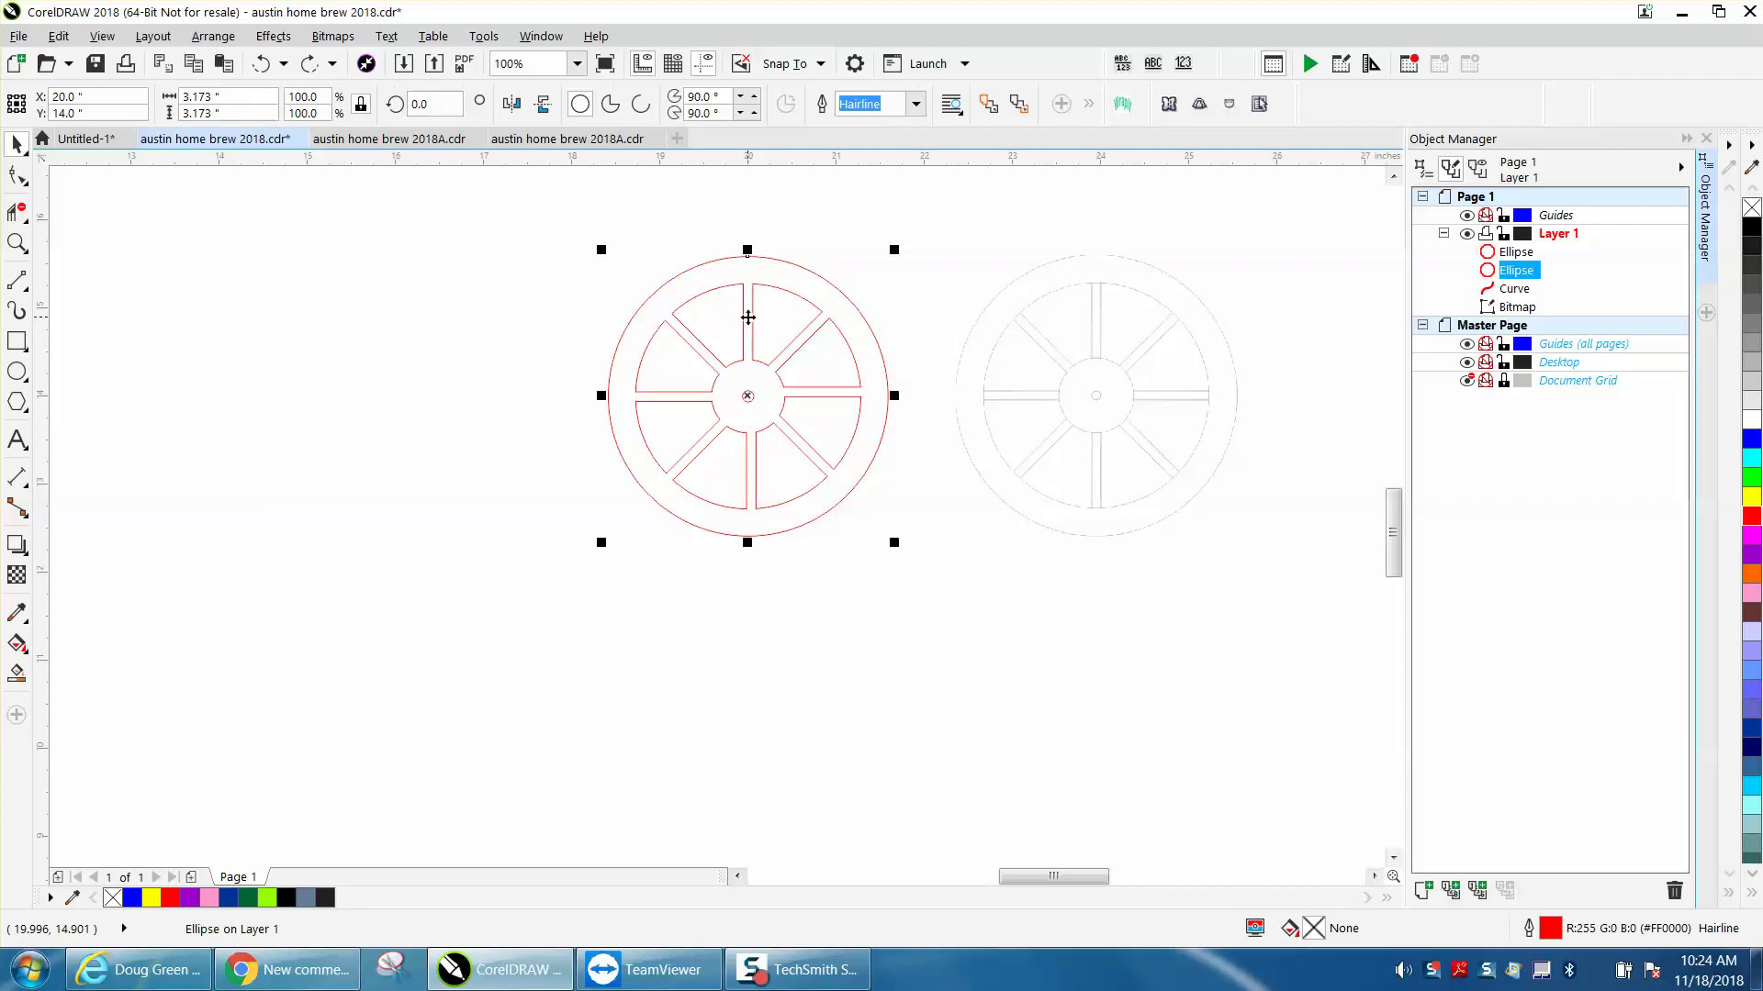
drag(747, 323, 629, 323)
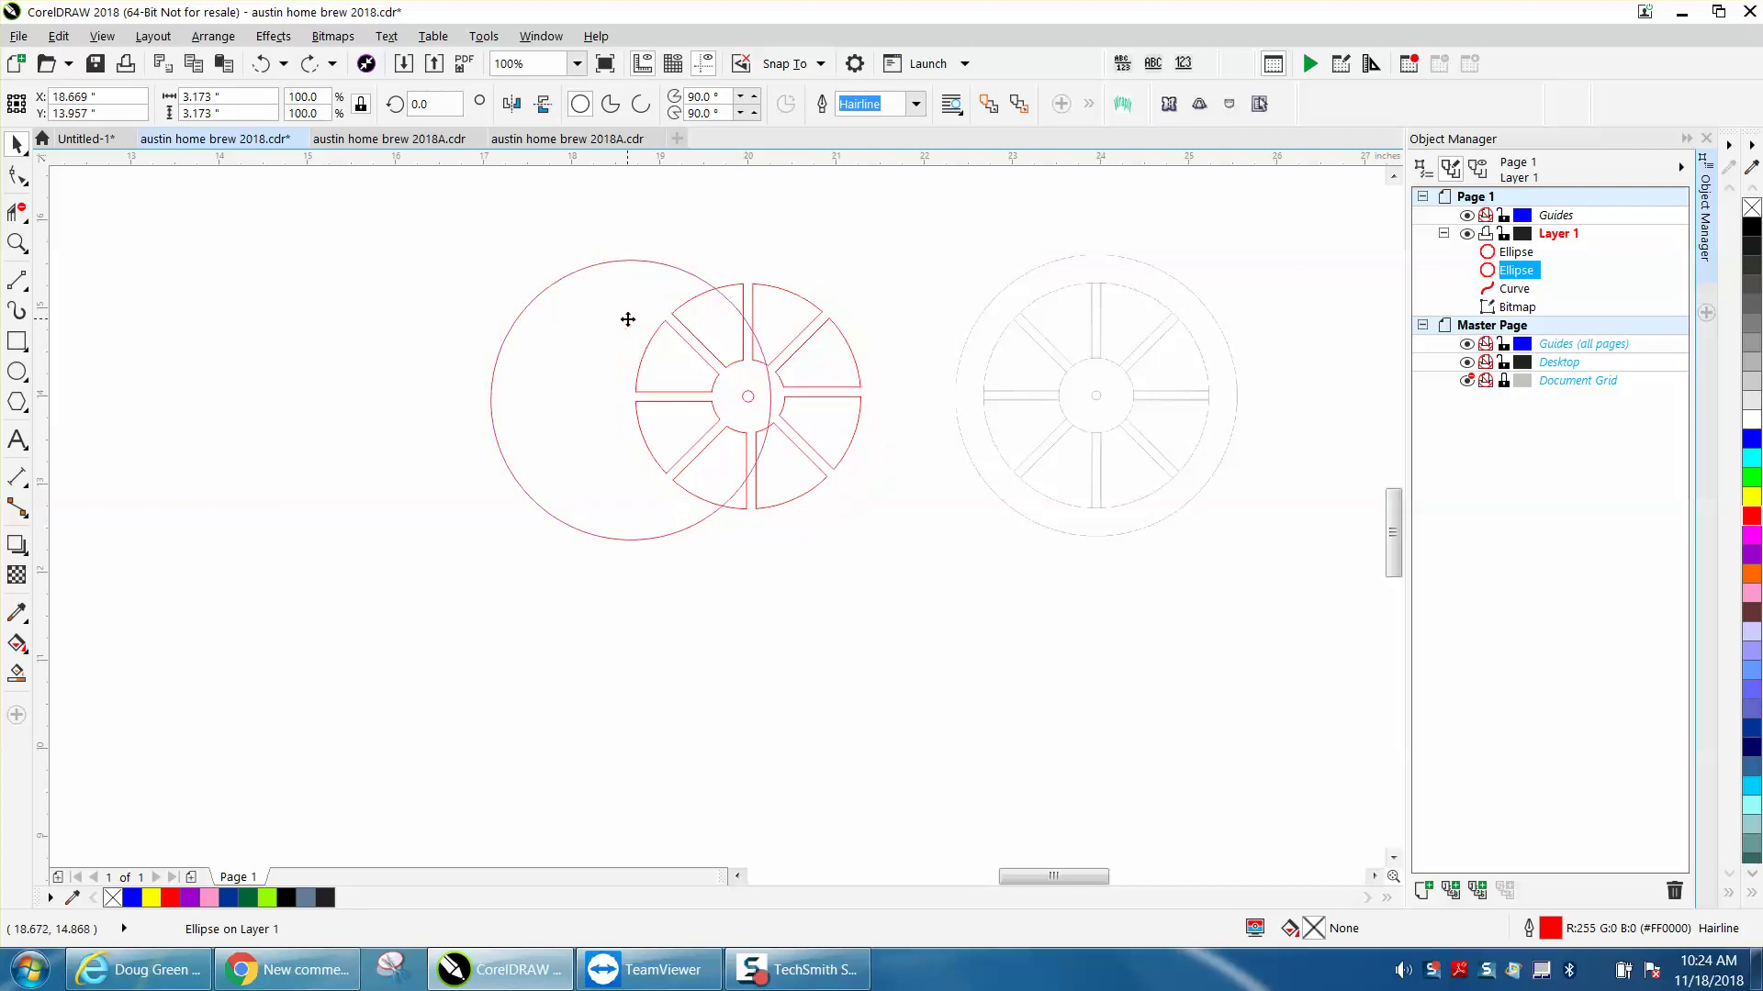
click(261, 63)
click(17, 673)
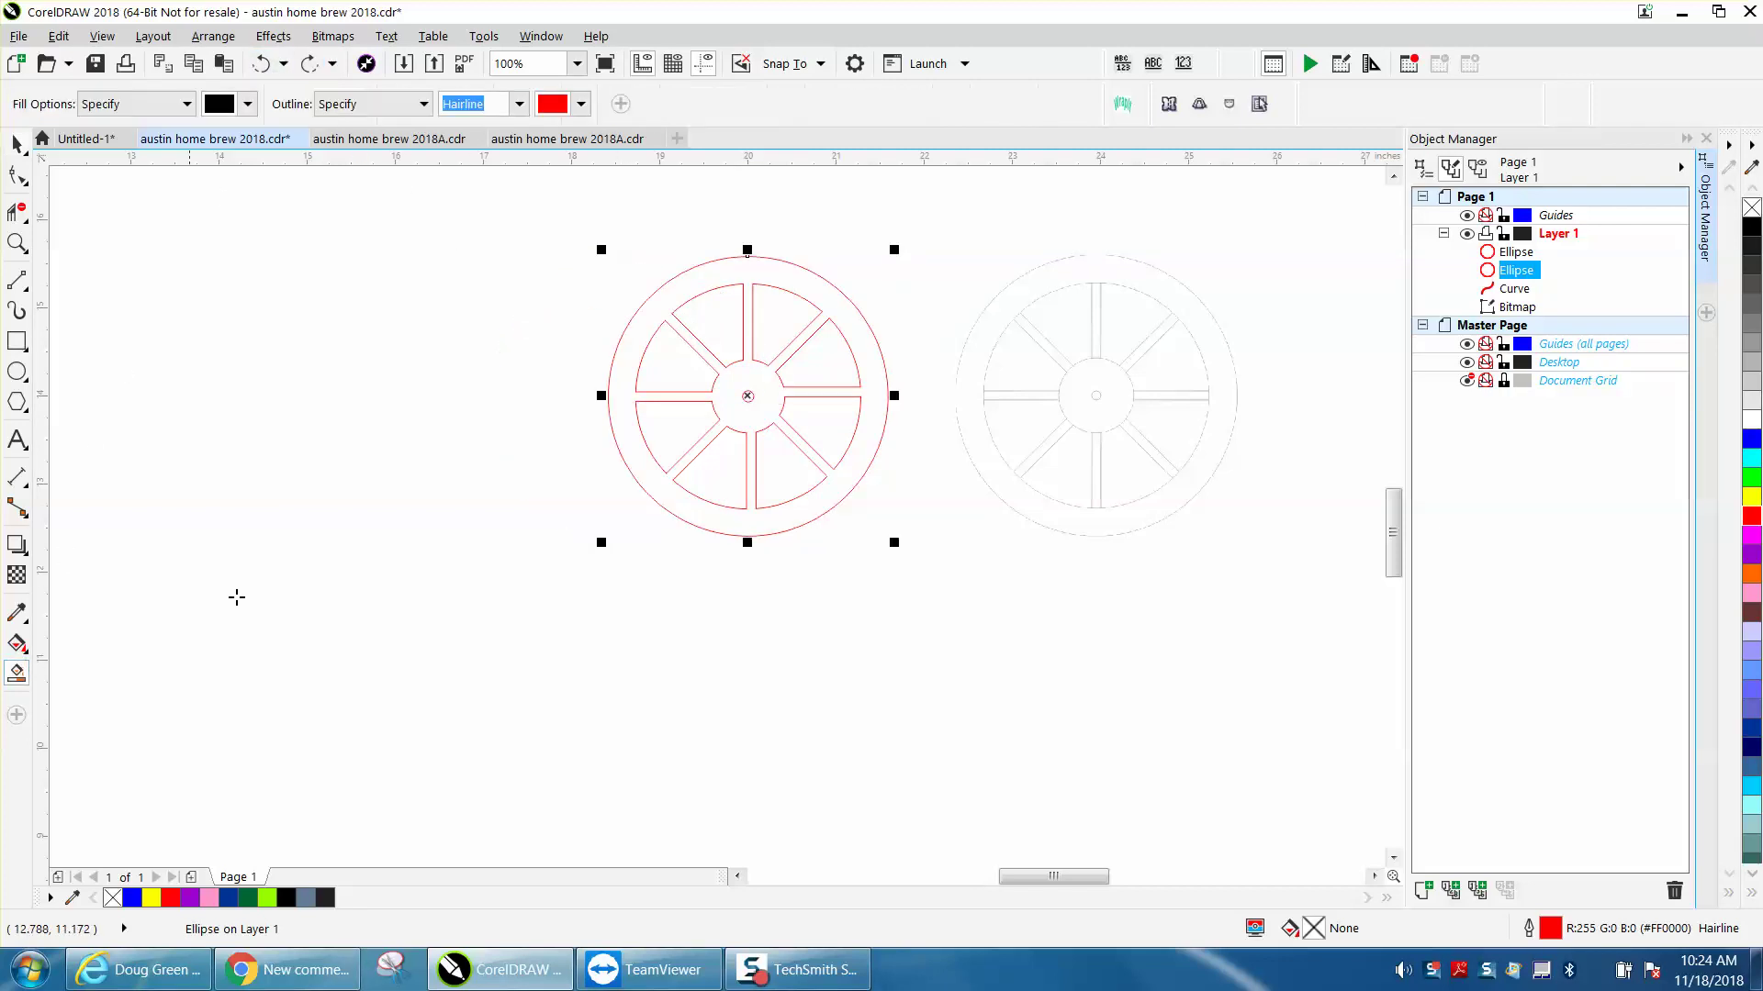
click(647, 332)
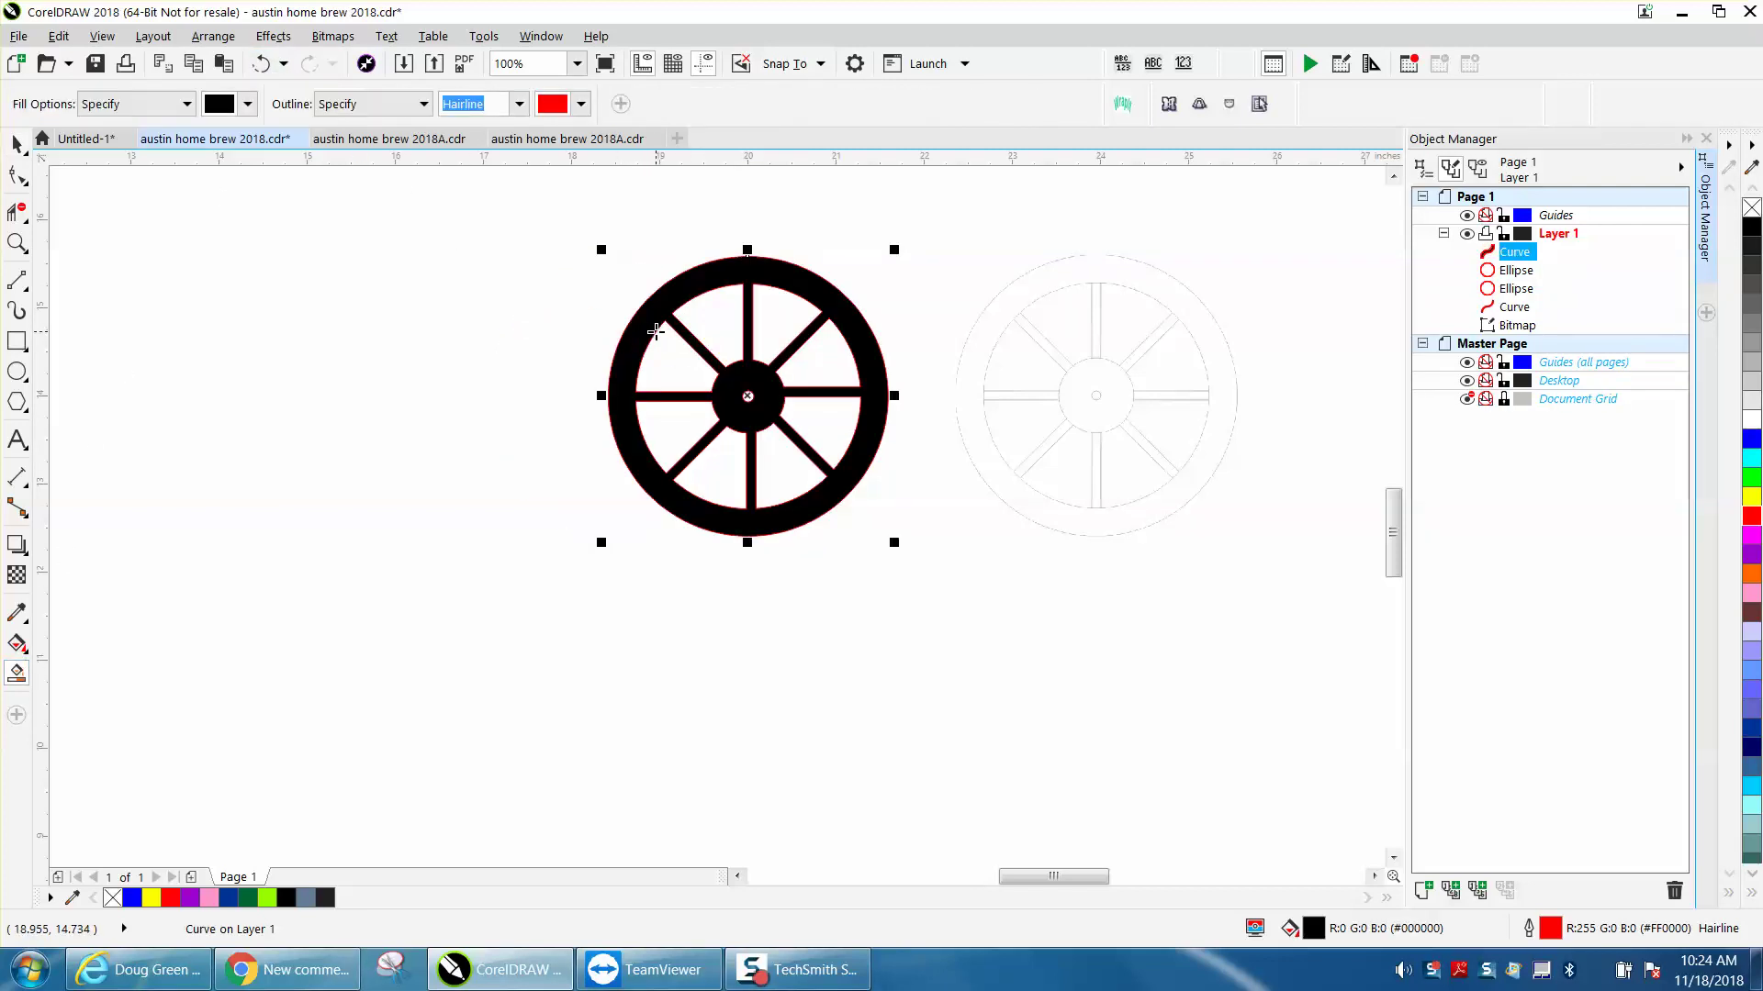
key(shift+Left)
key(shift+Left)
key(shift+Left)
key(shift+Left)
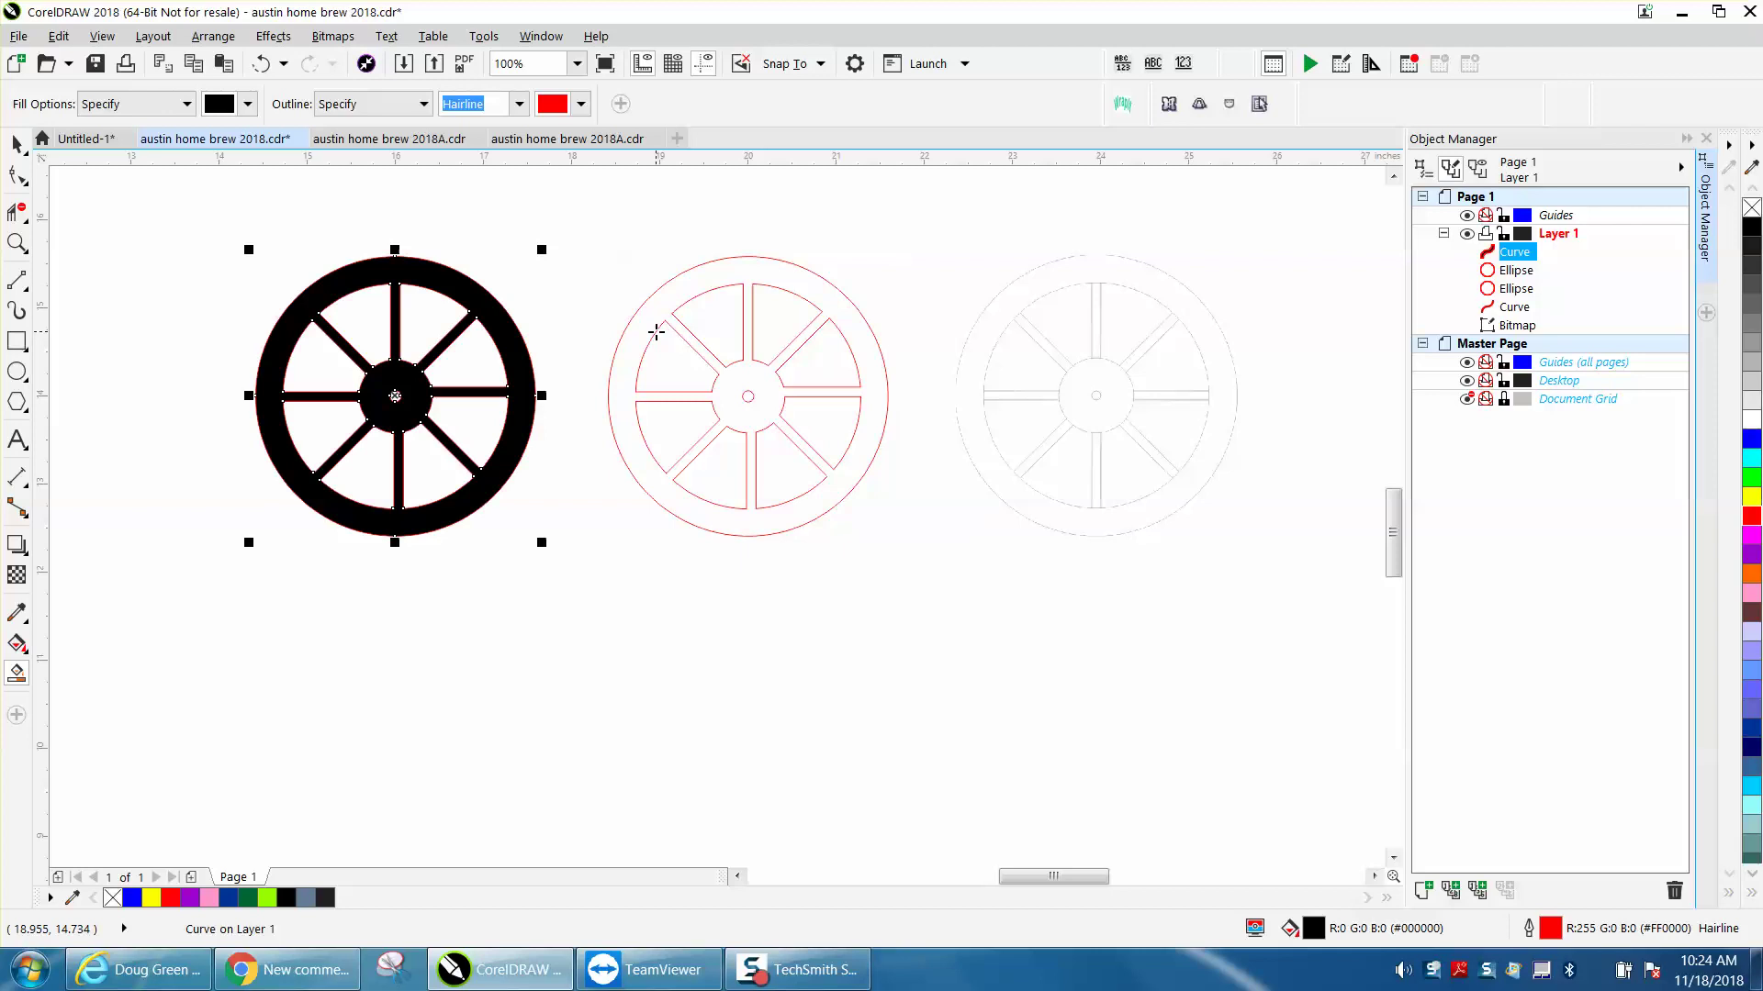
Set the welded wheel piece to No Fill and drag it slightly lower.
click(1751, 208)
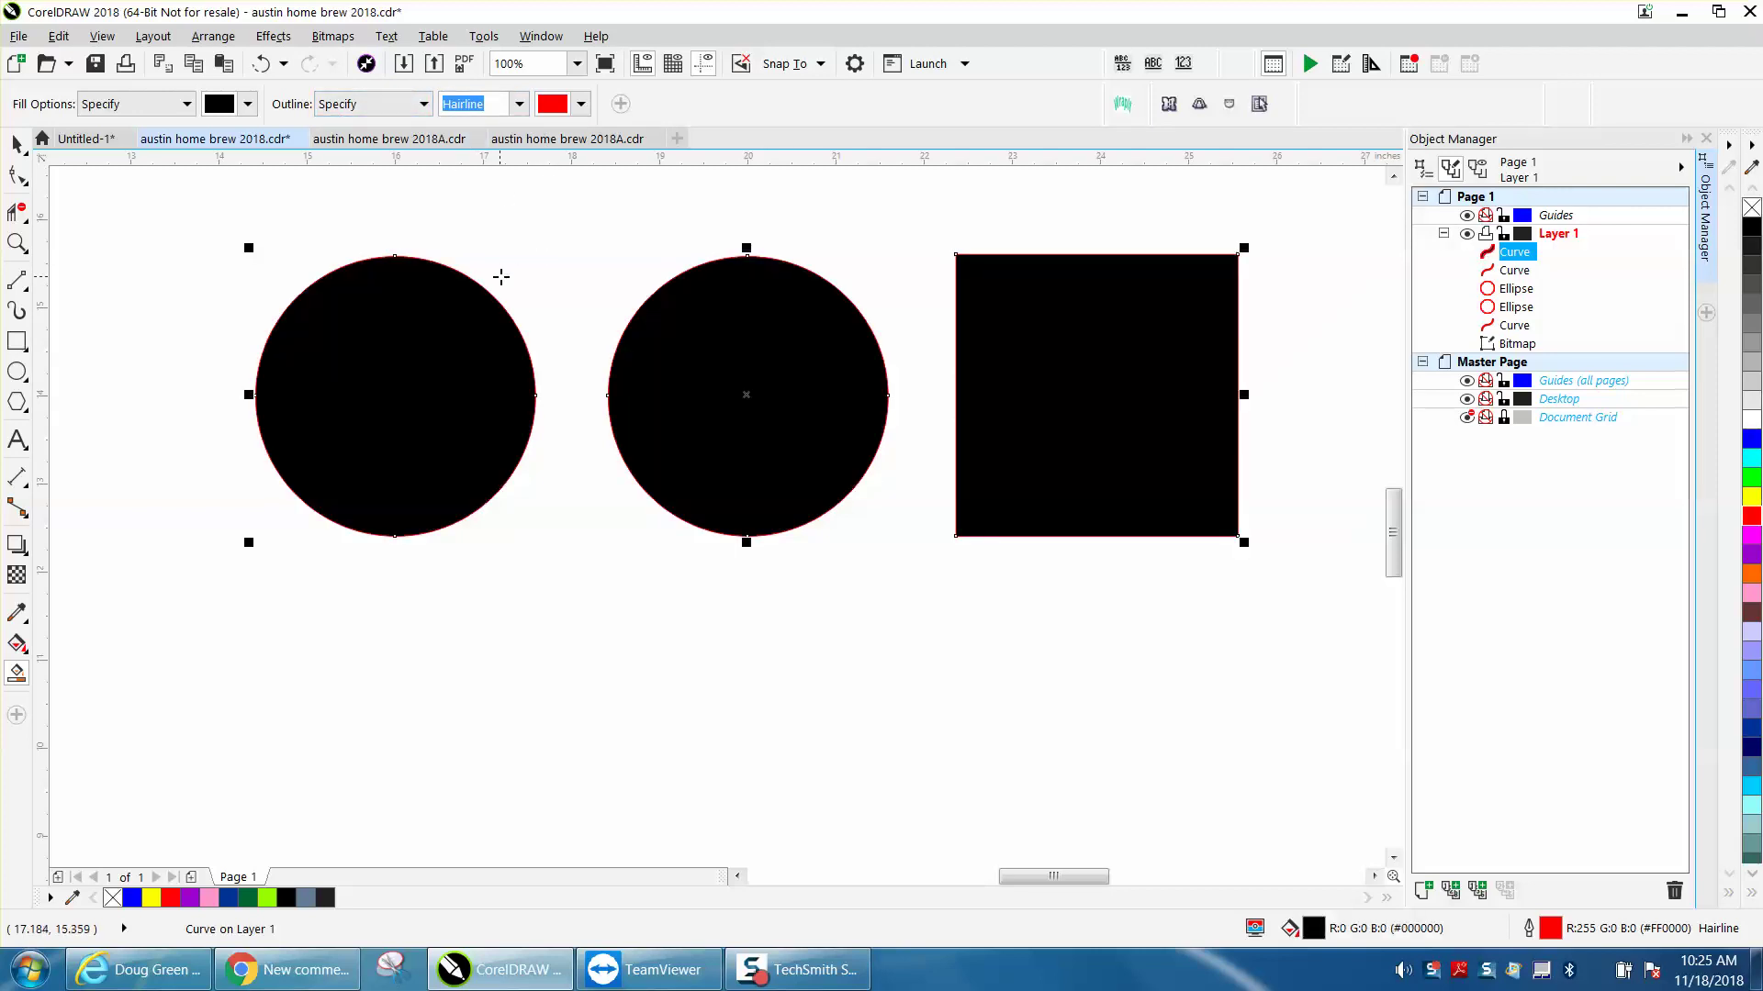
click(261, 63)
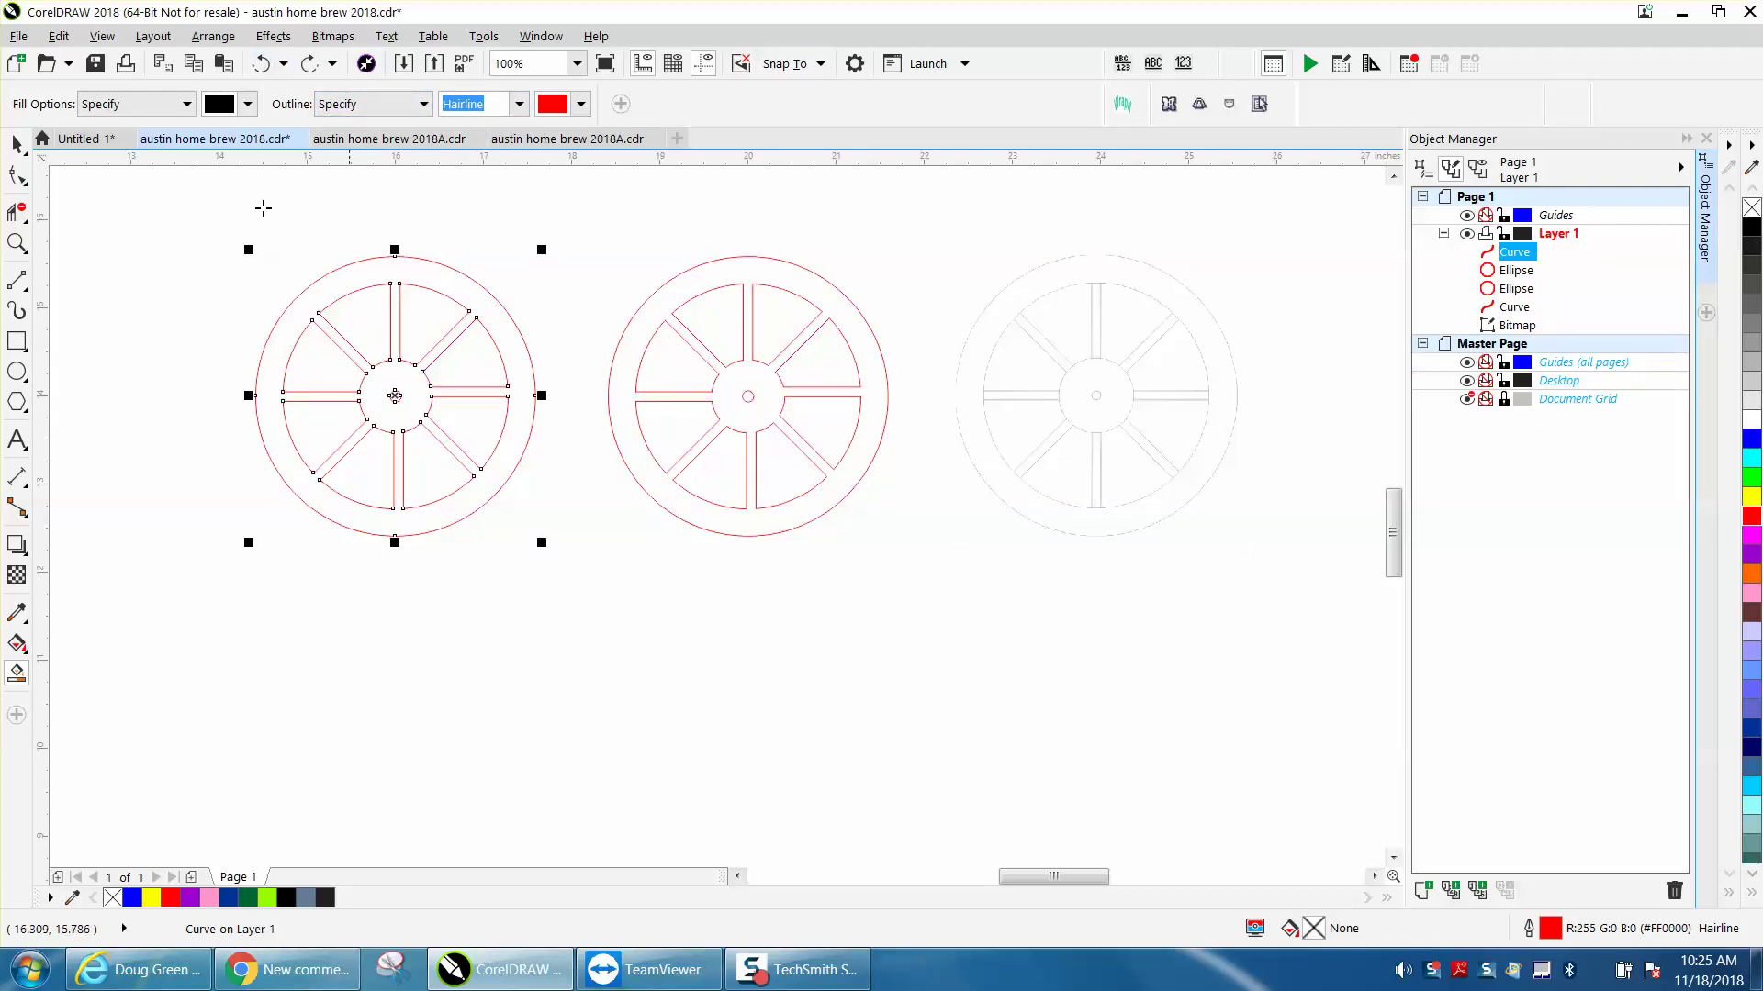
click(17, 144)
click(245, 213)
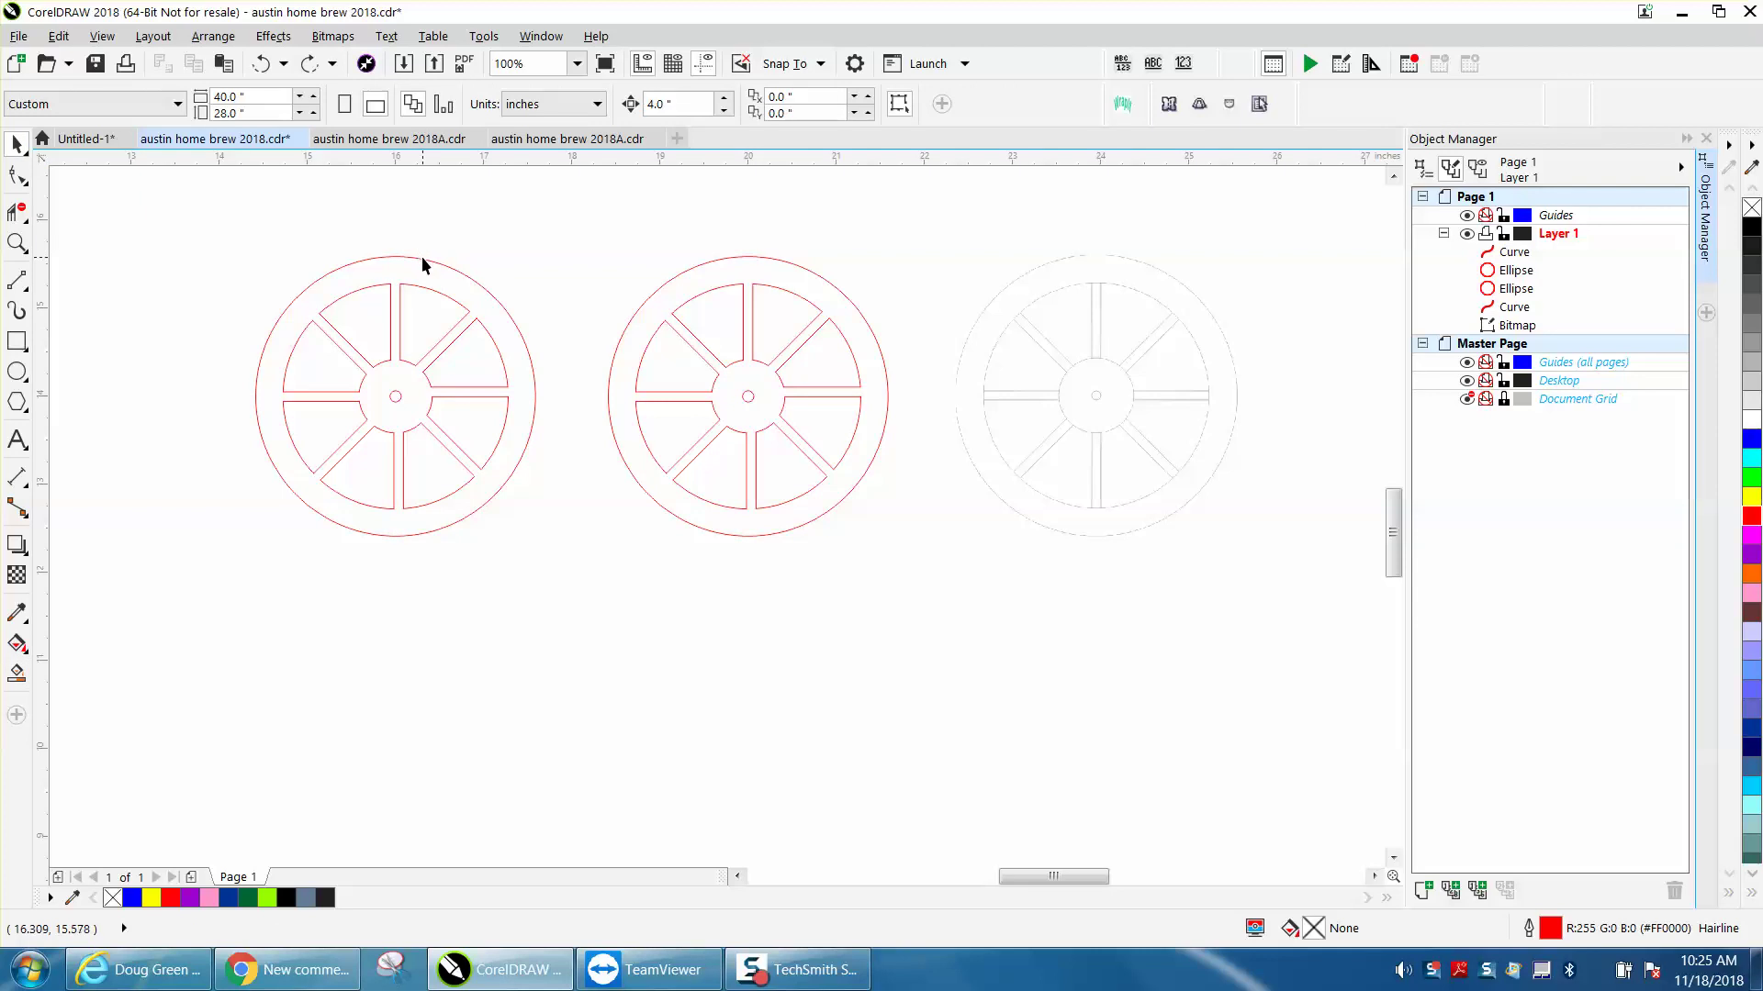
mouse_move(422, 267)
mouse_down()
mouse_move(322, 215)
mouse_move(411, 295)
mouse_up()
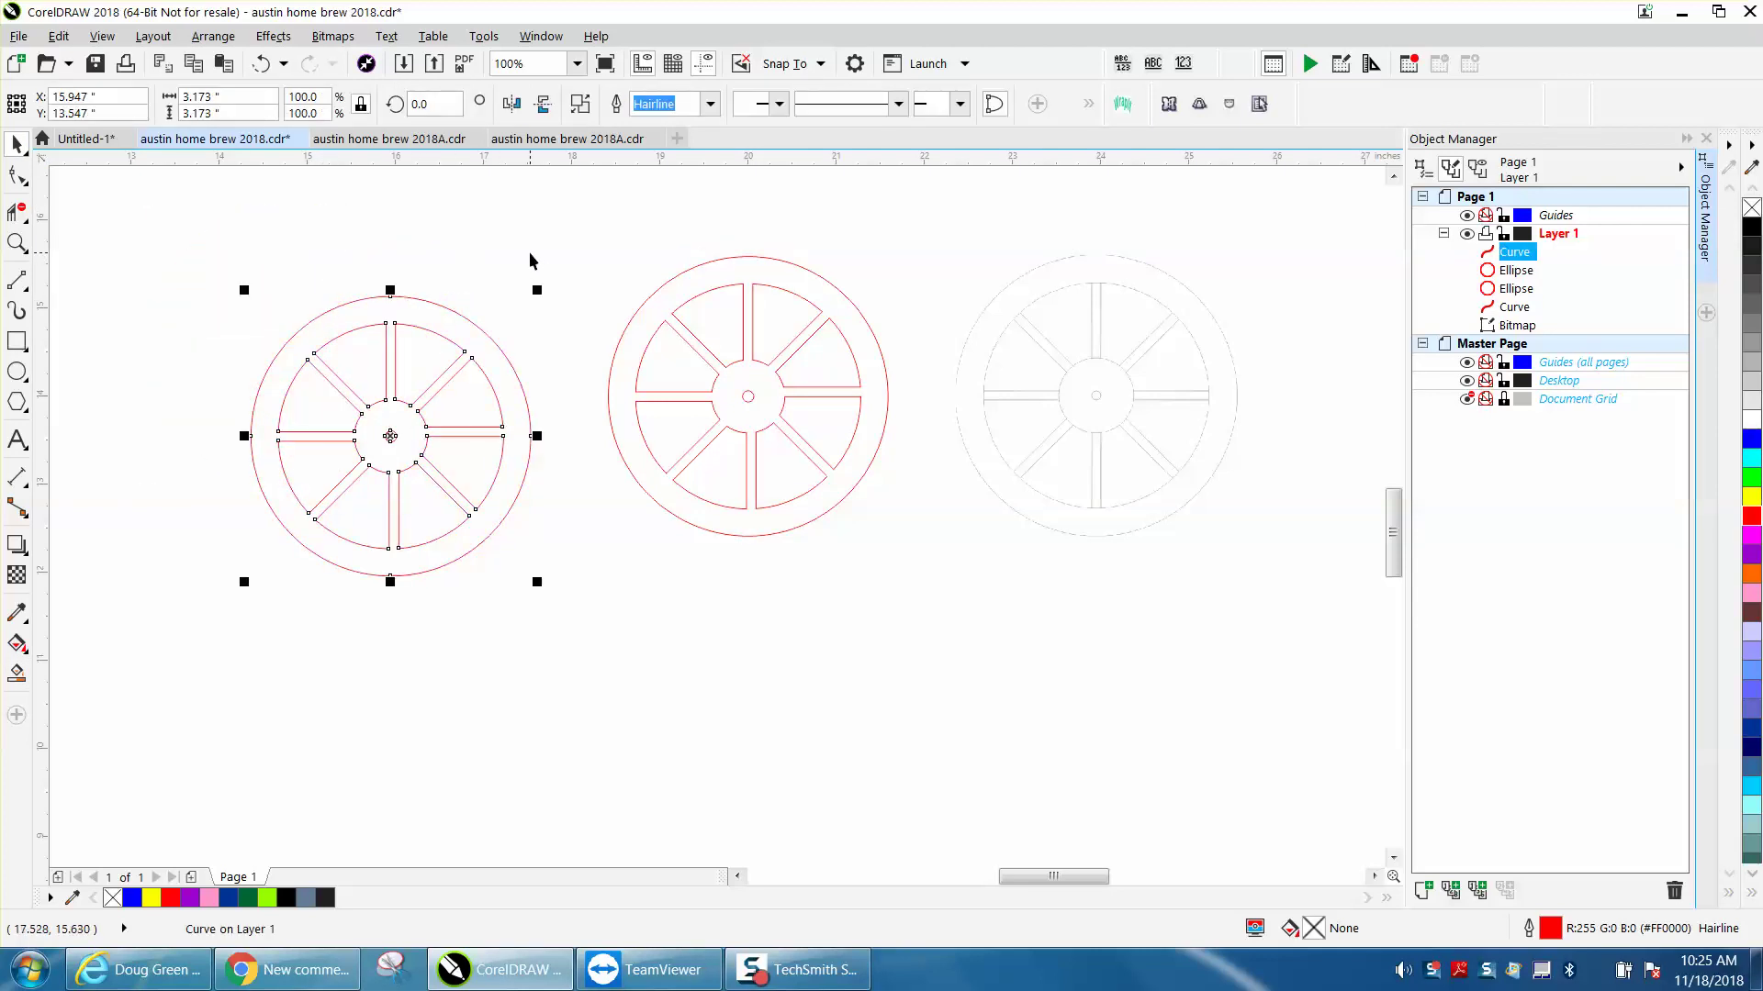